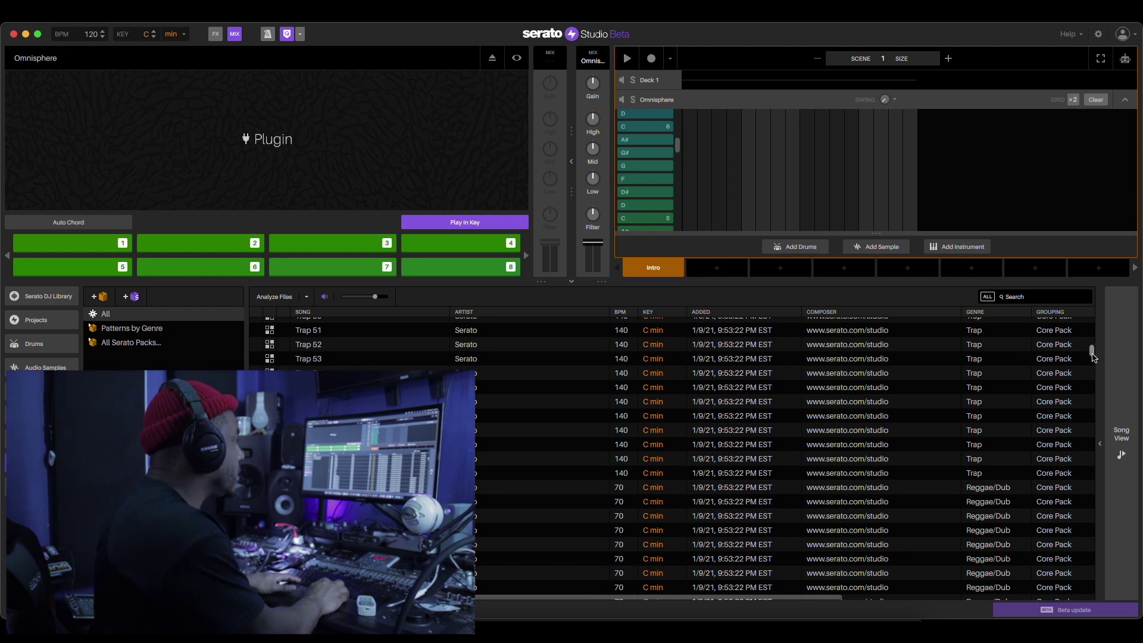
- Browse the pattern library down to the instrument patterns and select the 115 BPM C minor EDM pattern
{"action": "scroll", "coordinate": [1068, 366], "scroll_direction": "down", "scroll_amount": 10}
{"action": "scroll", "coordinate": [1070, 381], "scroll_direction": "right", "scroll_amount": 5}
{"action": "scroll", "coordinate": [1077, 375], "scroll_direction": "right", "scroll_amount": 3}
{"action": "scroll", "coordinate": [1085, 411], "scroll_direction": "down", "scroll_amount": 5}
{"action": "scroll", "coordinate": [1085, 455], "scroll_direction": "down", "scroll_amount": 10}
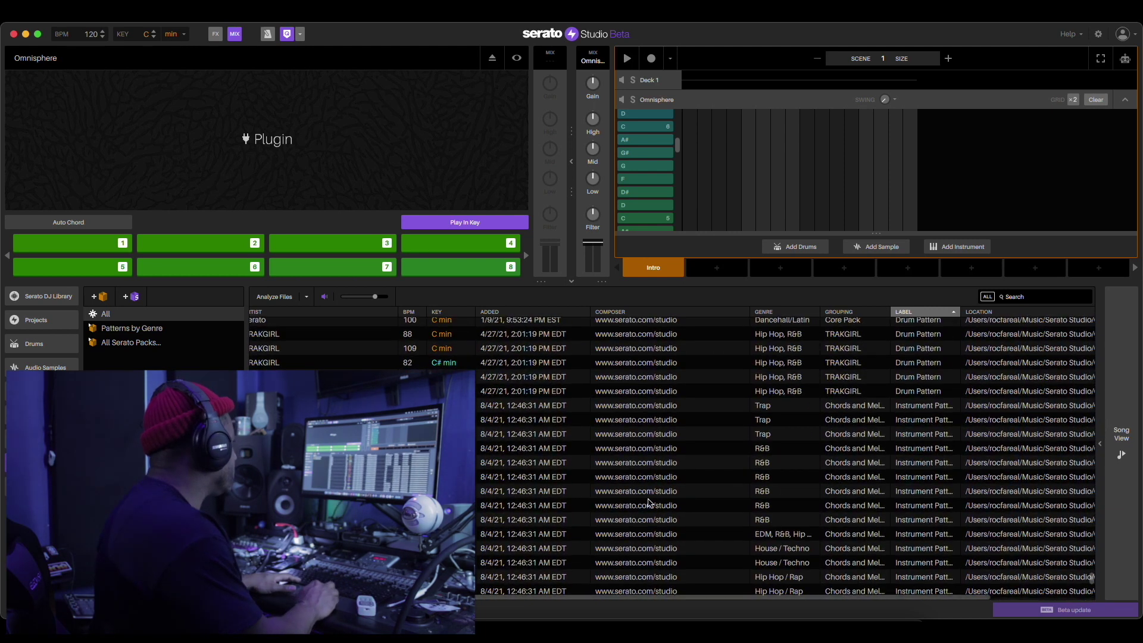
{"action": "scroll", "coordinate": [634, 475], "scroll_direction": "left", "scroll_amount": 8}
{"action": "scroll", "coordinate": [673, 458], "scroll_direction": "down", "scroll_amount": 7}
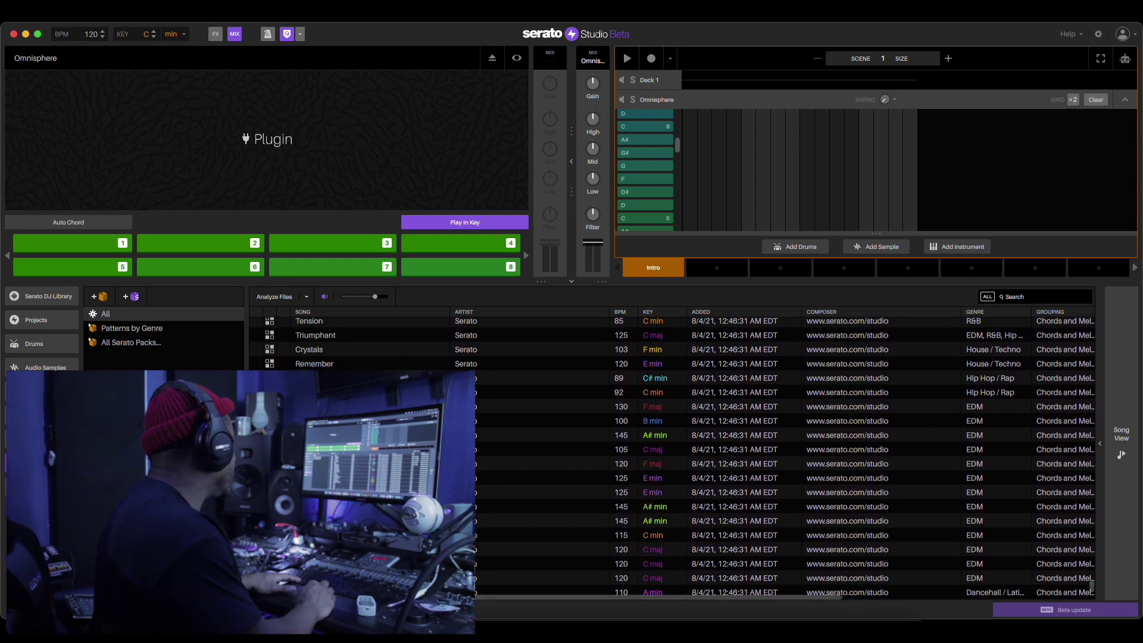
{"action": "left_click", "coordinate": [358, 535]}
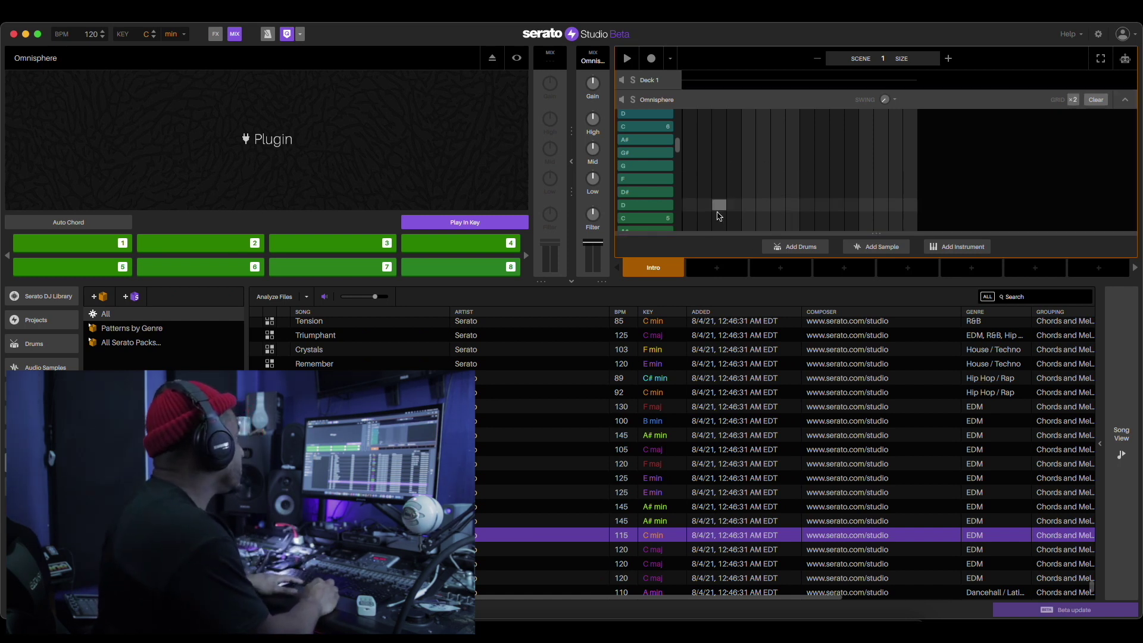
- Extend the scene to four bars and collapse the plugin area so bars 1-4 fill the sequencer
{"action": "left_click", "coordinate": [949, 59]}
{"action": "left_click", "coordinate": [950, 59]}
{"action": "key", "text": "space"}
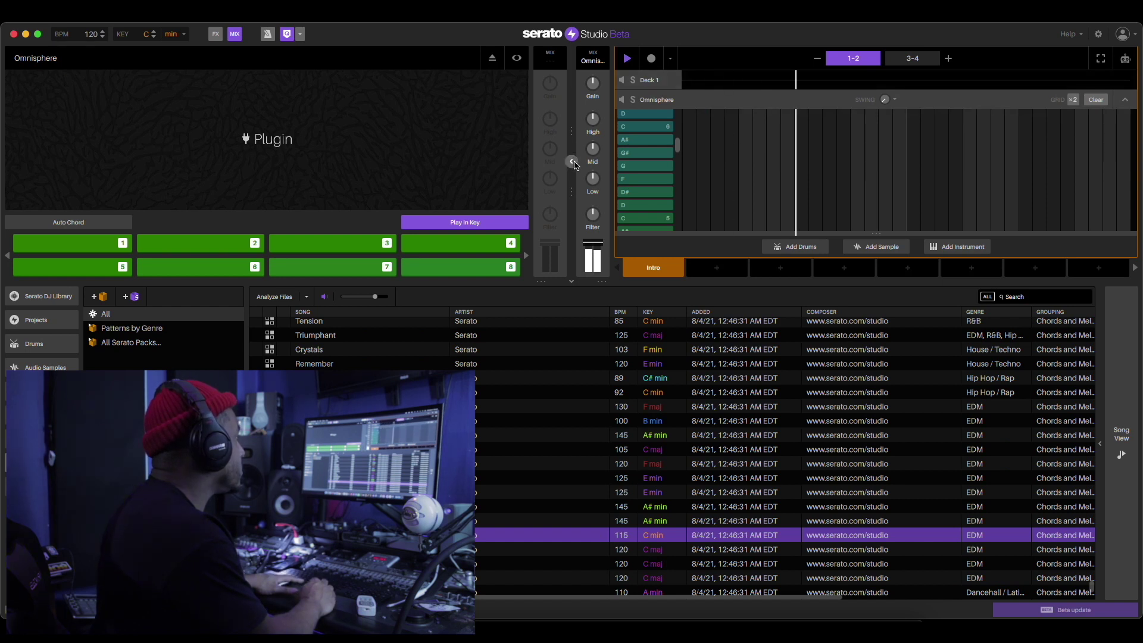
{"action": "left_click", "coordinate": [572, 162]}
{"action": "key", "text": "space"}
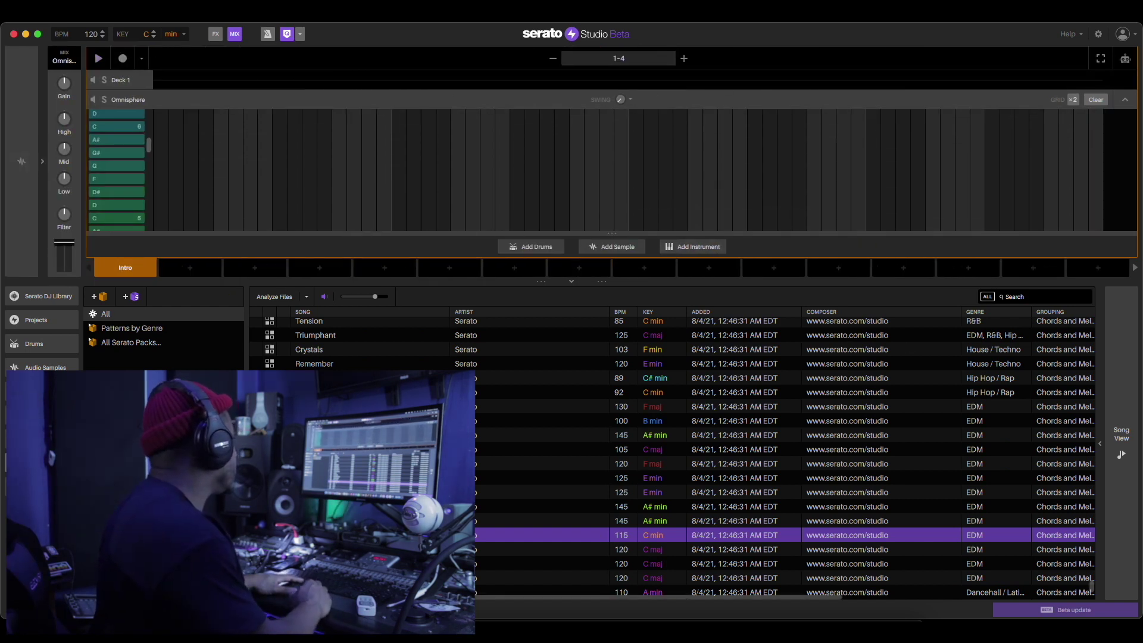
- Shrink the library to give the sequencer more height and collapse the Omnisphere deck to its waveform
{"action": "left_click_drag", "start_coordinate": [306, 314], "coordinate": [481, 262]}
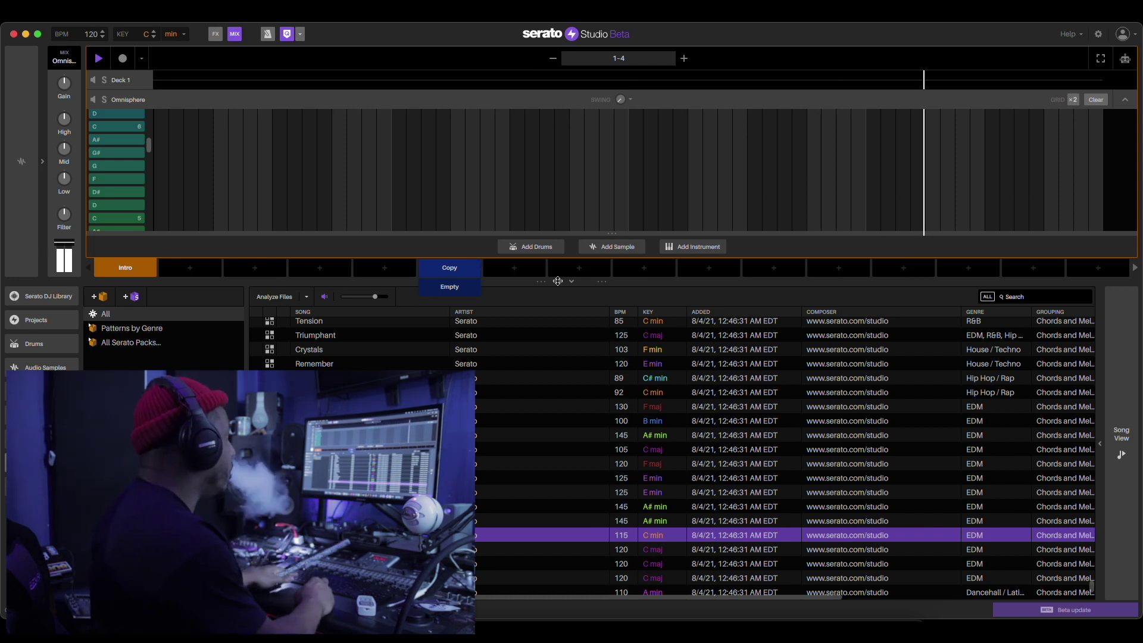
{"action": "left_click_drag", "start_coordinate": [558, 281], "coordinate": [563, 284]}
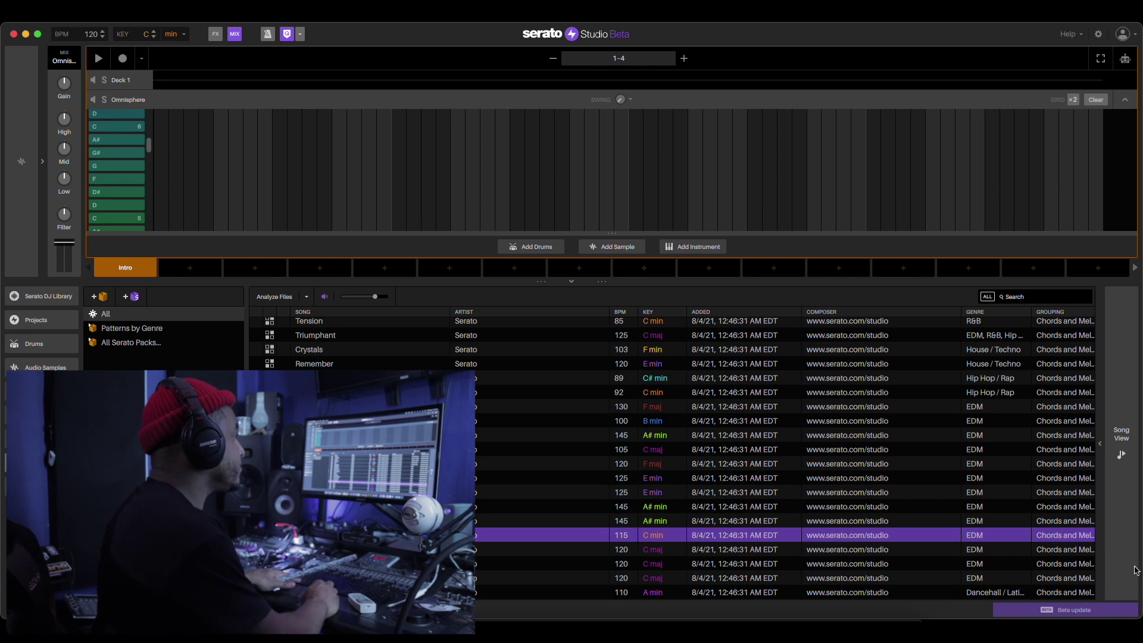
{"action": "left_click_drag", "start_coordinate": [625, 280], "coordinate": [613, 512]}
{"action": "left_click", "coordinate": [1125, 101]}
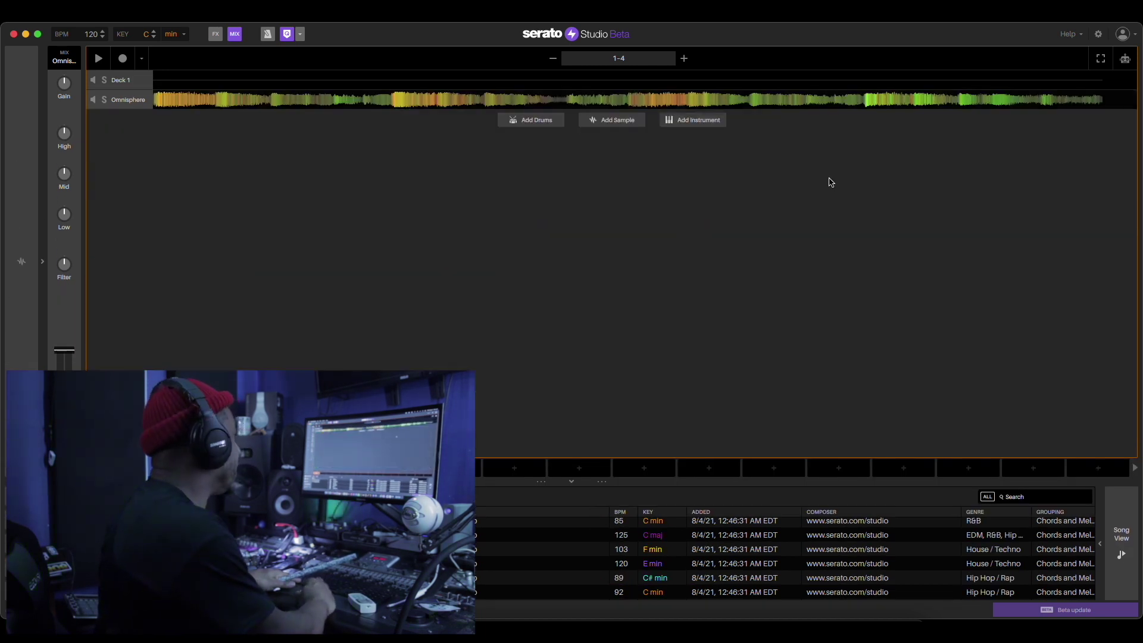
- Duplicate the Omnisphere deck twice, mute both copies and collapse the decks
{"action": "right_click", "coordinate": [128, 99]}
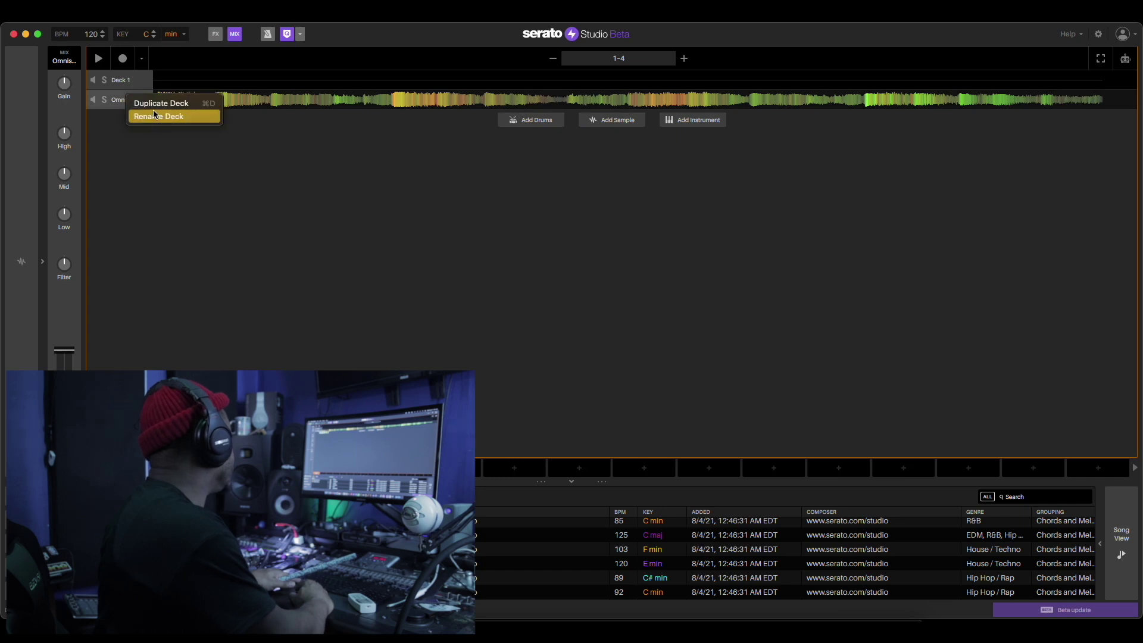
{"action": "left_click", "coordinate": [155, 105]}
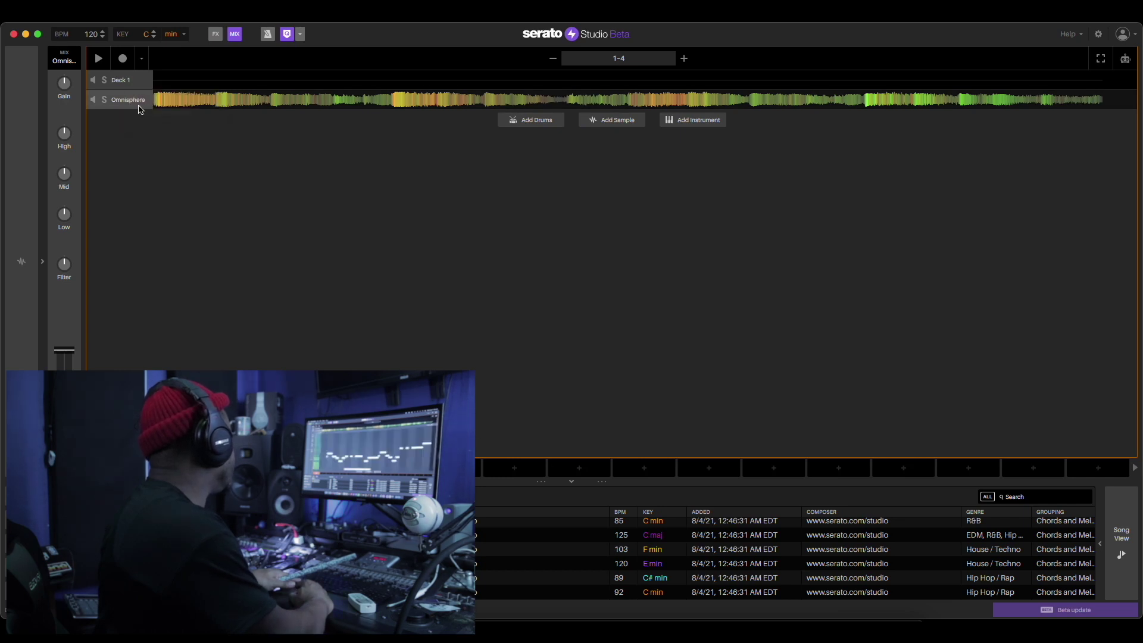
{"action": "left_click", "coordinate": [137, 115]}
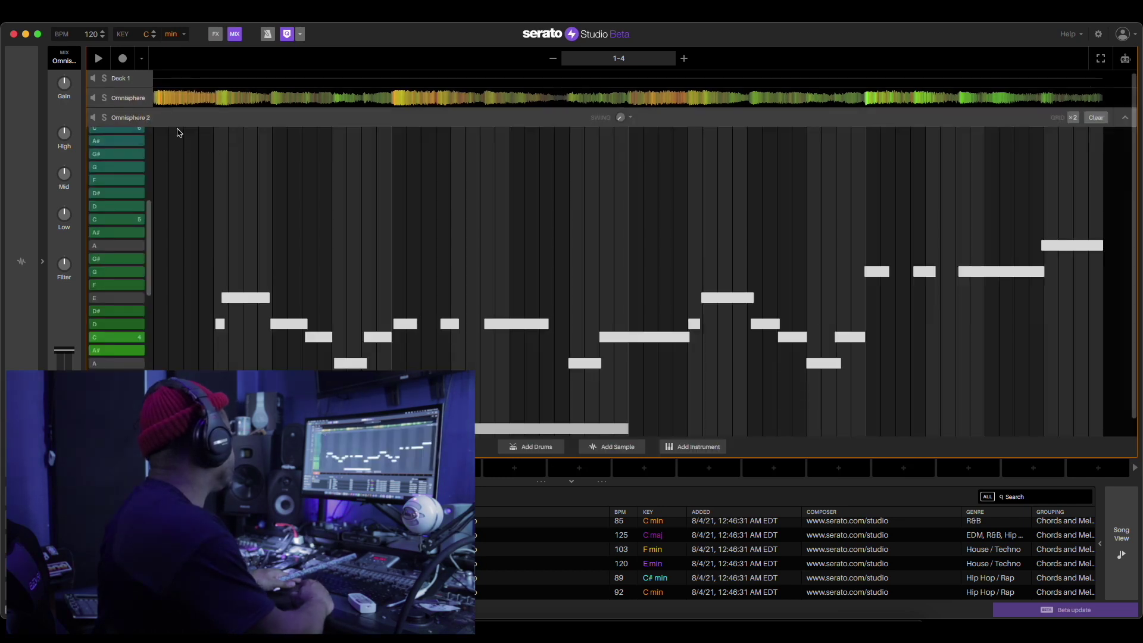
{"action": "key", "text": "super+d"}
{"action": "left_click", "coordinate": [1126, 99]}
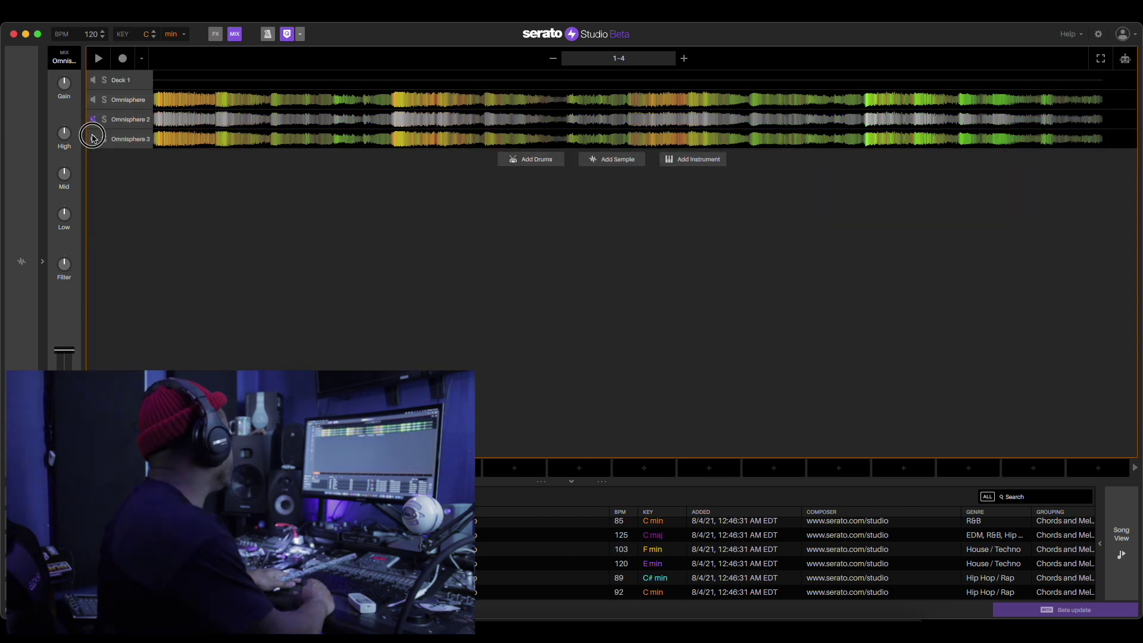
- Delete all the upper melody notes from the original Omnisphere deck's piano roll, including the last high A
{"action": "left_click", "coordinate": [122, 100]}
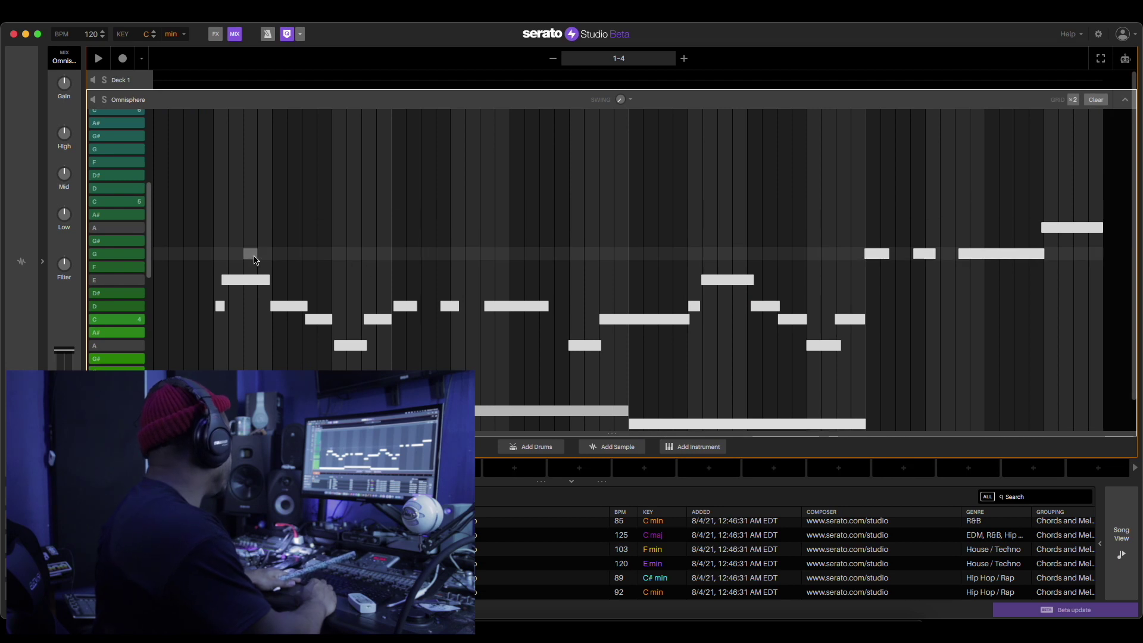
{"action": "left_click_drag", "start_coordinate": [191, 234], "coordinate": [1018, 361]}
{"action": "key", "text": "BackSpace"}
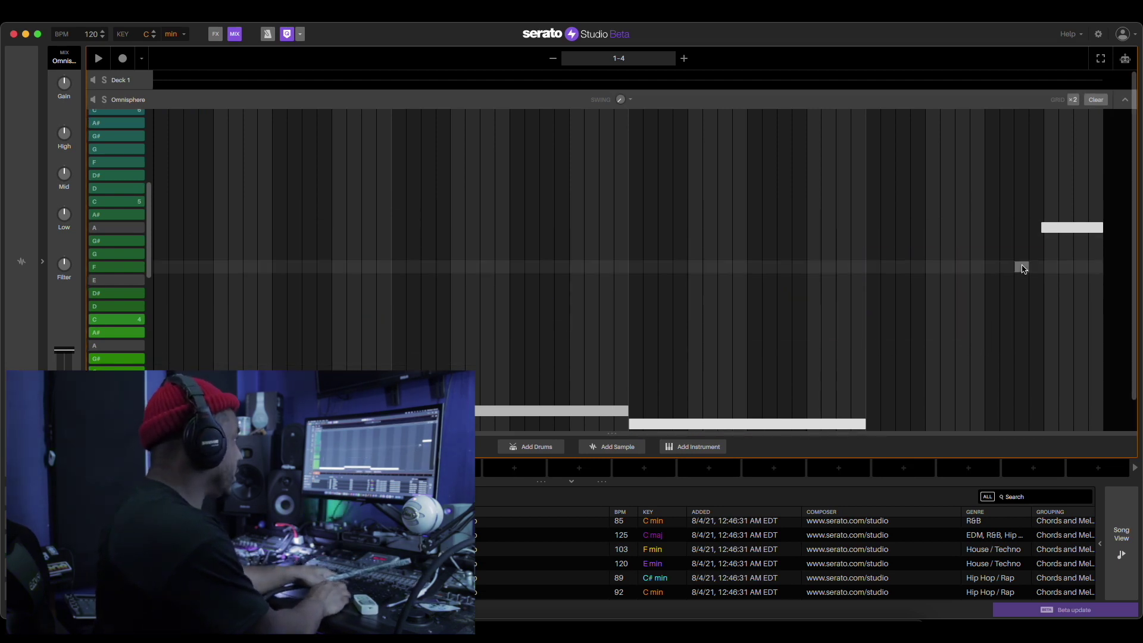
{"action": "left_click", "coordinate": [1005, 215]}
{"action": "left_click", "coordinate": [1046, 228]}
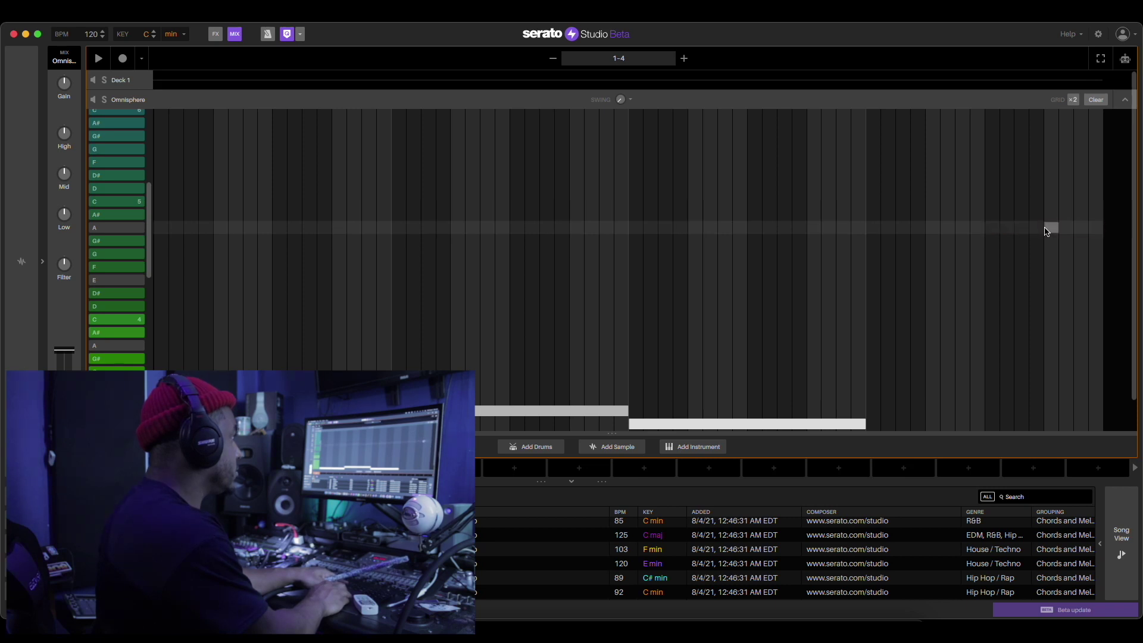
- Delete the four low bass notes from the original Omnisphere deck and play back the remaining chords
{"action": "scroll", "coordinate": [715, 345], "scroll_direction": "down", "scroll_amount": 1}
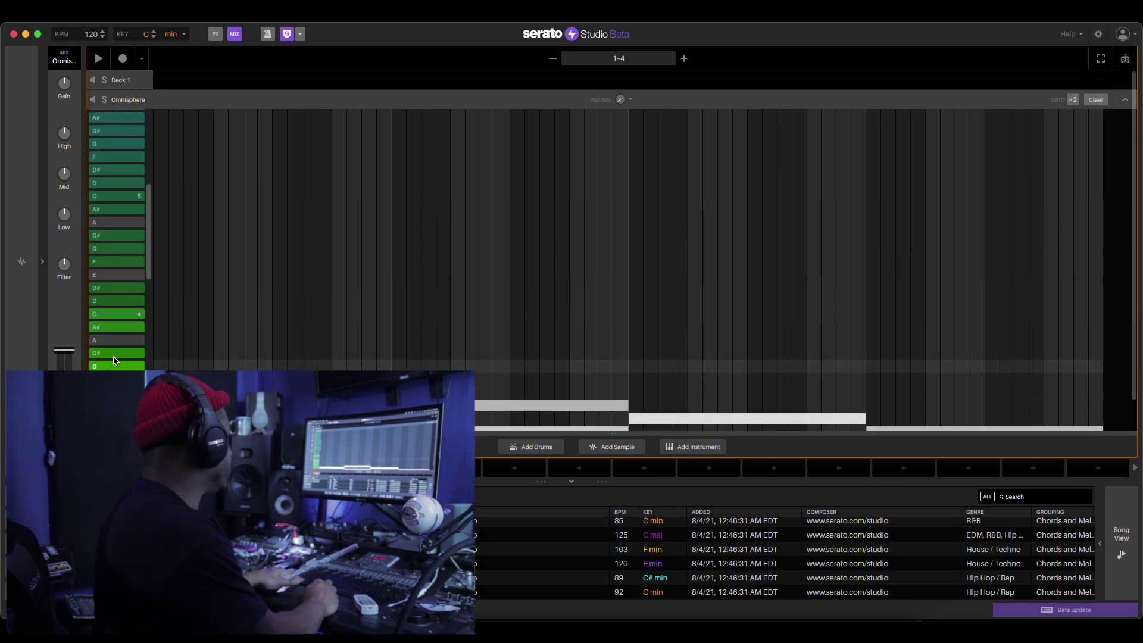
{"action": "scroll", "coordinate": [158, 250], "scroll_direction": "down", "scroll_amount": 10}
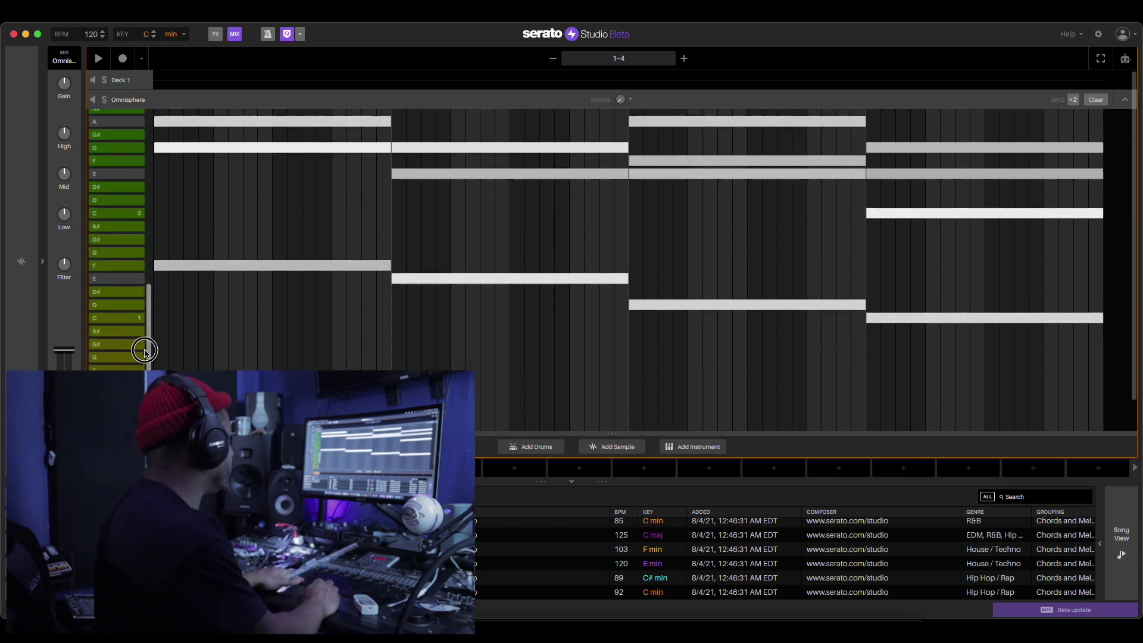
{"action": "left_click_drag", "start_coordinate": [246, 238], "coordinate": [909, 398]}
{"action": "key", "text": "Delete"}
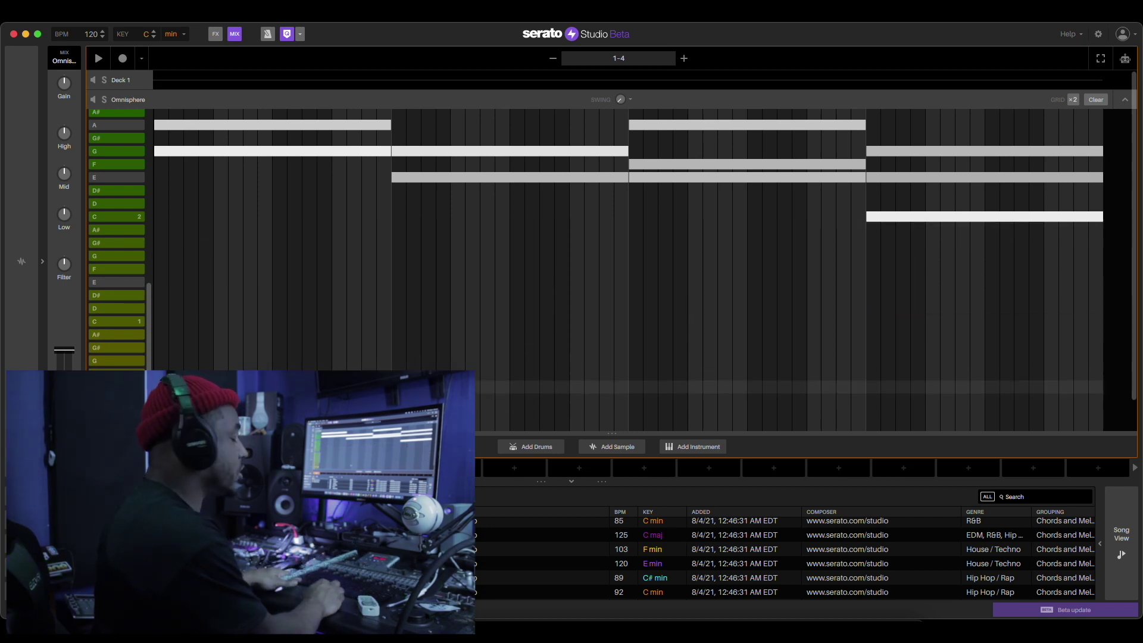
{"action": "key", "text": "space"}
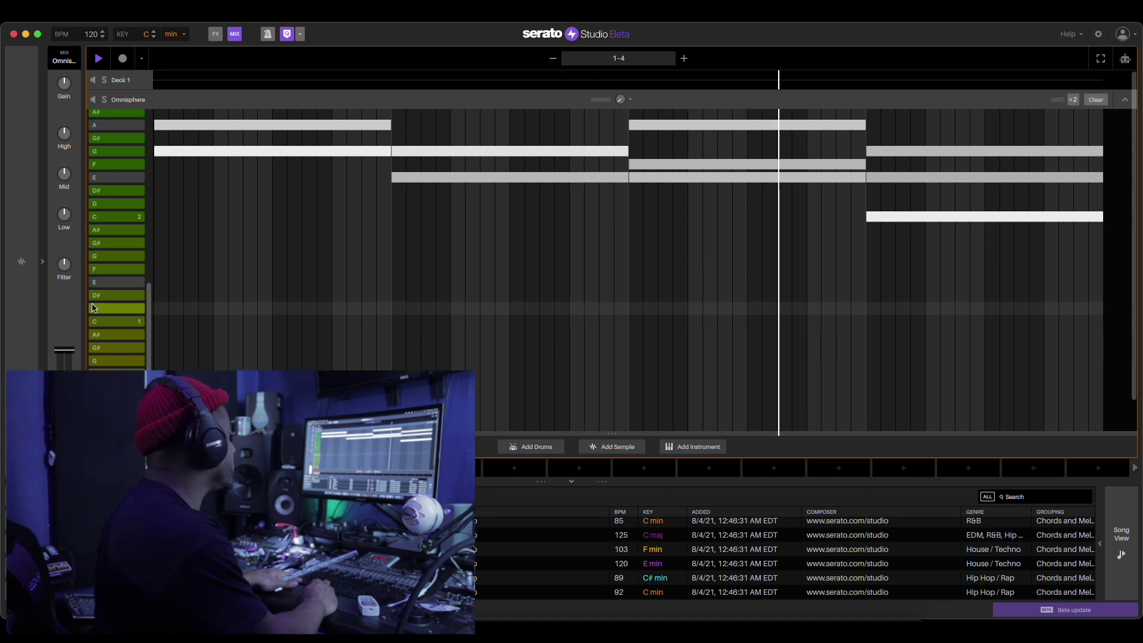
{"action": "key", "text": "space"}
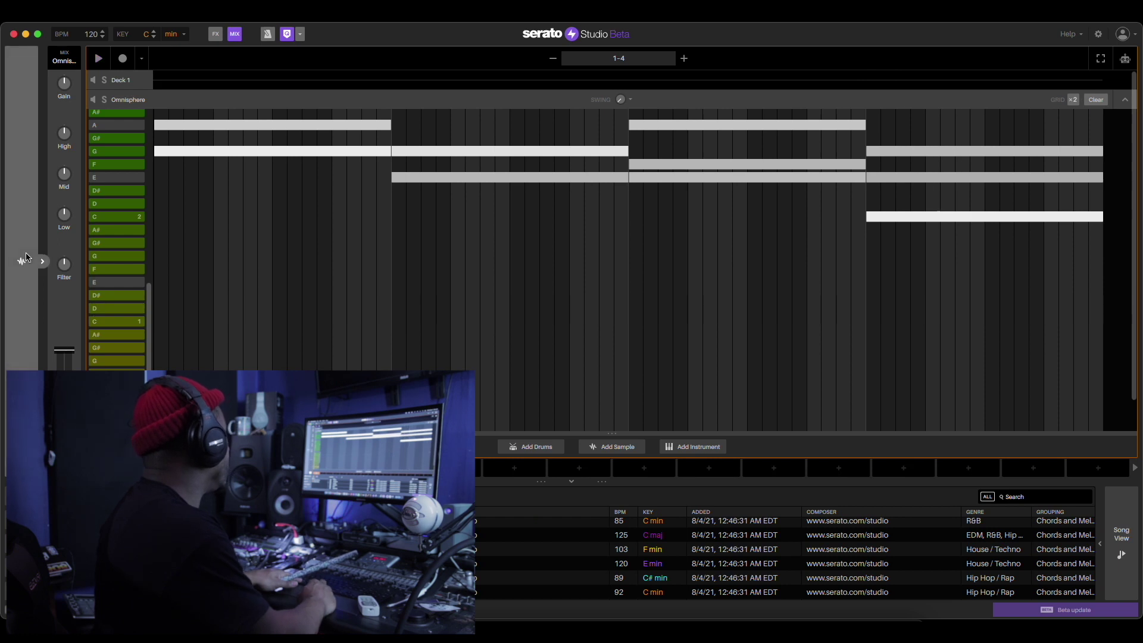
- Mute the original Omnisphere deck, then unmute Omnisphere 2 and open its piano roll
{"action": "left_click", "coordinate": [41, 262]}
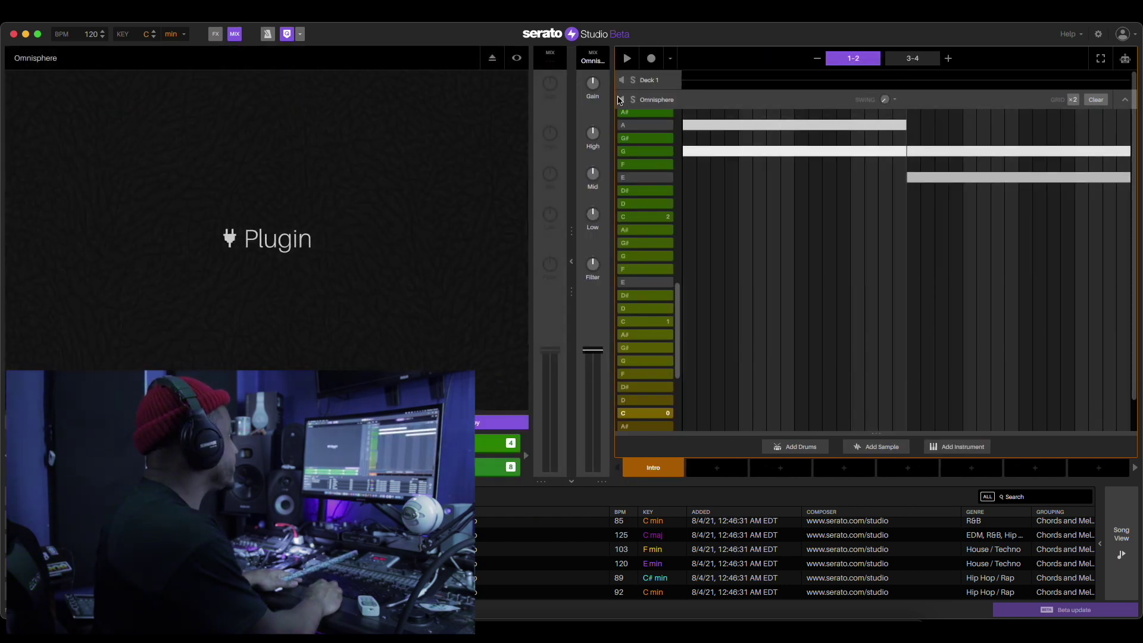
{"action": "left_click", "coordinate": [643, 102]}
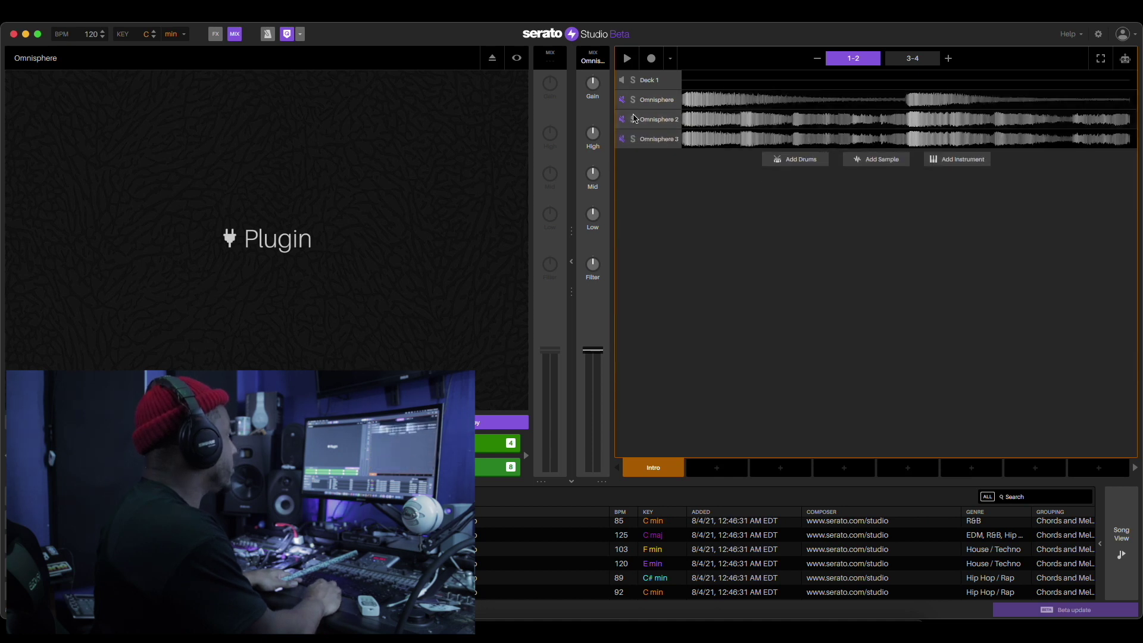
{"action": "left_click", "coordinate": [655, 119]}
{"action": "left_click_drag", "start_coordinate": [677, 253], "coordinate": [682, 291]}
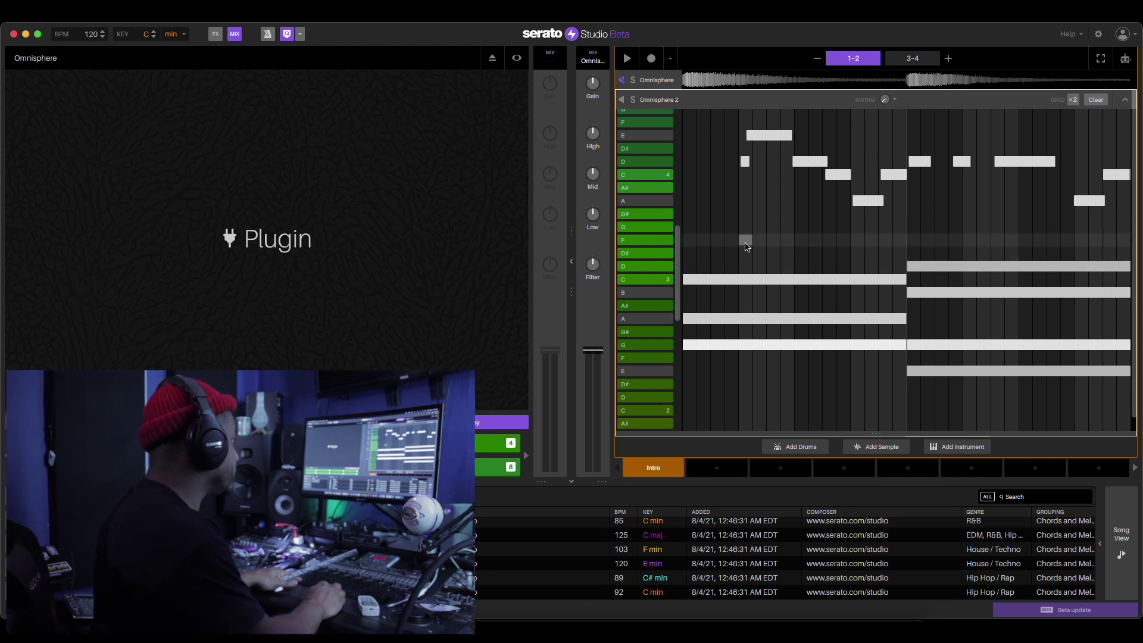
- Delete the chord and bass notes from Omnisphere 2, keep only the melody, and play it back
{"action": "left_click", "coordinate": [571, 263]}
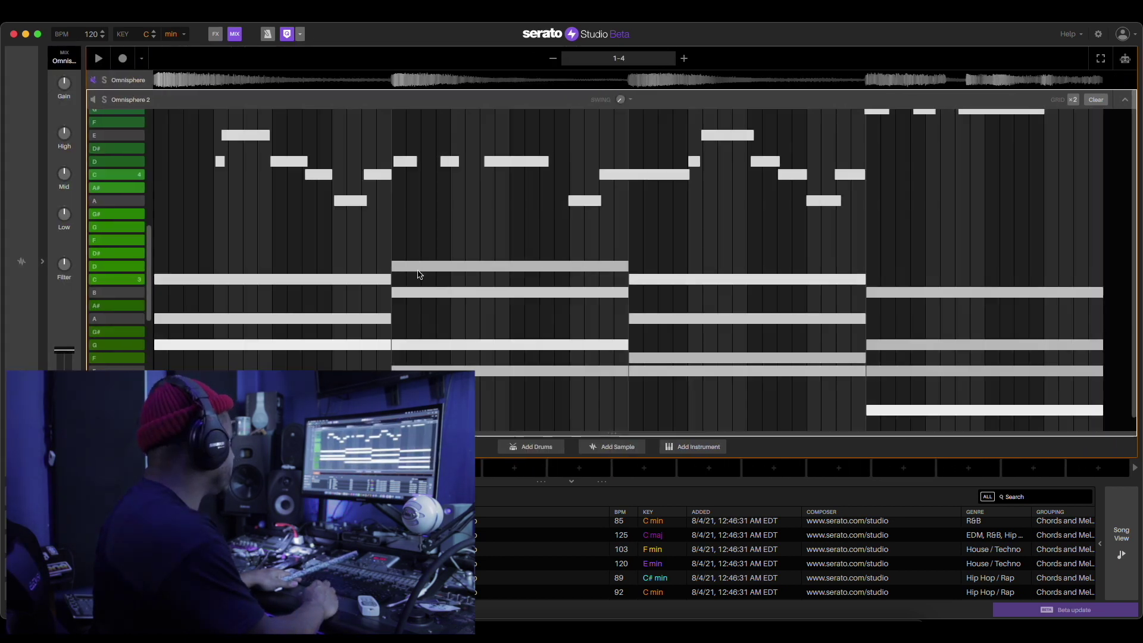
{"action": "left_click_drag", "start_coordinate": [146, 277], "coordinate": [145, 299]}
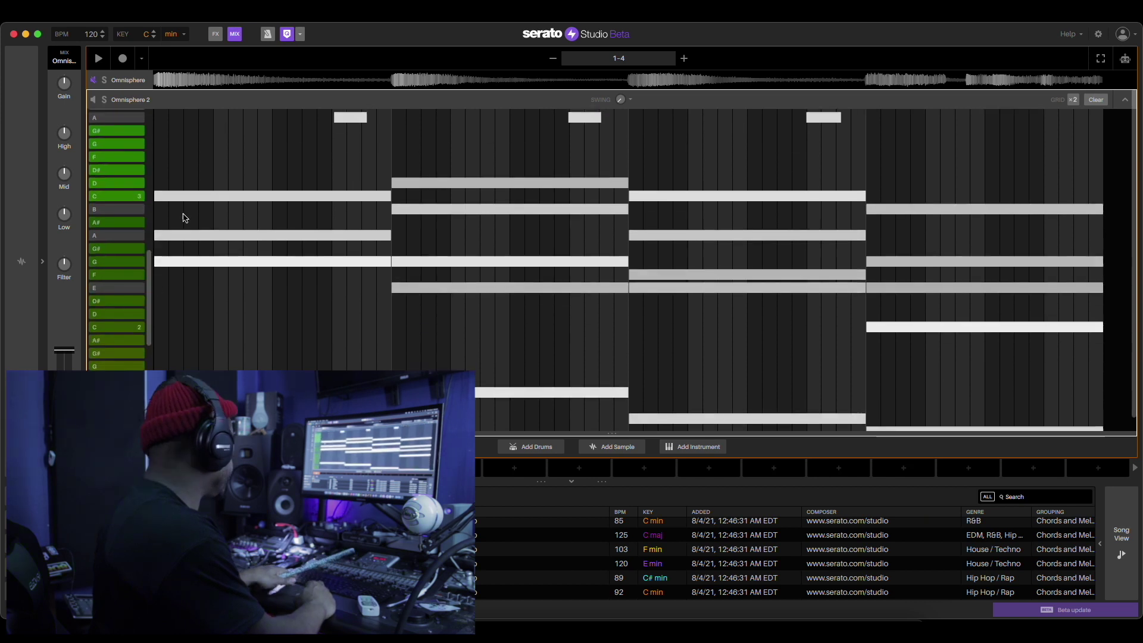
{"action": "left_click_drag", "start_coordinate": [201, 176], "coordinate": [923, 431]}
{"action": "key", "text": "Delete"}
{"action": "key", "text": "space"}
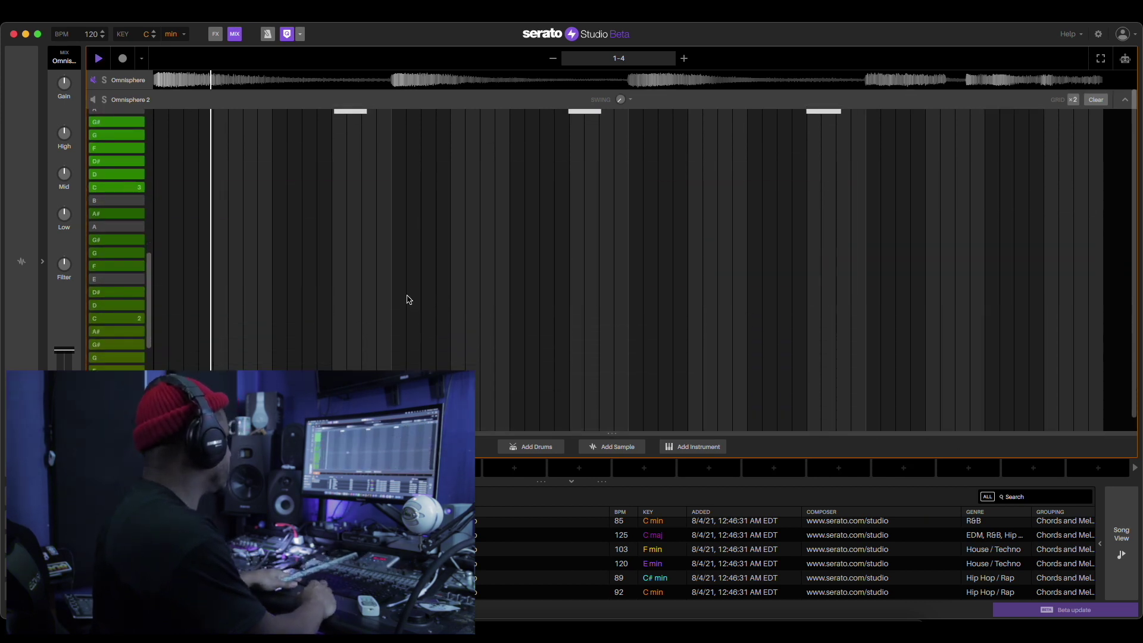
{"action": "left_click", "coordinate": [41, 261]}
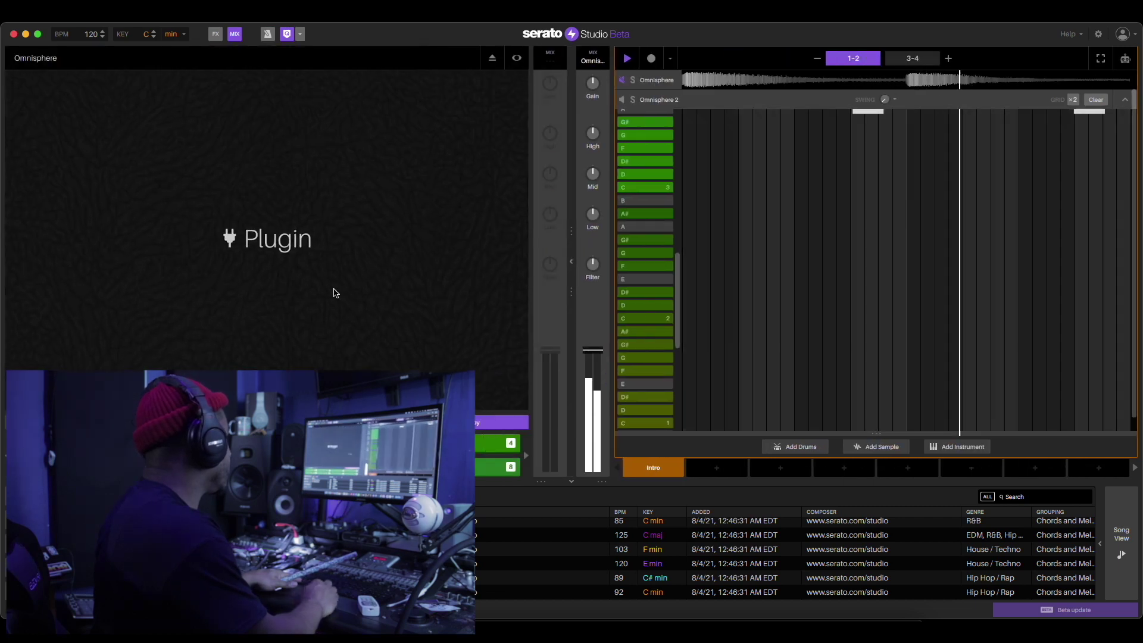
{"action": "left_click", "coordinate": [572, 262]}
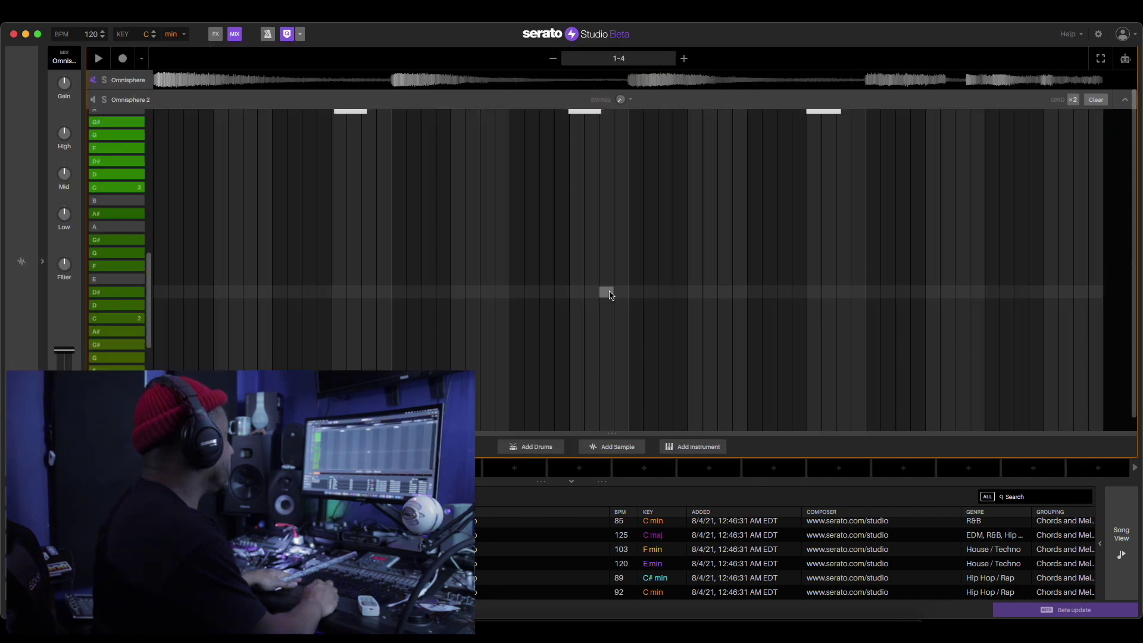
- Collapse and mute Omnisphere 2, then unmute Omnisphere 3 and open its piano roll
{"action": "left_click", "coordinate": [42, 260]}
{"action": "left_click", "coordinate": [1124, 100]}
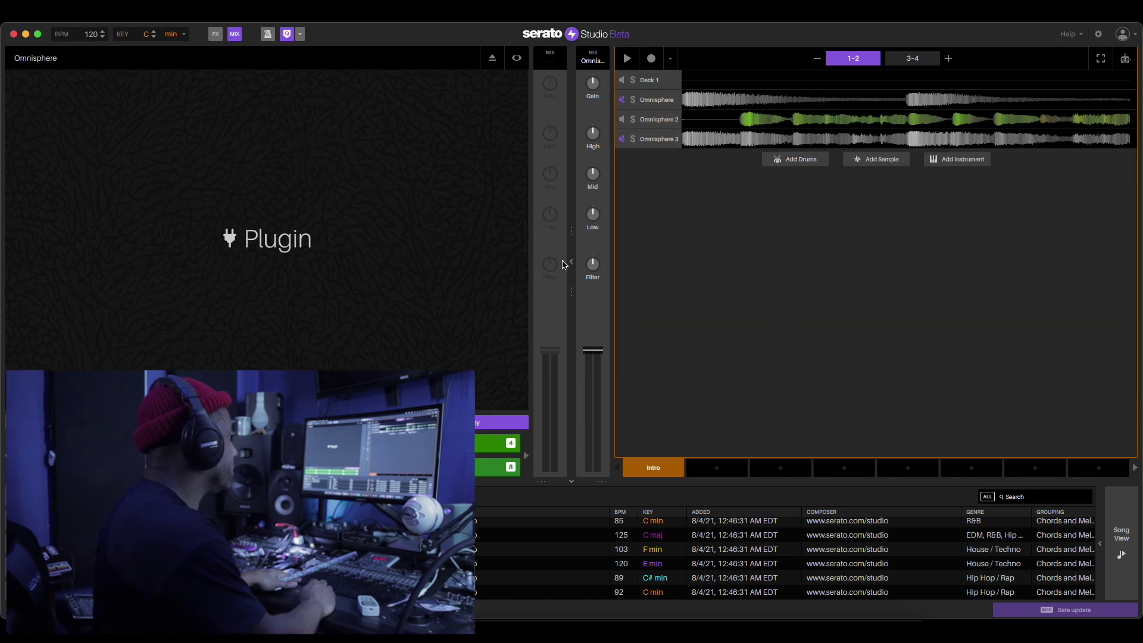
{"action": "left_click", "coordinate": [571, 262]}
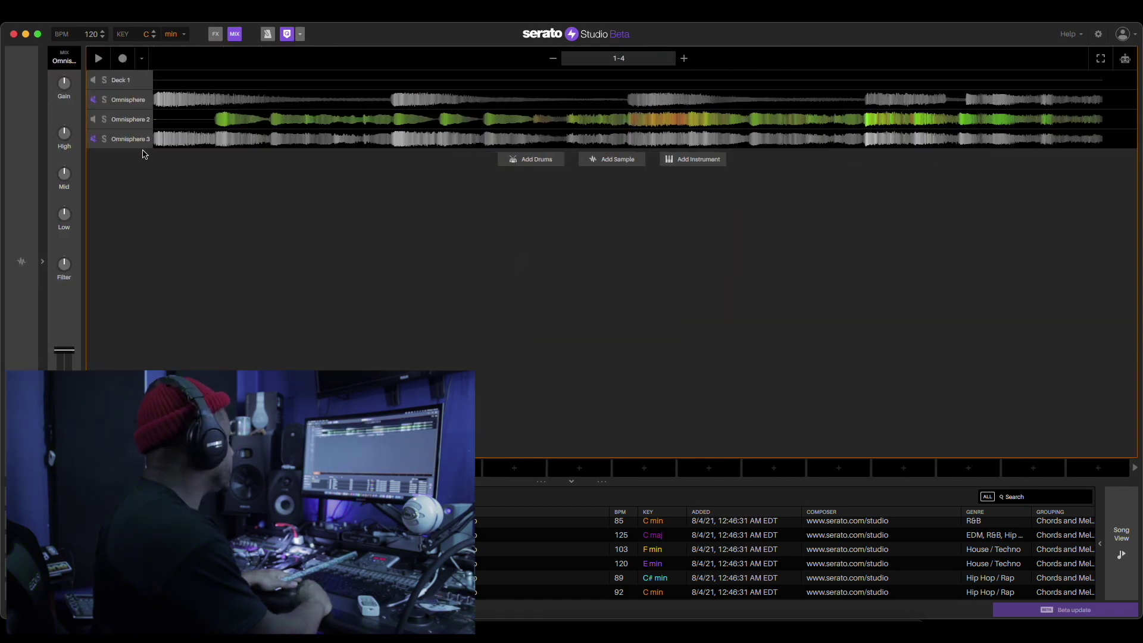
{"action": "left_click", "coordinate": [94, 121]}
{"action": "left_click", "coordinate": [122, 142]}
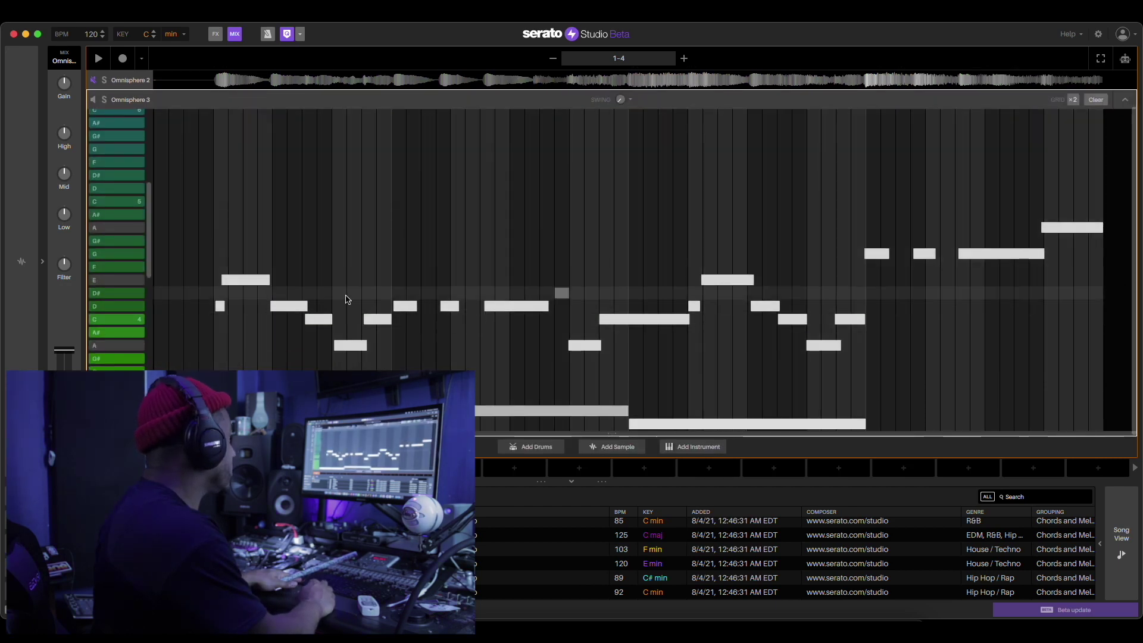
- Delete the melody and chord notes from Omnisphere 3, keep only the low bass notes, and play it back
{"action": "scroll", "coordinate": [348, 299], "scroll_direction": "down", "scroll_amount": 5}
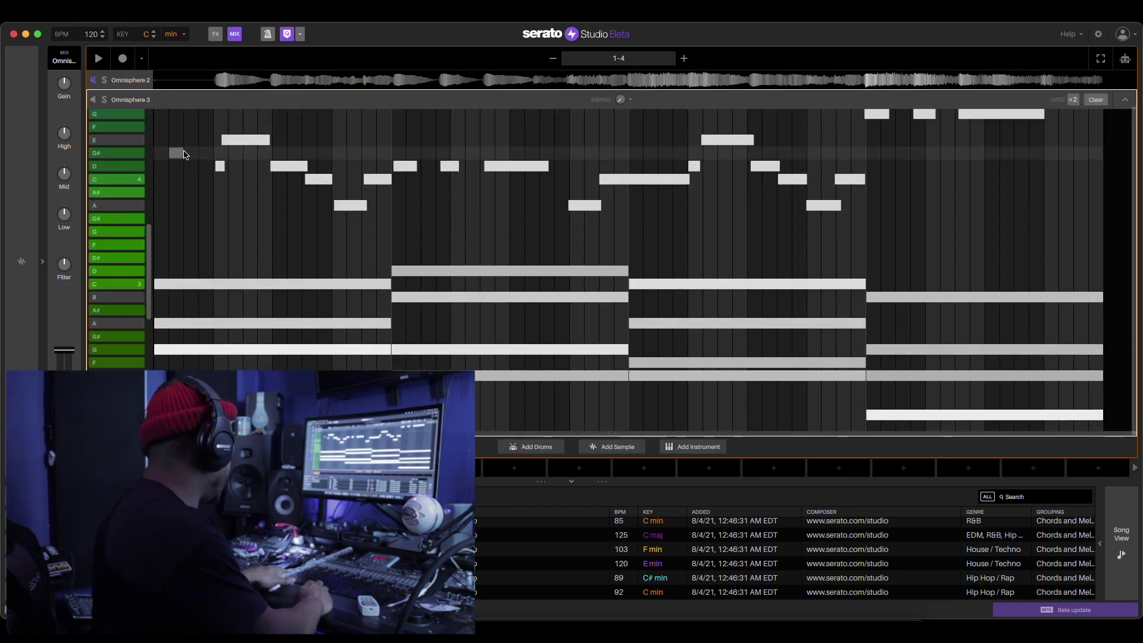
{"action": "left_click_drag", "start_coordinate": [189, 134], "coordinate": [910, 403]}
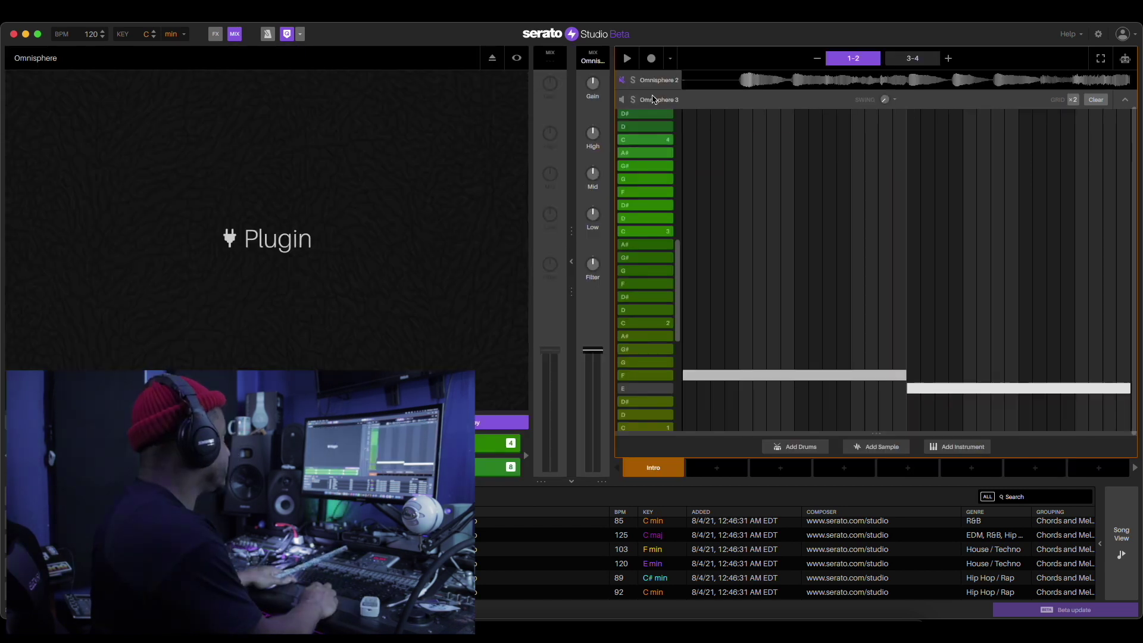
{"action": "left_click", "coordinate": [1125, 99]}
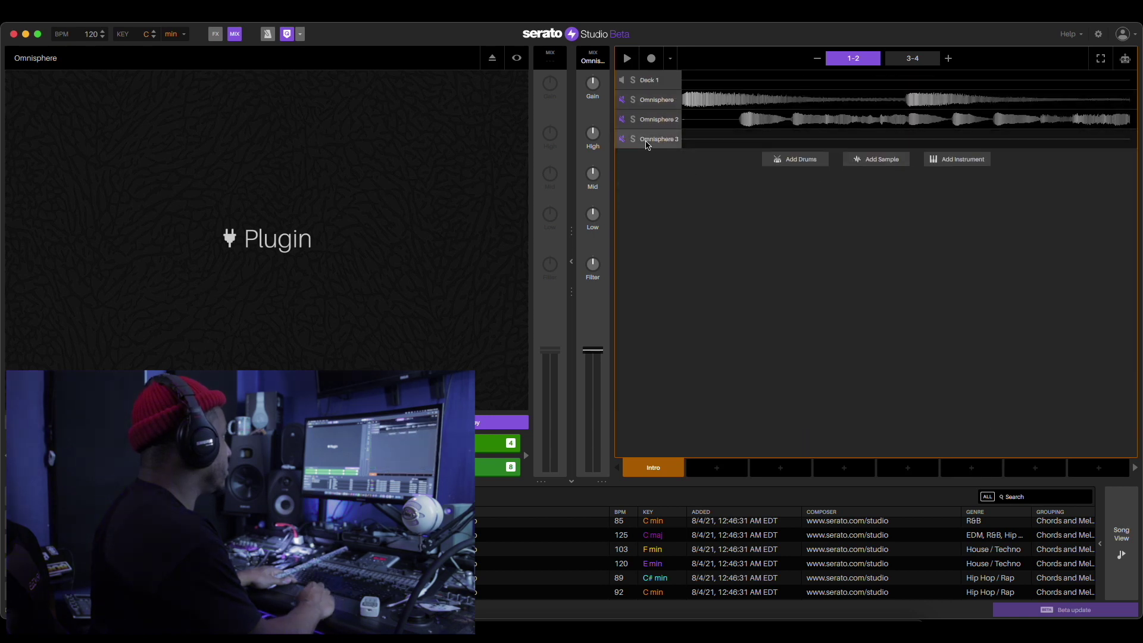
{"action": "left_click", "coordinate": [625, 142]}
{"action": "key", "text": "space"}
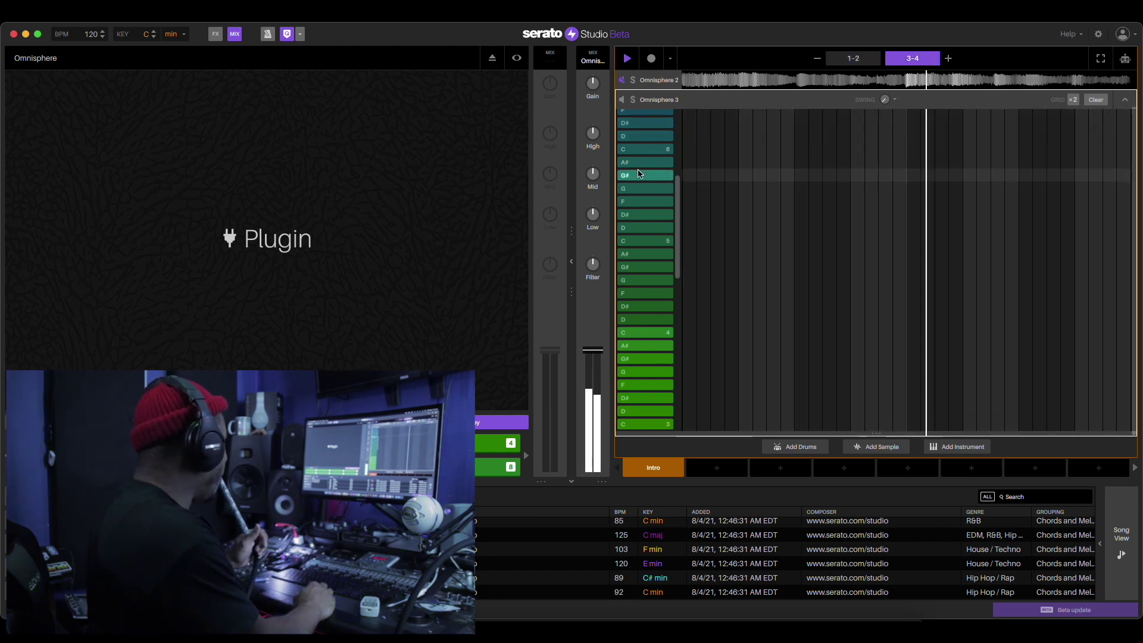
- Stop playback, replace the Omnisphere 3 instrument with SubLab, then mute and collapse the bass deck
{"action": "key", "text": "space"}
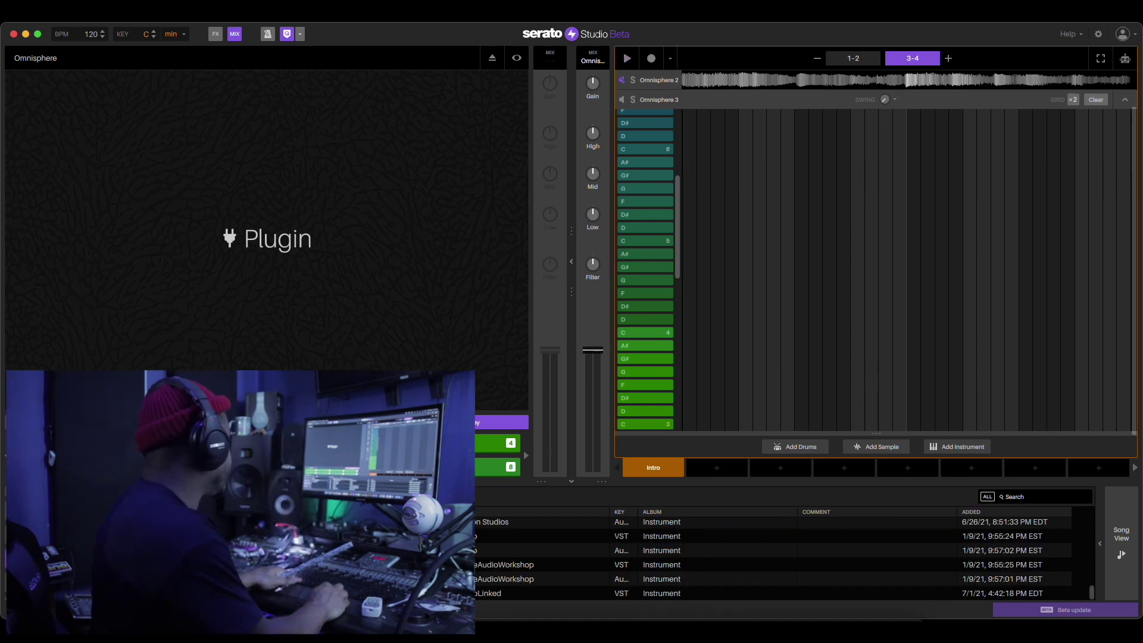
{"action": "left_click_drag", "start_coordinate": [506, 564], "coordinate": [689, 390]}
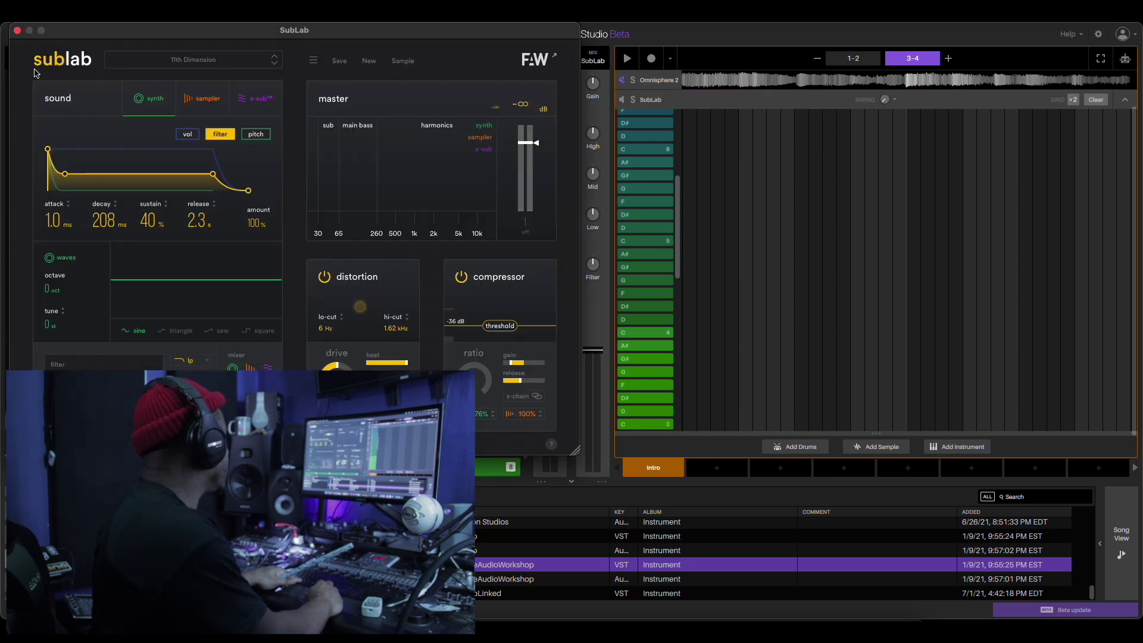
{"action": "left_click", "coordinate": [18, 31]}
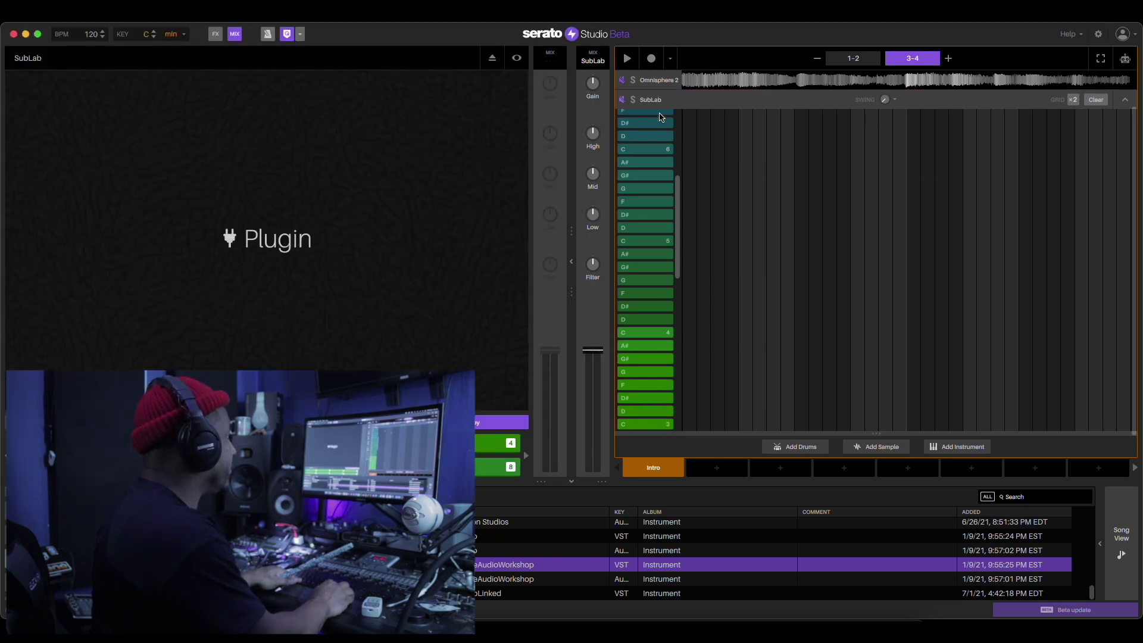
{"action": "left_click", "coordinate": [1125, 99]}
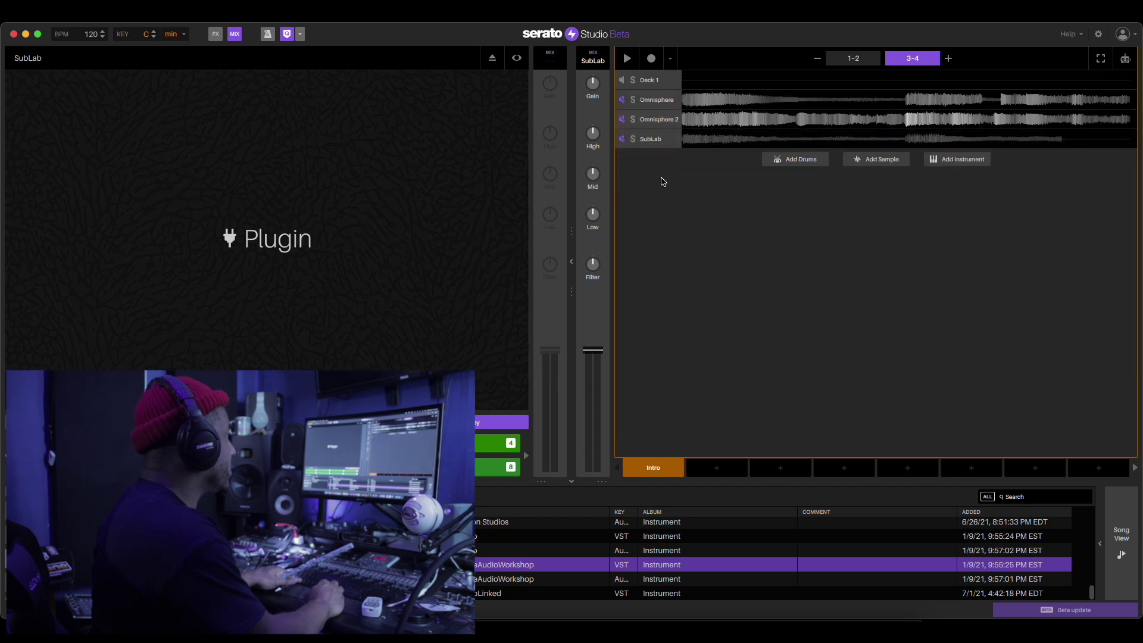
- Unmute the original Omnisphere chord deck, load the Backwards Piano patch, and play the chords back
{"action": "left_click", "coordinate": [628, 102]}
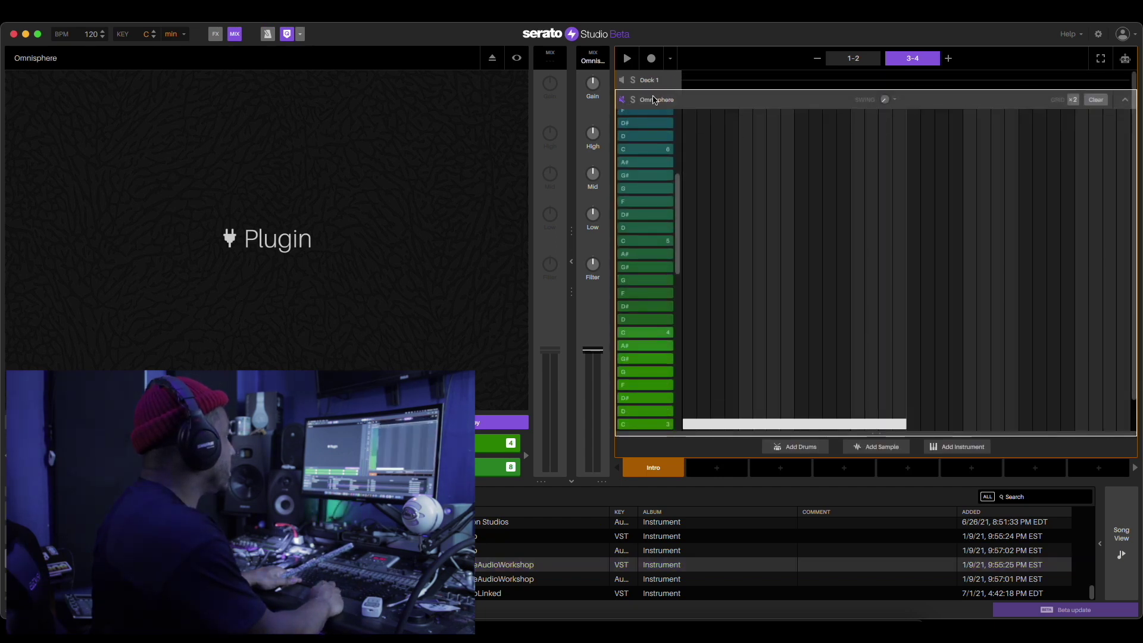
{"action": "key", "text": "space"}
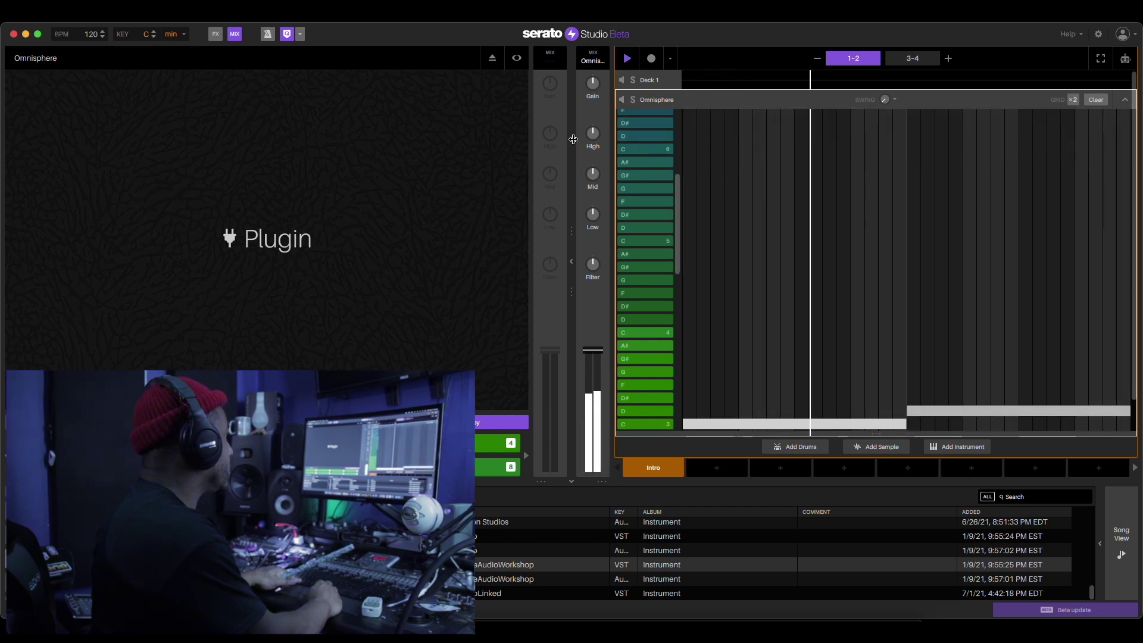
{"action": "left_click", "coordinate": [518, 63]}
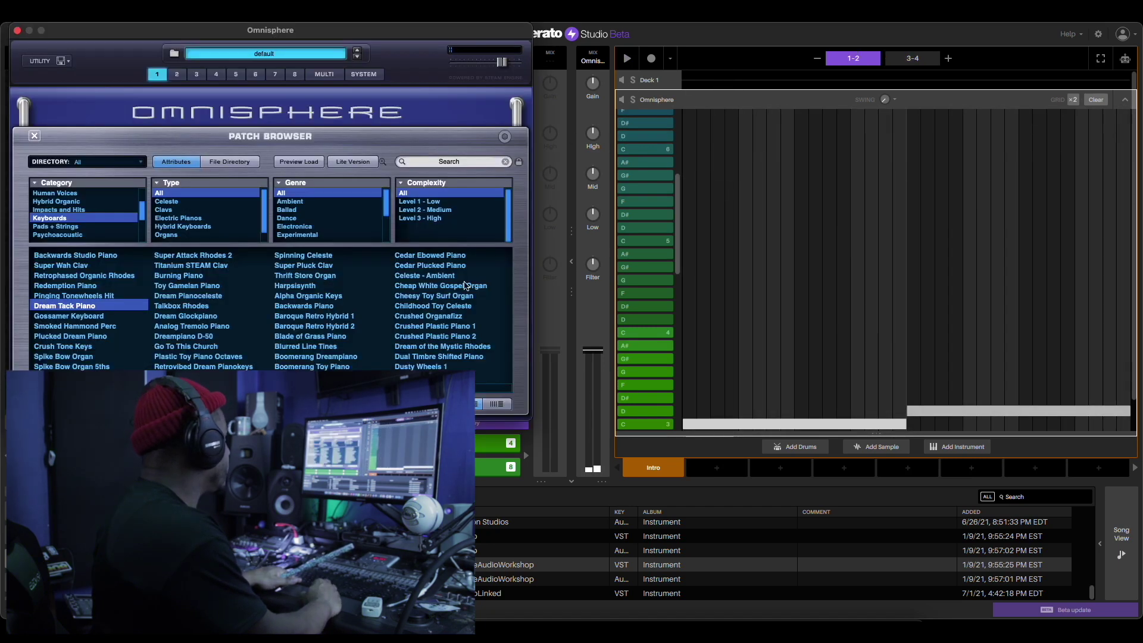
{"action": "left_click", "coordinate": [309, 306]}
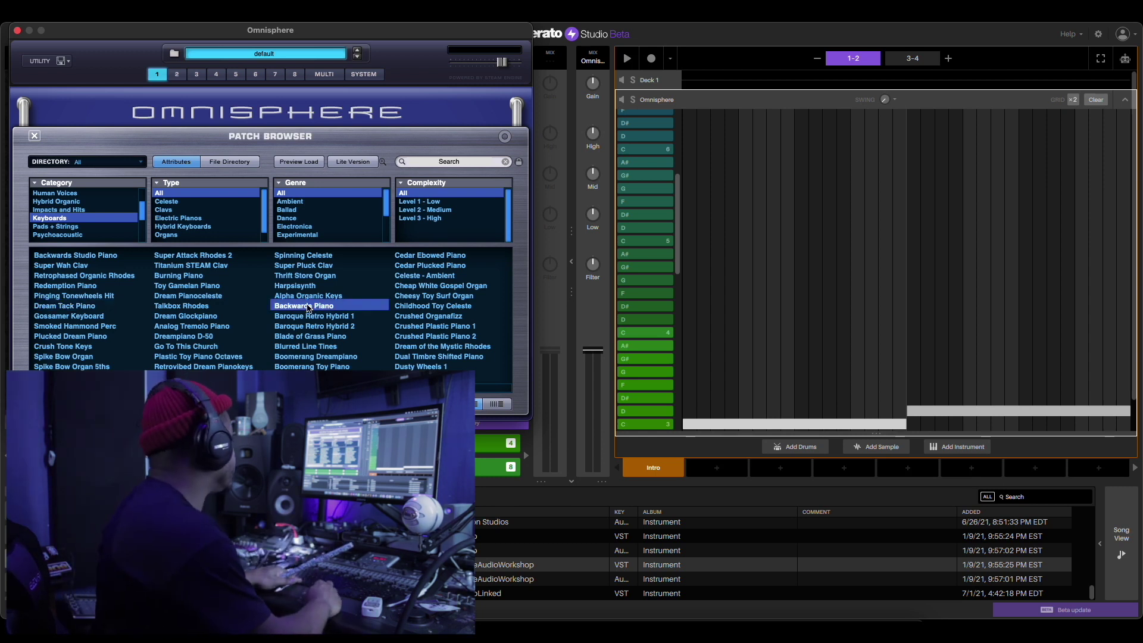
{"action": "left_click", "coordinate": [17, 30]}
{"action": "key", "text": "space"}
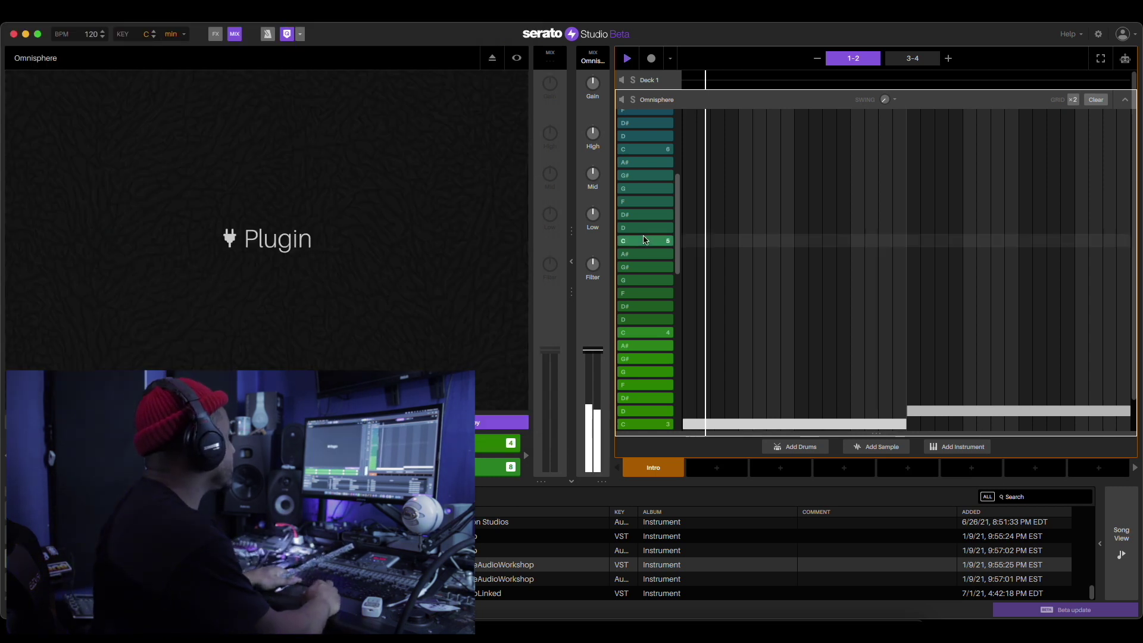
{"action": "left_click_drag", "start_coordinate": [678, 234], "coordinate": [678, 284]}
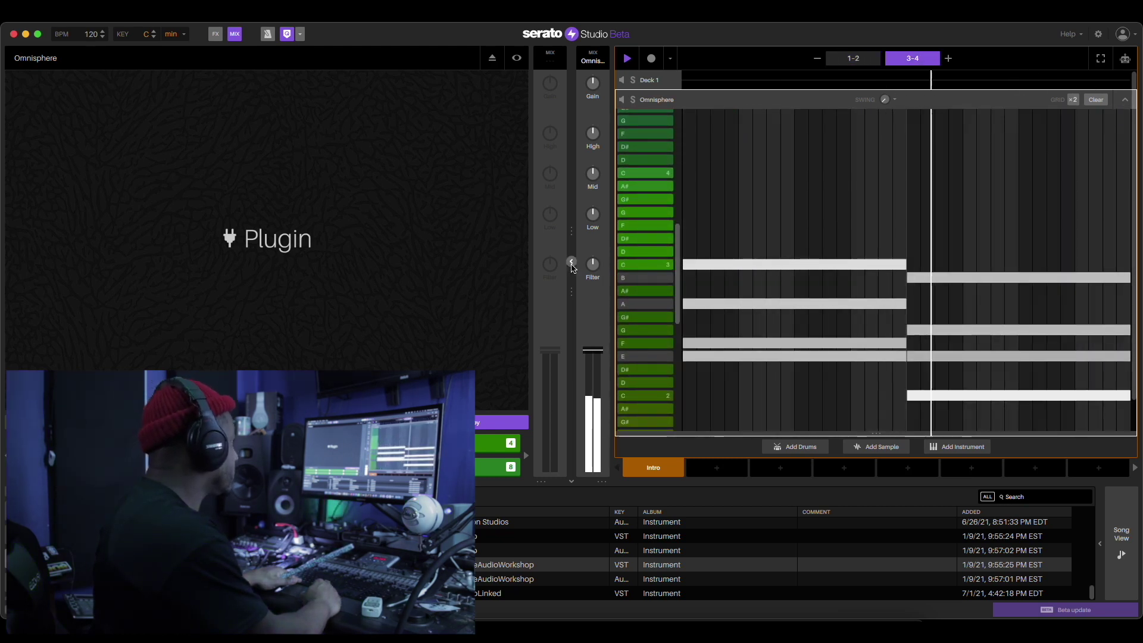
{"action": "key", "text": "space"}
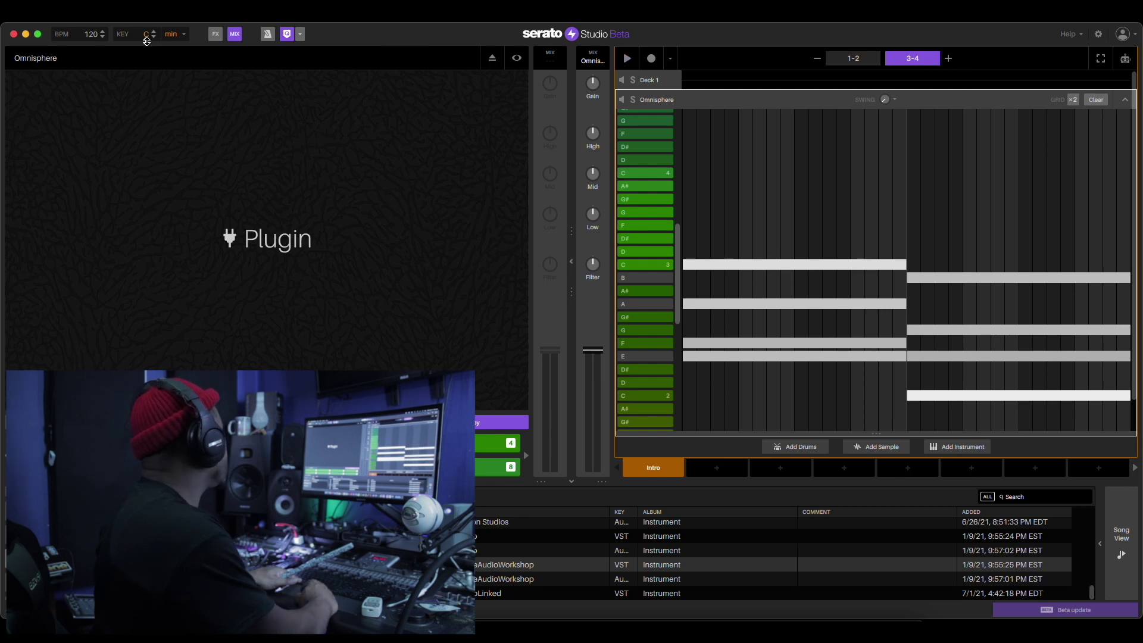
- Set the project tempo to 136 BPM and play the chords briefly
{"action": "left_click", "coordinate": [103, 32]}
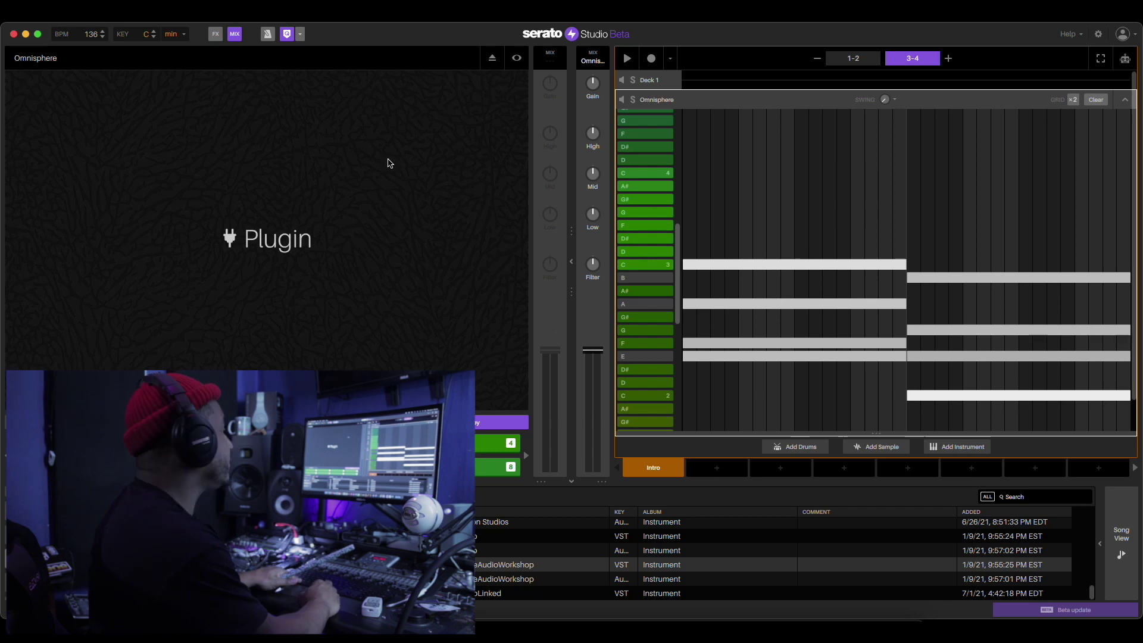
{"action": "key", "text": "space"}
{"action": "key", "text": "space"}
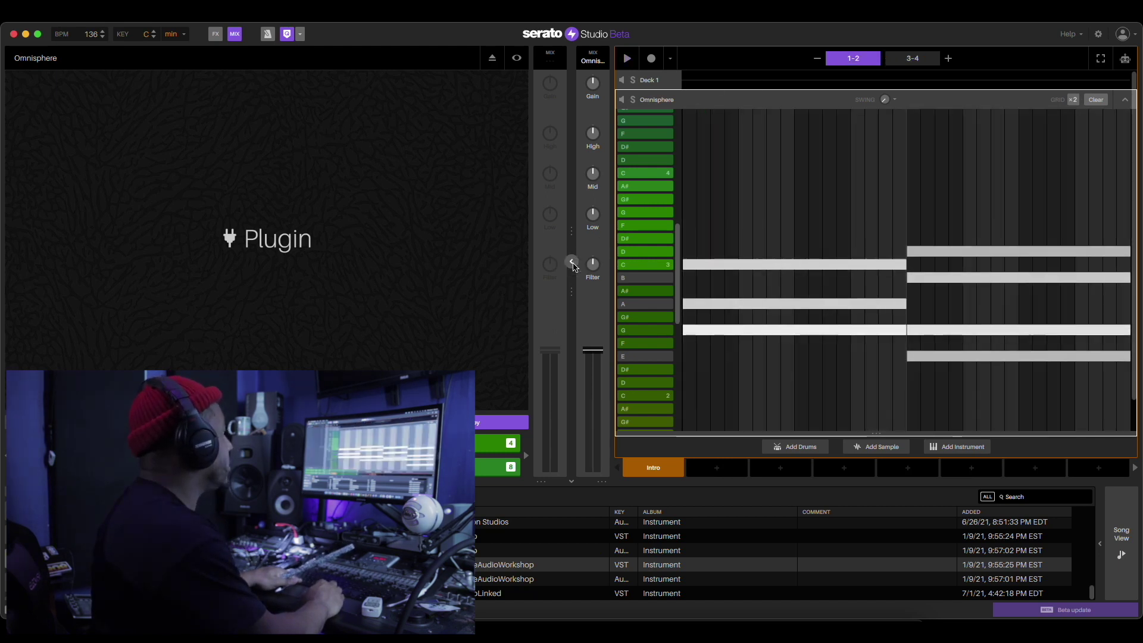
- Collapse the Omnisphere chord deck and open the Omnisphere 2 melody in the piano roll
{"action": "left_click", "coordinate": [572, 261]}
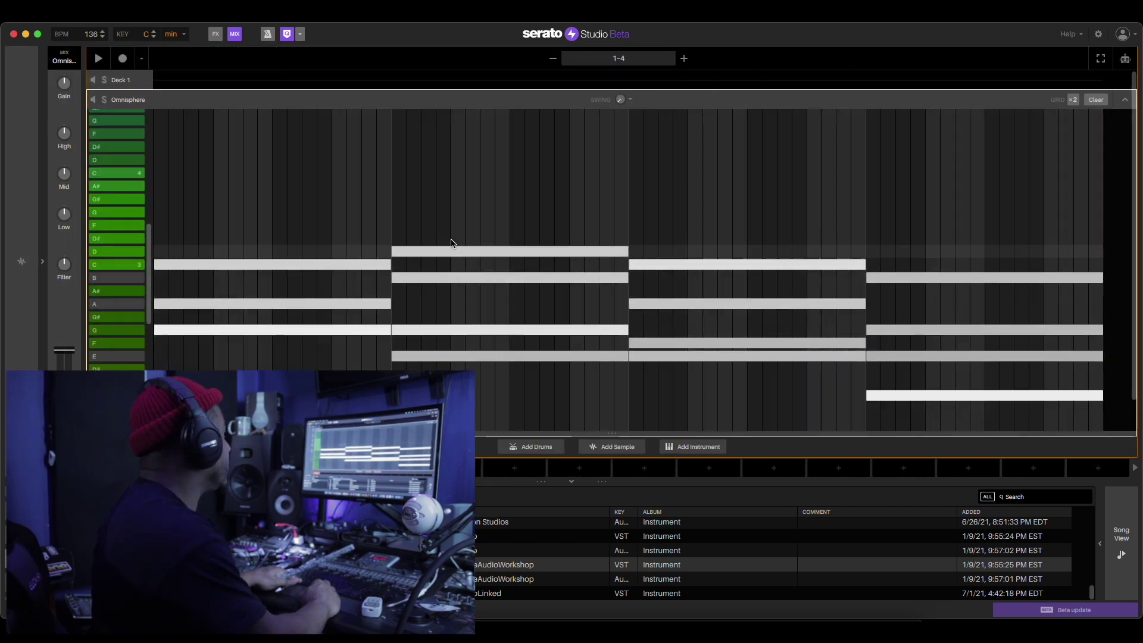
{"action": "left_click", "coordinate": [1125, 102]}
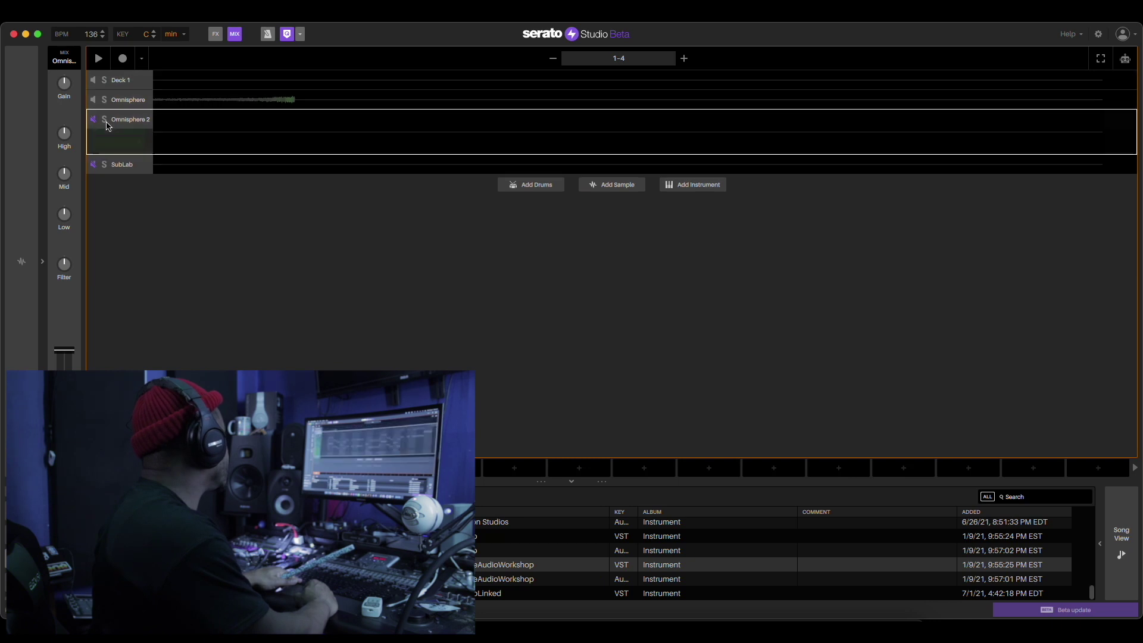
{"action": "left_click", "coordinate": [109, 123]}
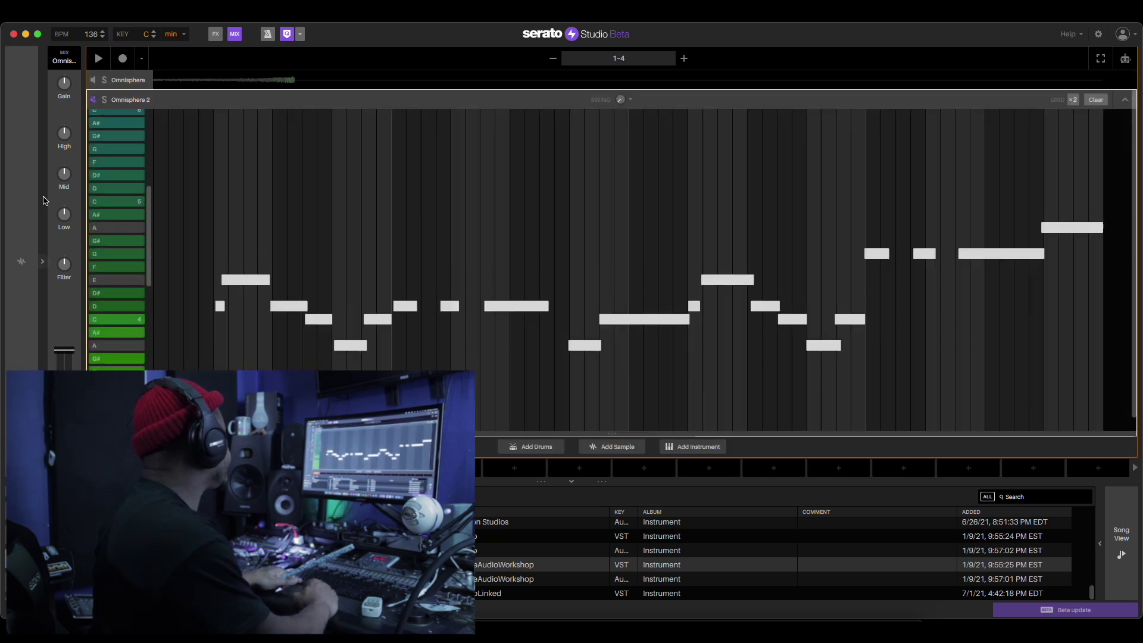
- Open the patch browser of the Omnisphere 2 instrument and search for "Flute"
{"action": "left_click", "coordinate": [24, 261]}
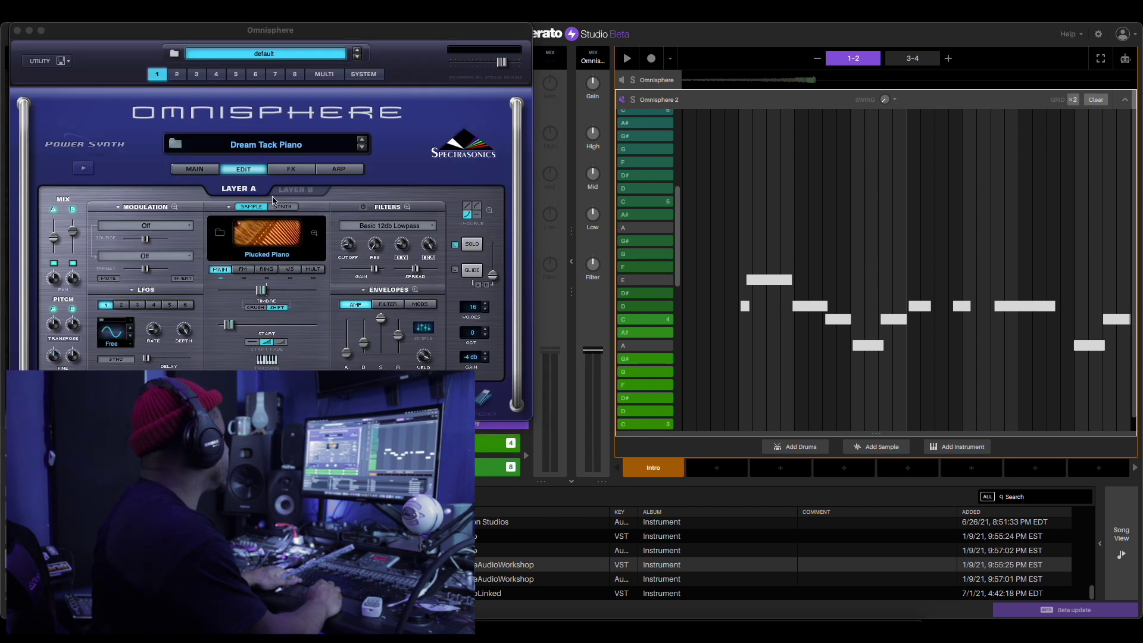
{"action": "left_click", "coordinate": [221, 141]}
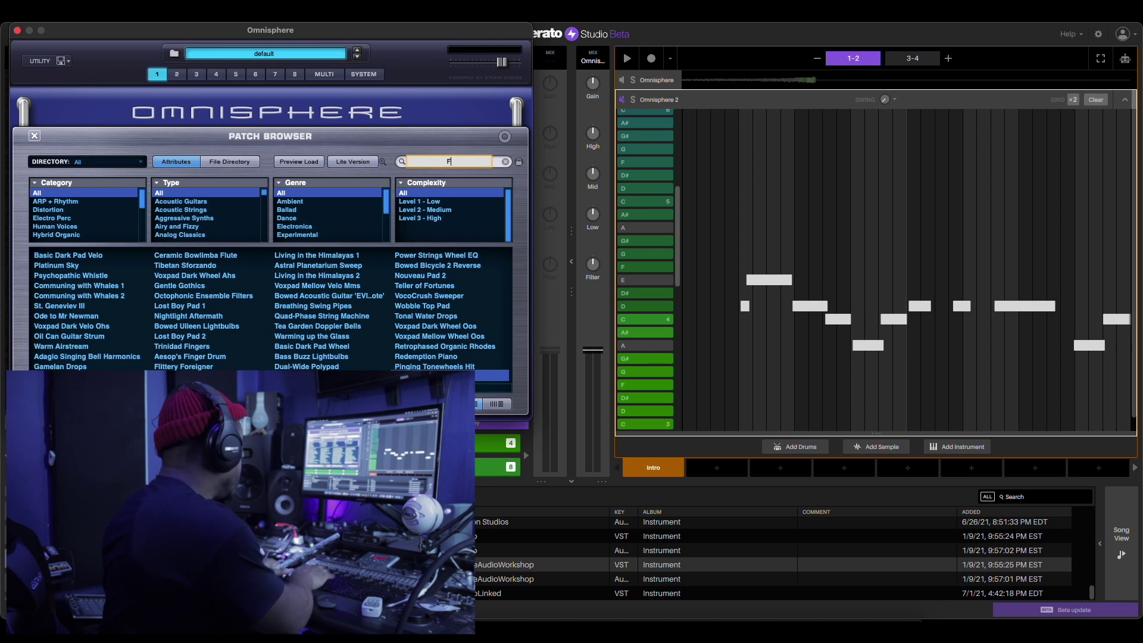
{"action": "type", "text": "Flout"}
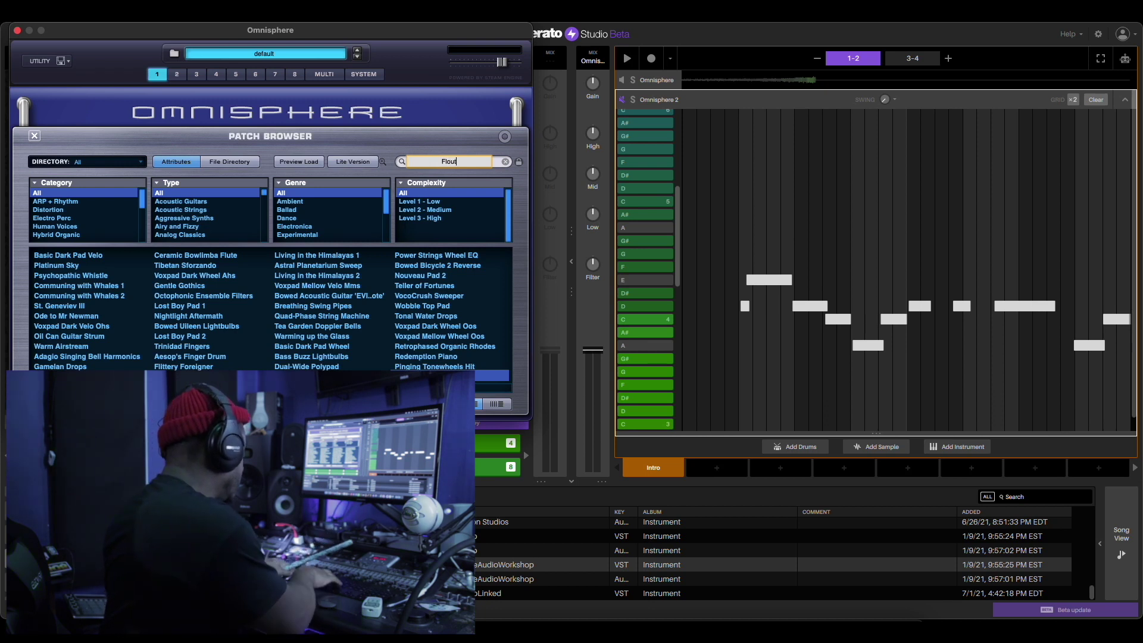
{"action": "type", "text": "e"}
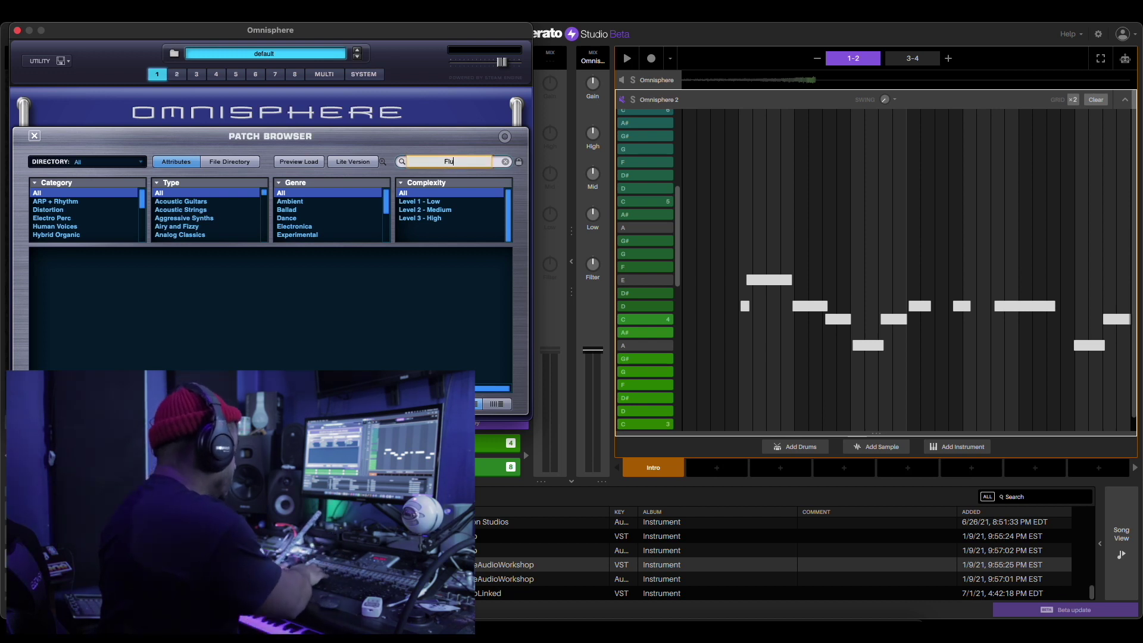
{"action": "type", "text": "te"}
{"action": "key", "text": "Return"}
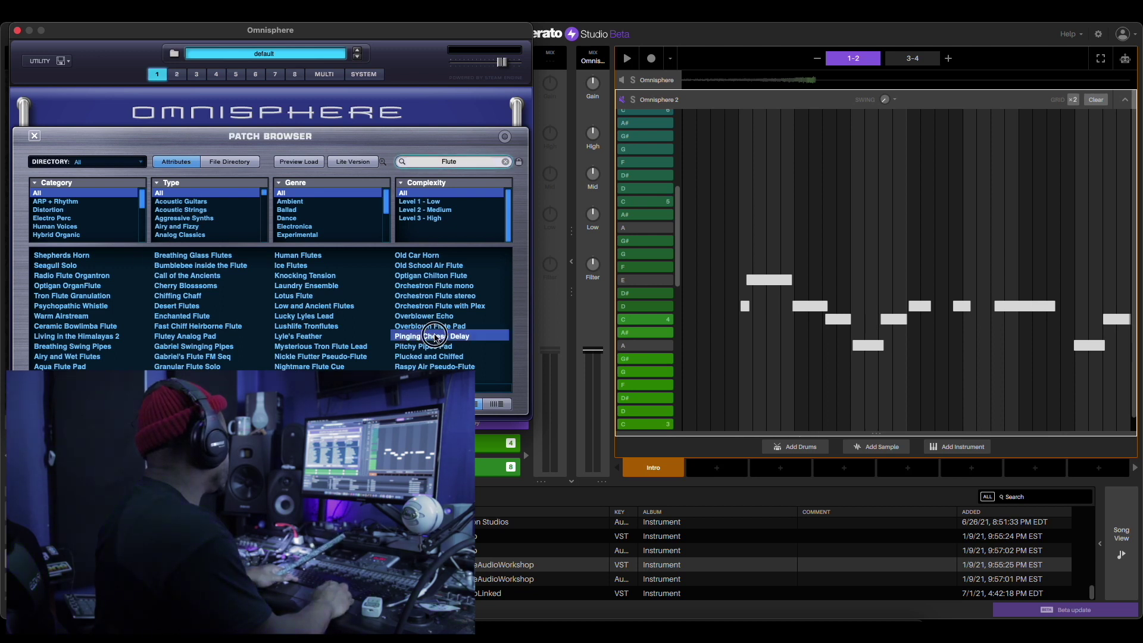
- Load the Pinging Cheese Delay patch, then unmute Omnisphere 2 and mute the Omnisphere chord deck
{"action": "key", "text": "space"}
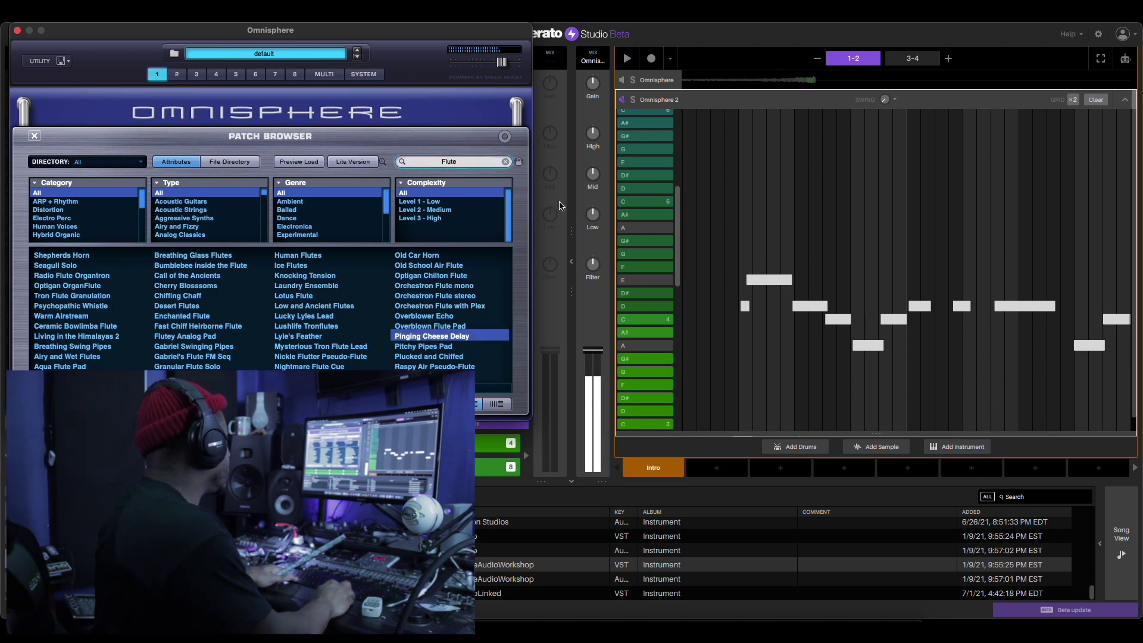
{"action": "left_click", "coordinate": [625, 98]}
{"action": "key", "text": "space"}
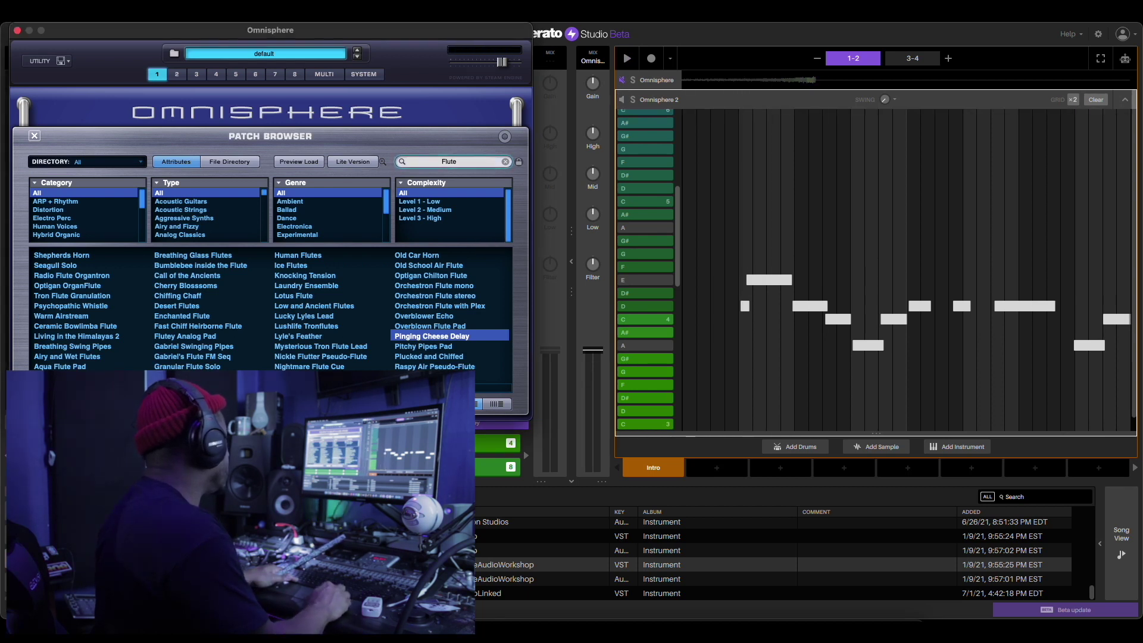
- Audition the Windy Pseudo-Pan Flute, Winded Flutes and Woody Pseudo-flute patches against the Omnisphere 2 melody
{"action": "scroll", "coordinate": [453, 366], "scroll_direction": "right", "scroll_amount": 2}
{"action": "left_click", "coordinate": [438, 285]}
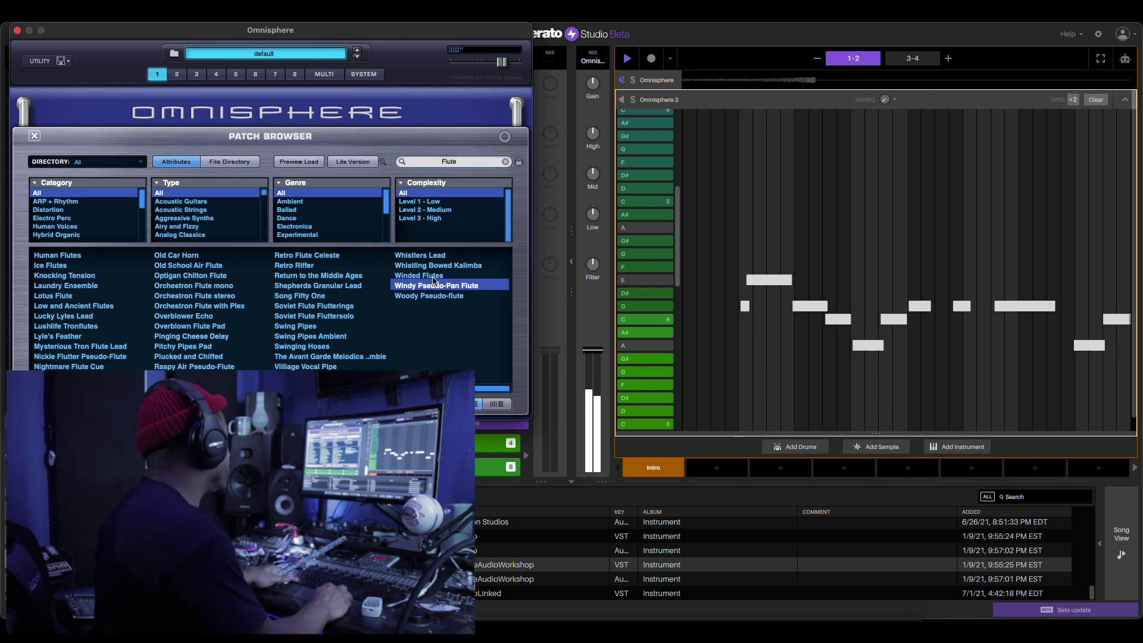
{"action": "key", "text": "space"}
{"action": "left_click", "coordinate": [434, 276]}
{"action": "key", "text": "space"}
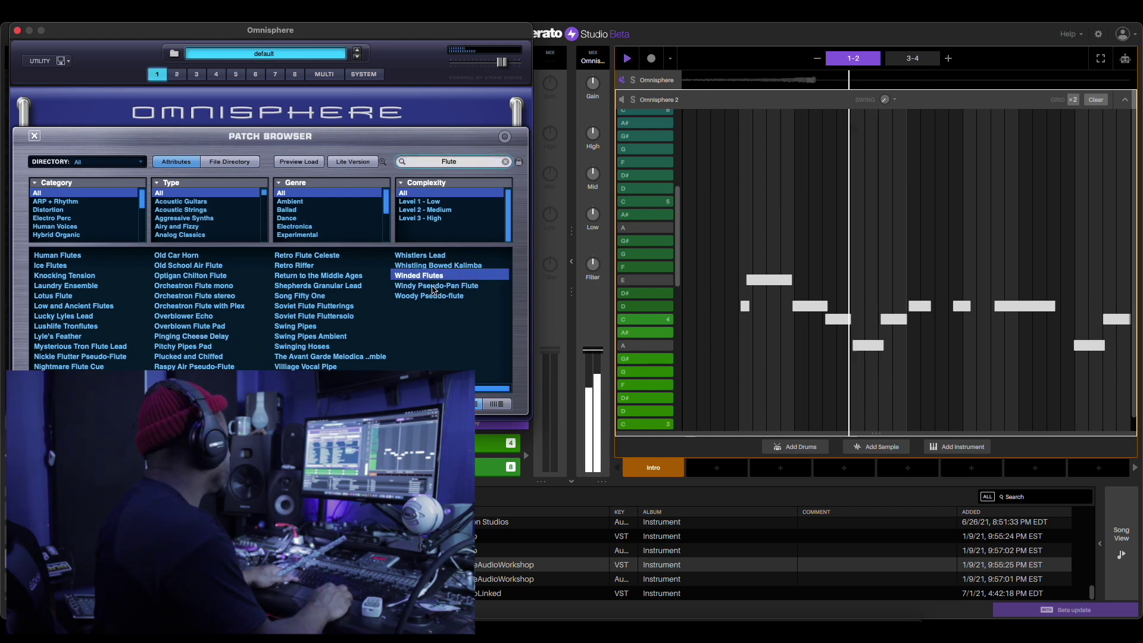
{"action": "left_click", "coordinate": [433, 296]}
{"action": "key", "text": "space"}
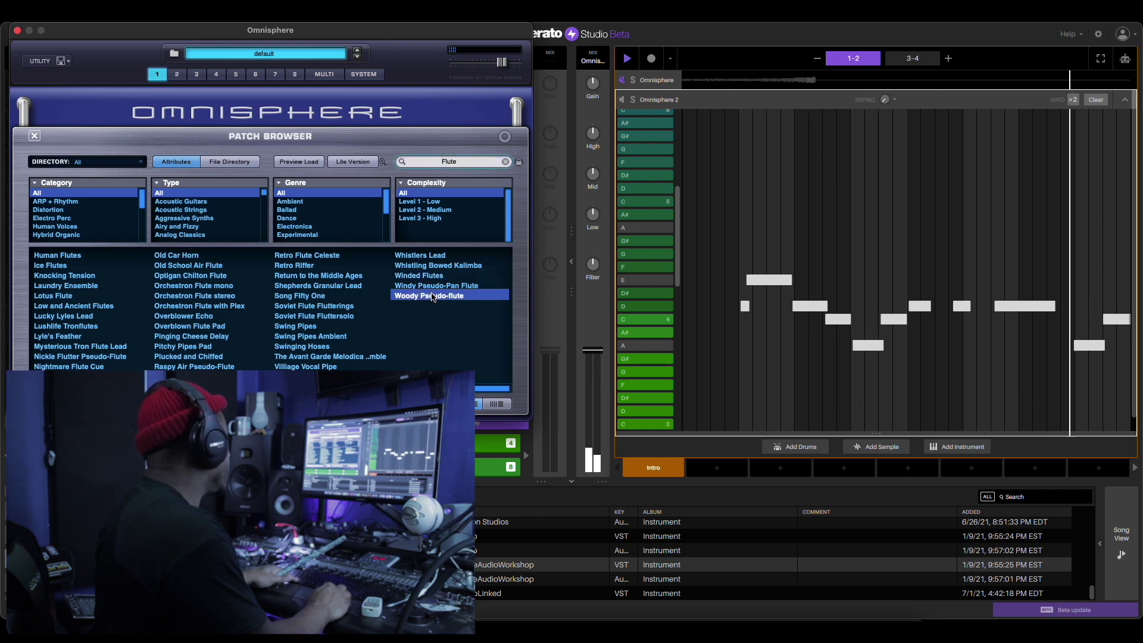
- Audition the Mysterious Tron Flute Lead, Nickle Flutter Pseudo-Flute and Nightmare Flute Cue patches on the melody
{"action": "left_click", "coordinate": [110, 357]}
{"action": "key", "text": "space"}
{"action": "left_click", "coordinate": [107, 348]}
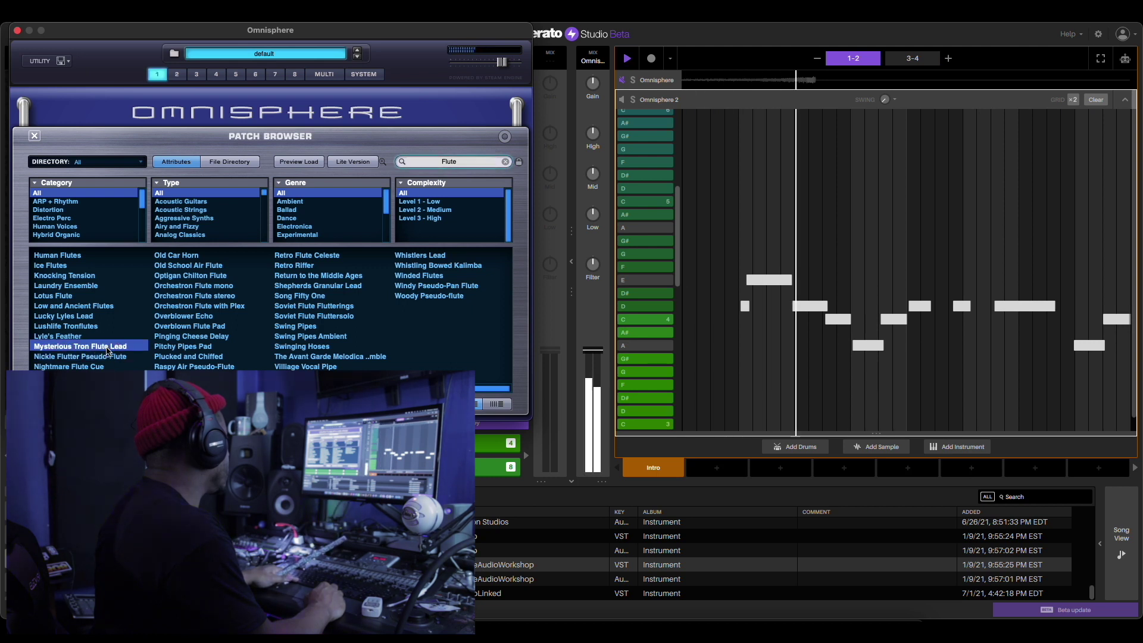
{"action": "key", "text": "space"}
{"action": "left_click", "coordinate": [106, 359]}
{"action": "key", "text": "space"}
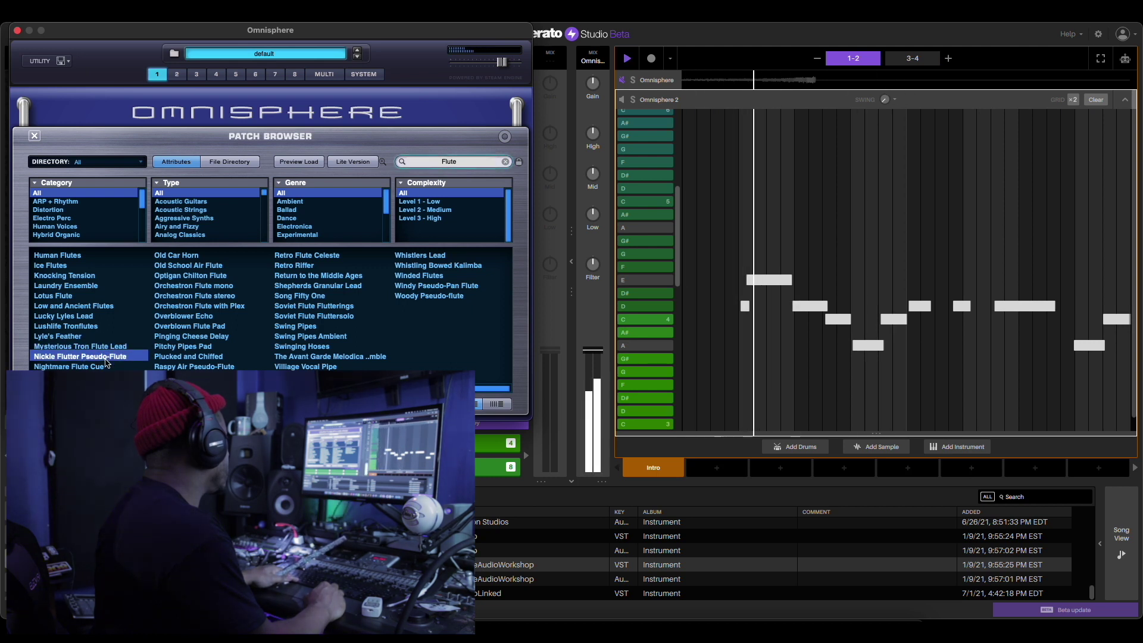
{"action": "left_click", "coordinate": [97, 366]}
{"action": "key", "text": "space"}
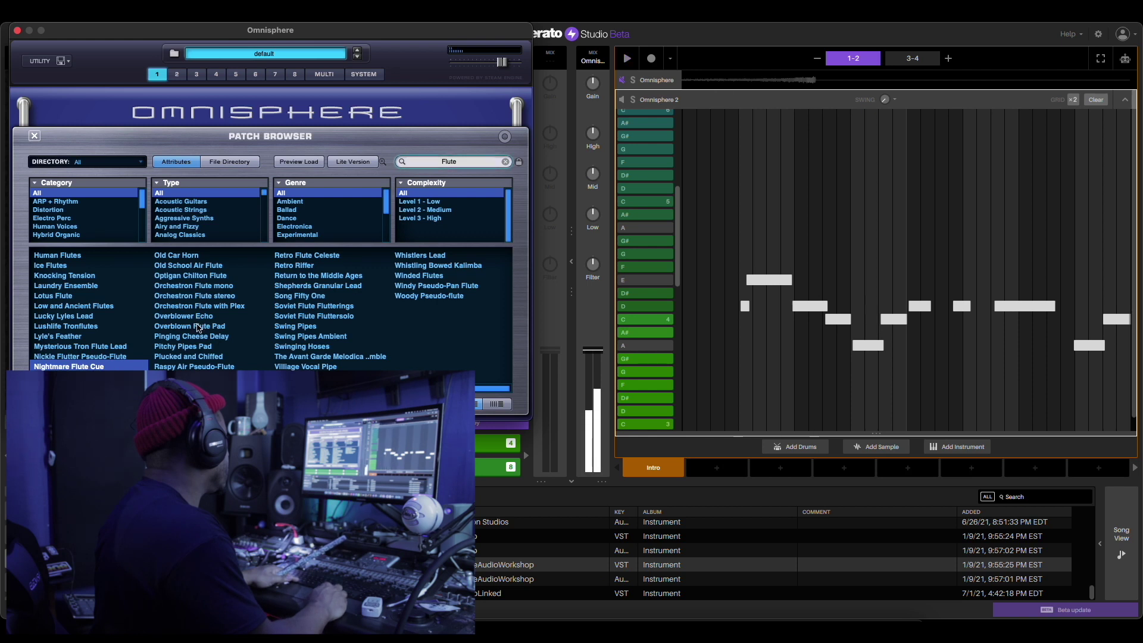
- Audition the Overblown Flute Pad, Song Fifty One and Shepherds Granular Lead patches on the melody
{"action": "left_click", "coordinate": [199, 328]}
{"action": "key", "text": "space"}
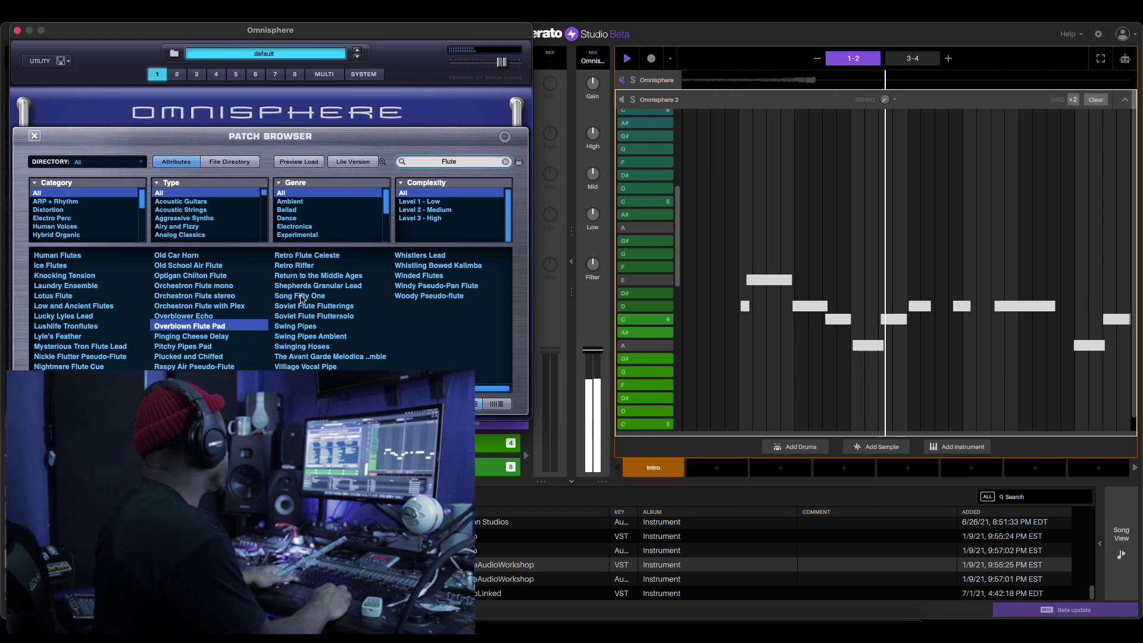
{"action": "left_click", "coordinate": [303, 297]}
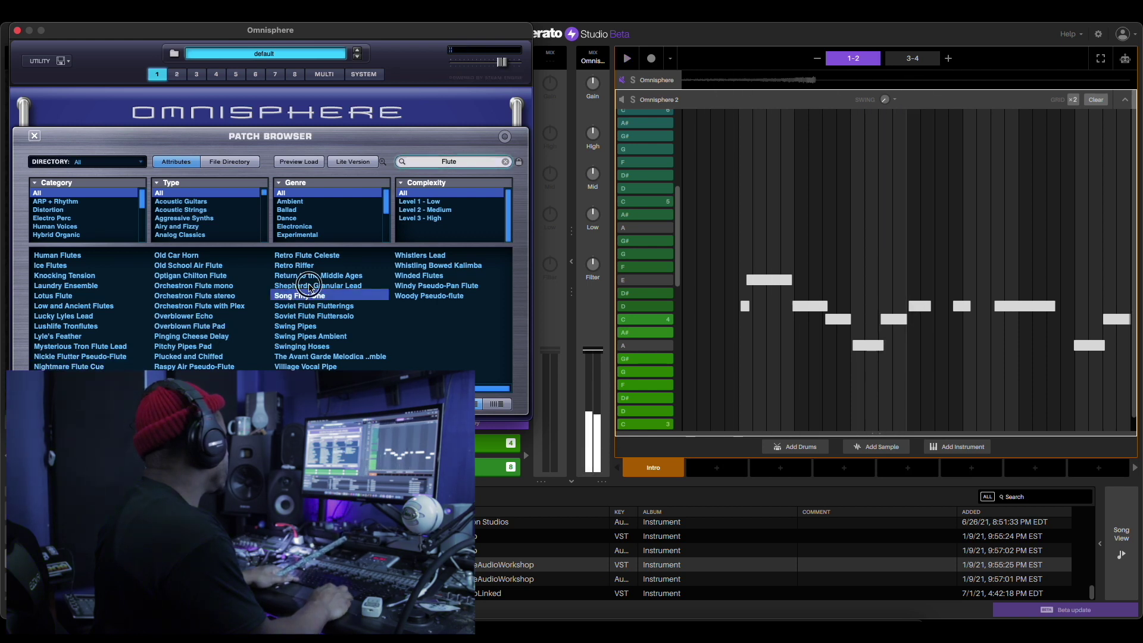
{"action": "left_click", "coordinate": [308, 286]}
{"action": "key", "text": "space"}
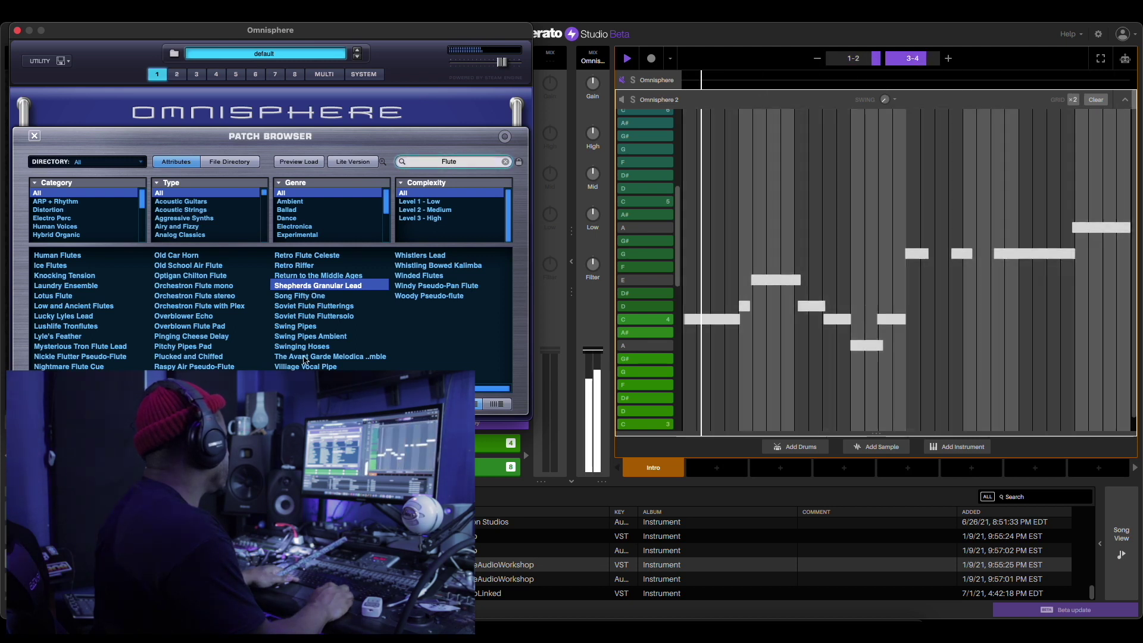
- With the Omnisphere chords unmuted and the volume of Omnisphere 2 lowered, load the Windy Pseudo-Pan Flute patch for the melody
{"action": "left_click", "coordinate": [624, 82]}
{"action": "key", "text": "space"}
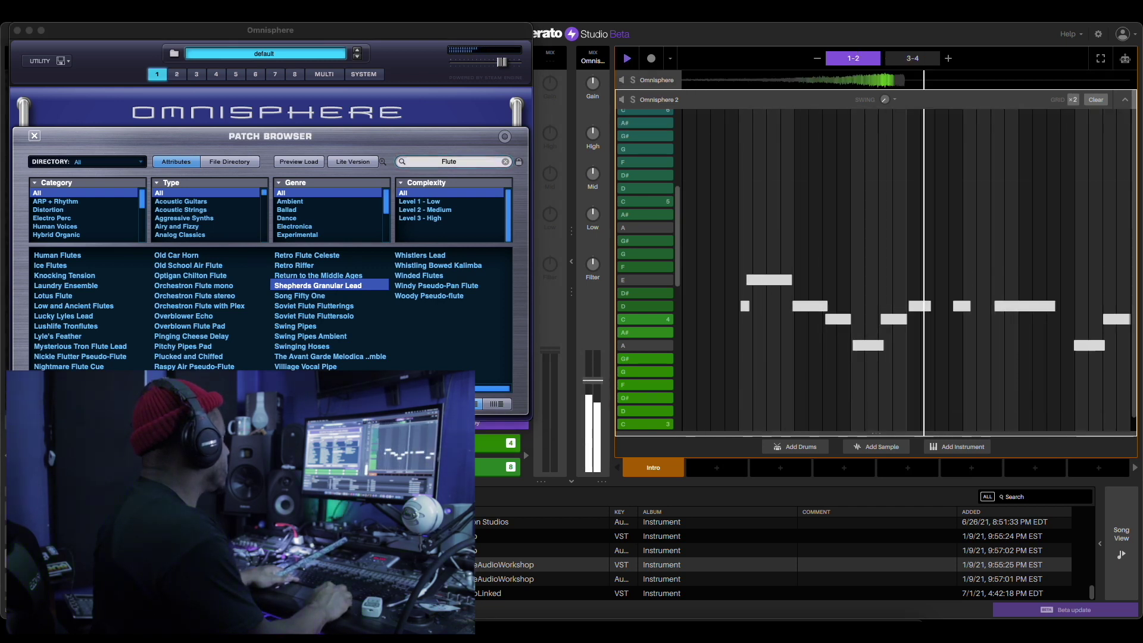
{"action": "left_click", "coordinate": [456, 296]}
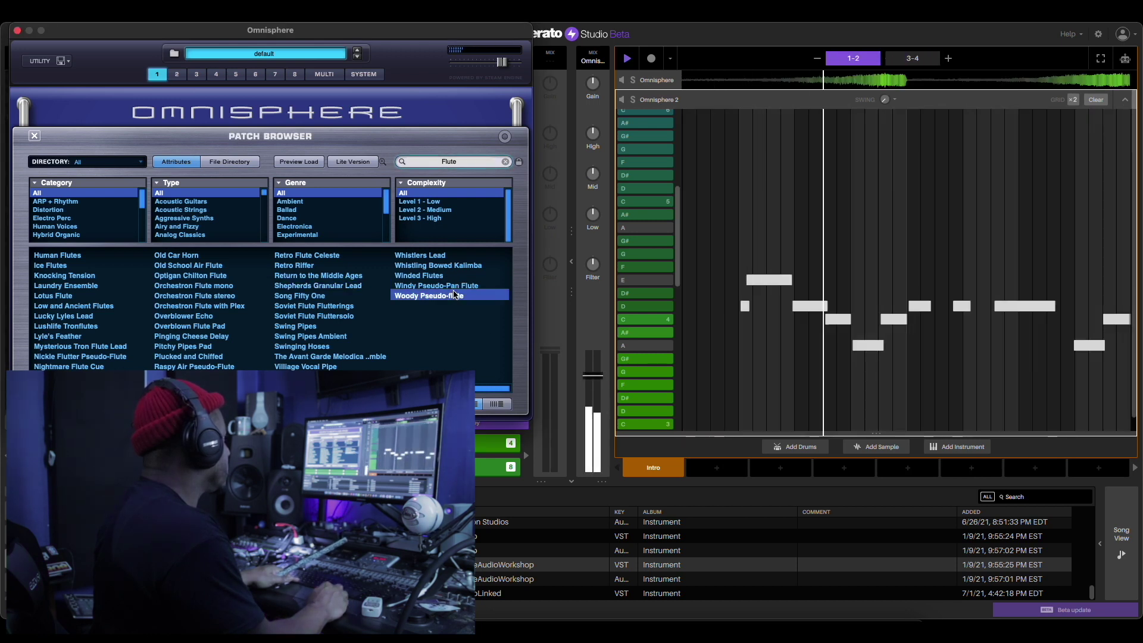
{"action": "left_click", "coordinate": [454, 288]}
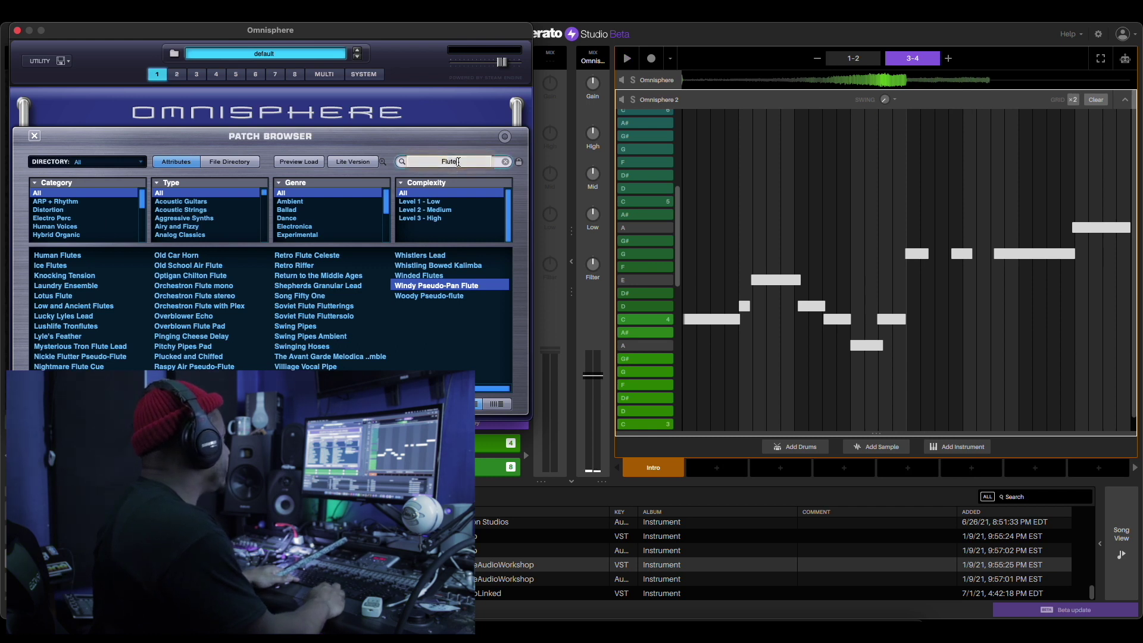
- Replace the current patch browser search with "guitar" to find a guitar sound for the Omnisphere 2 melody
{"action": "key", "text": "BackSpace"}
{"action": "key", "text": "BackSpace"}
{"action": "key", "text": "BackSpace"}
{"action": "key", "text": "BackSpace"}
{"action": "key", "text": "BackSpace"}
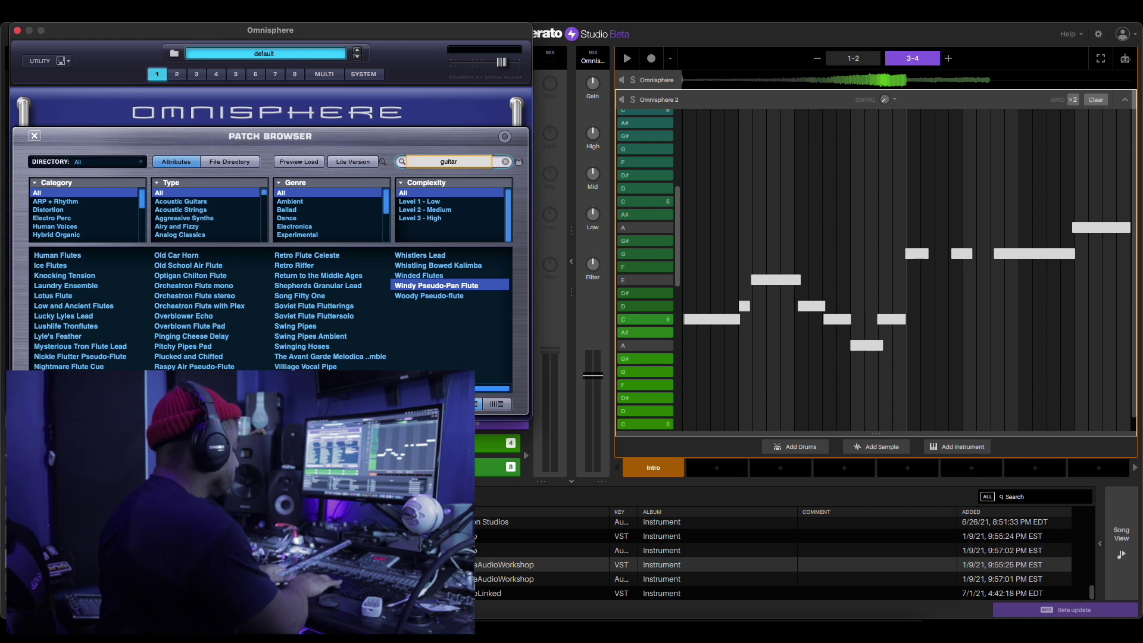
{"action": "key", "text": "Return"}
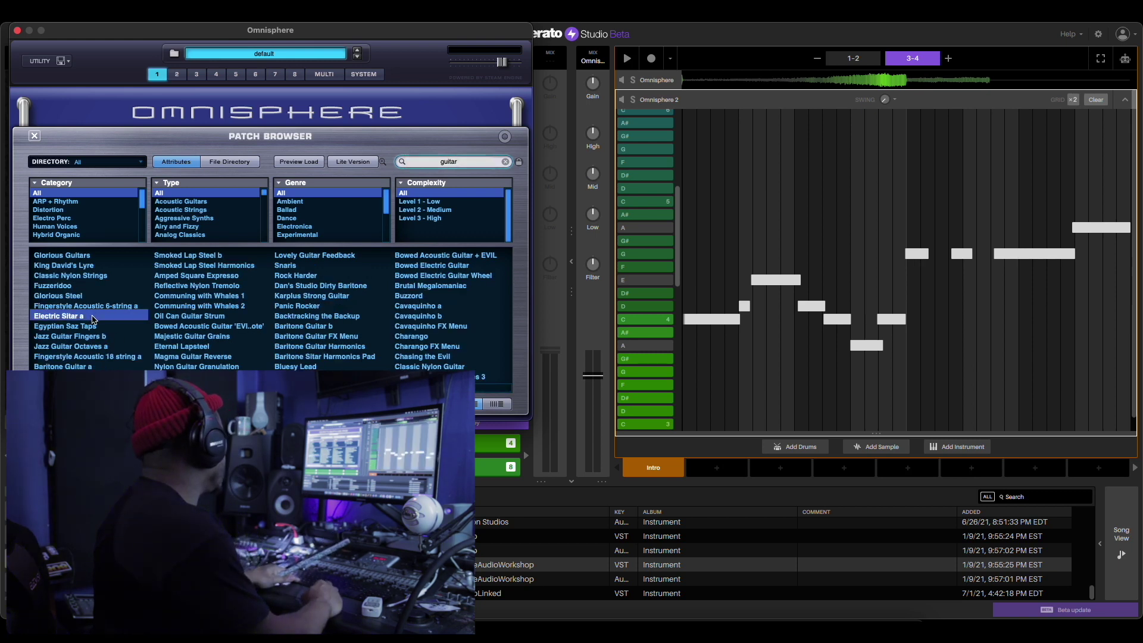
- Audition the Strat Muted and Washing the Guitar 2 patches on the melody and load Washing the Guitar 1
{"action": "scroll", "coordinate": [216, 365], "scroll_direction": "down", "scroll_amount": 10}
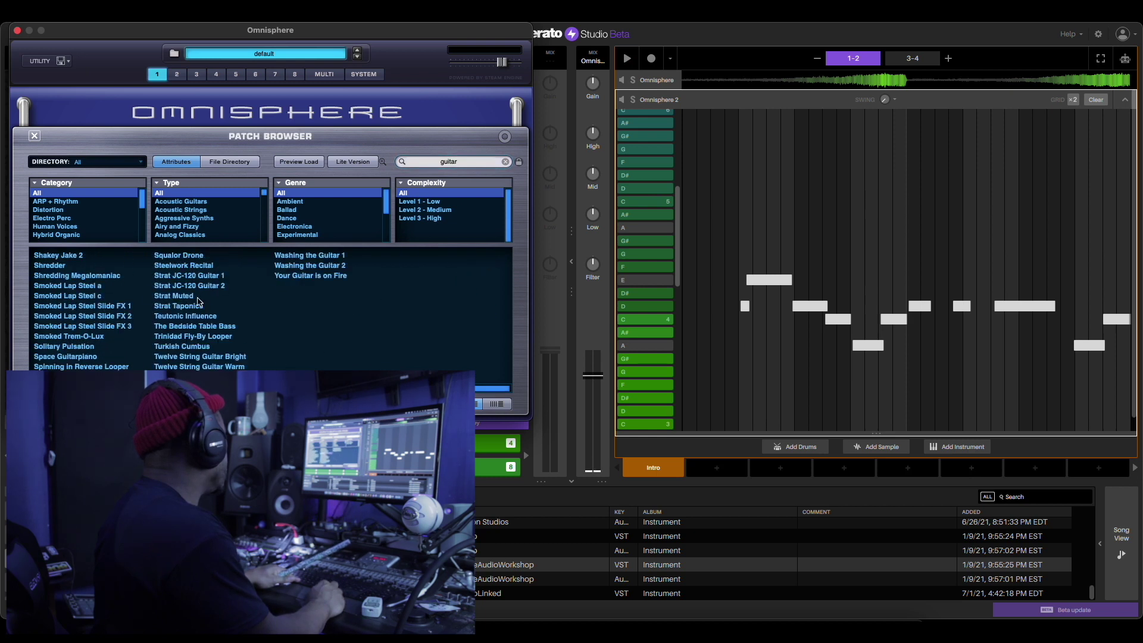
{"action": "left_click", "coordinate": [197, 295]}
{"action": "left_click", "coordinate": [330, 265]}
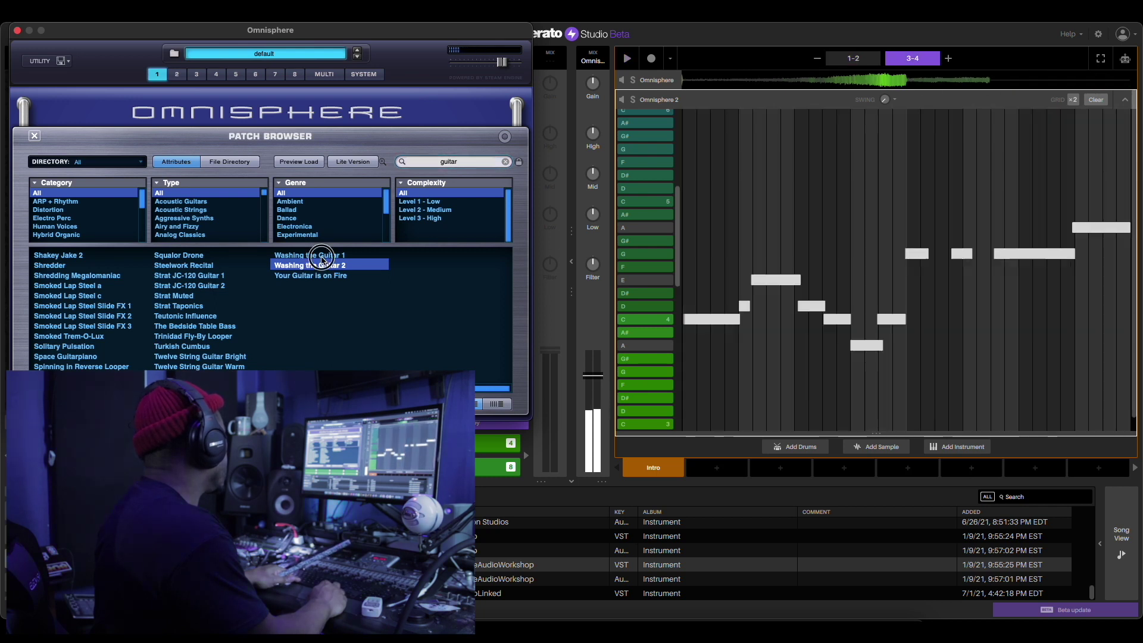
{"action": "left_click", "coordinate": [322, 257]}
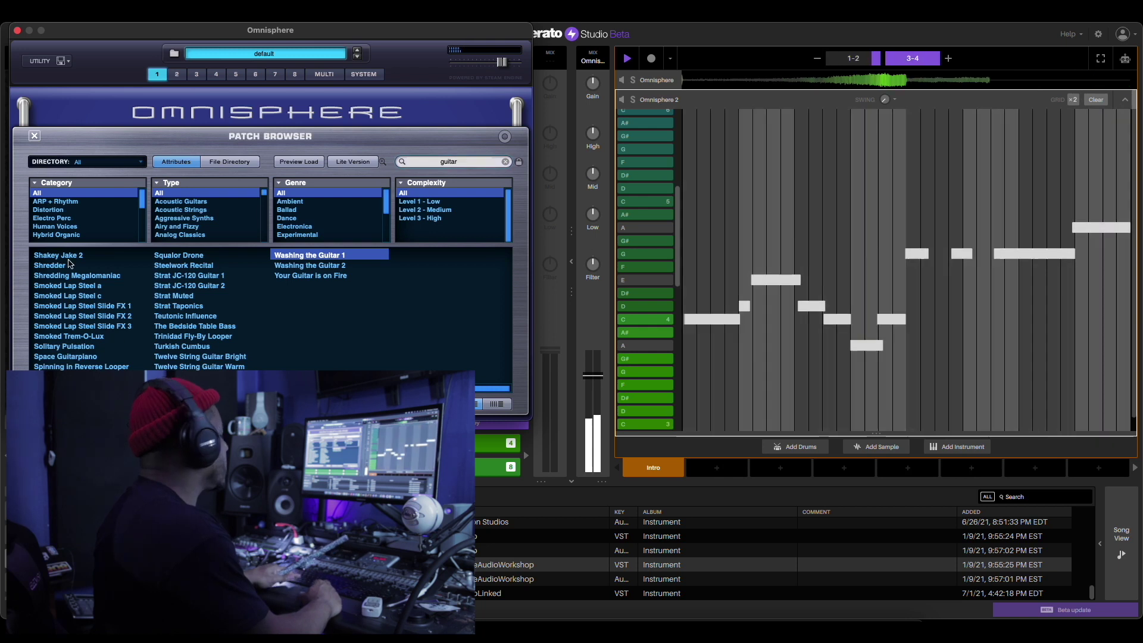
{"action": "key", "text": "space"}
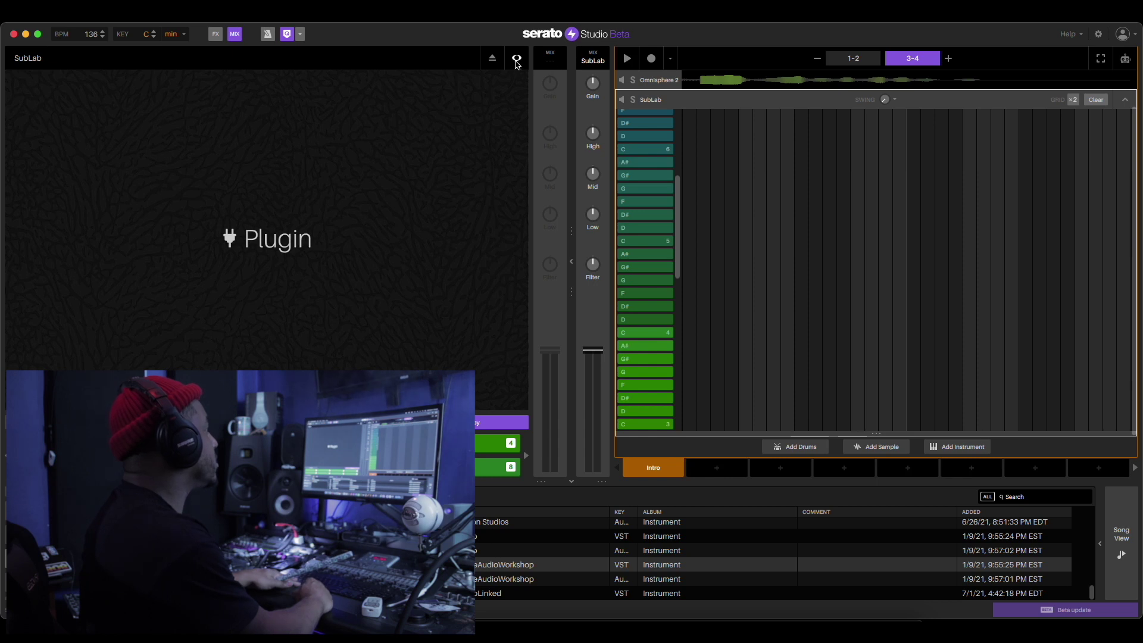
- Open the SubLab plugin and audition the 808 Nascar, 808 Oxy, 808 Signature 1, 808 Signature 2 and 808 Top Off presets against the loop
{"action": "left_click", "coordinate": [516, 61]}
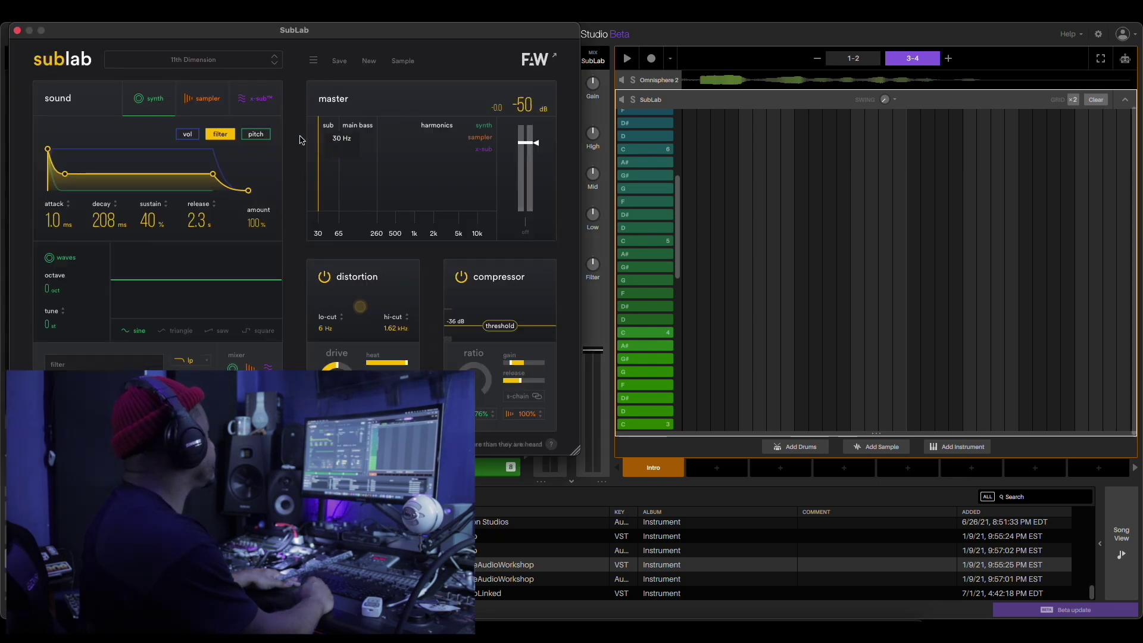
{"action": "left_click", "coordinate": [202, 60]}
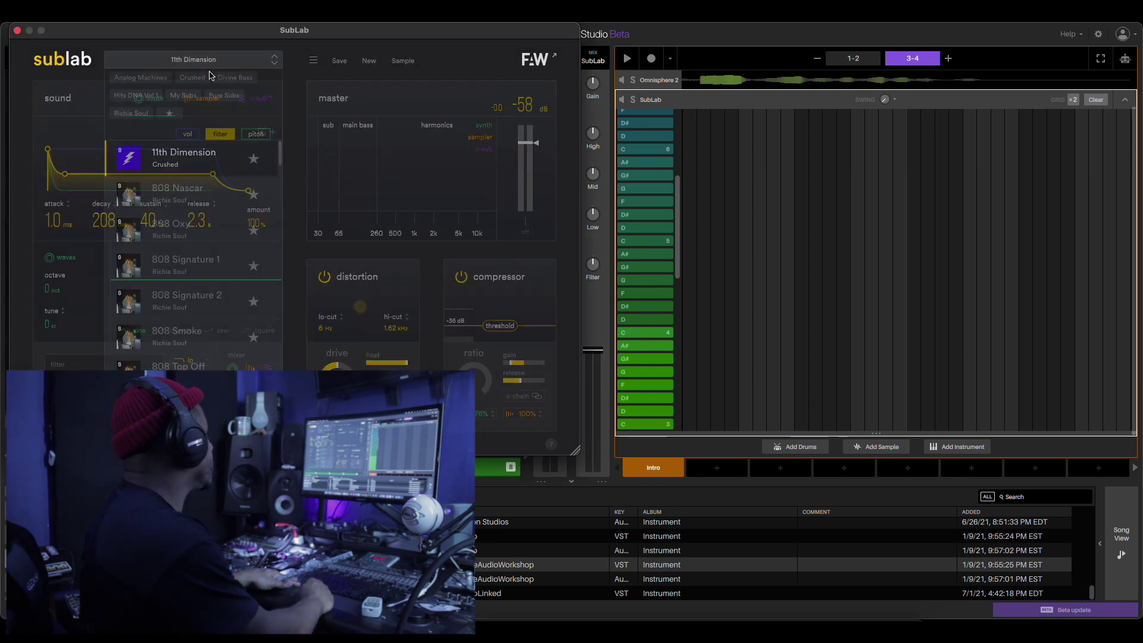
{"action": "left_click", "coordinate": [204, 204]}
{"action": "key", "text": "space"}
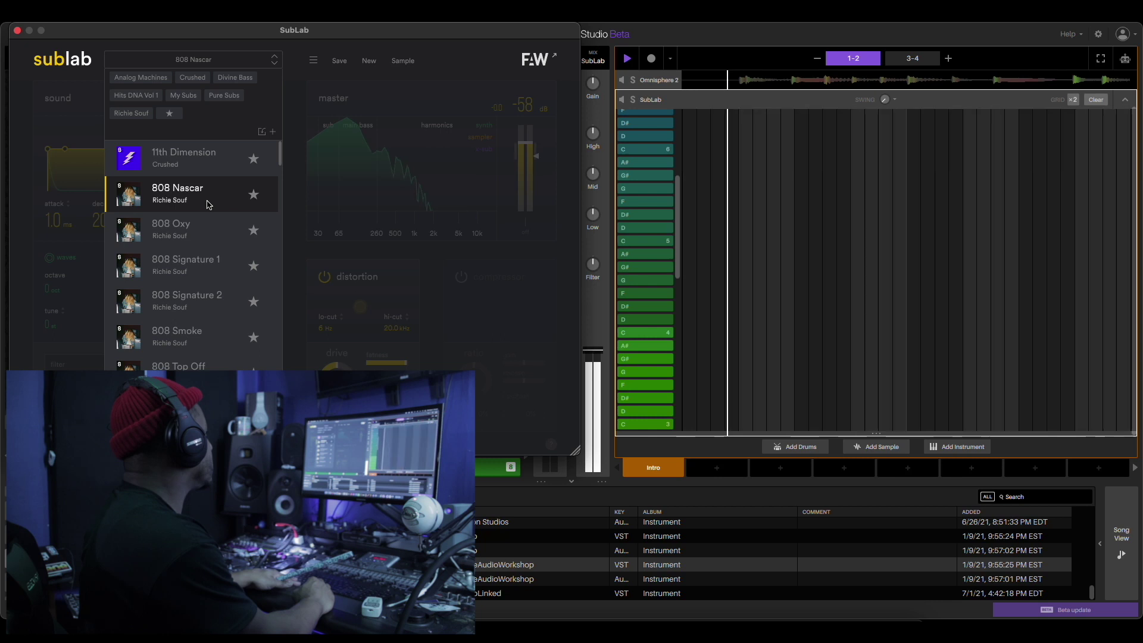
{"action": "left_click", "coordinate": [201, 223]}
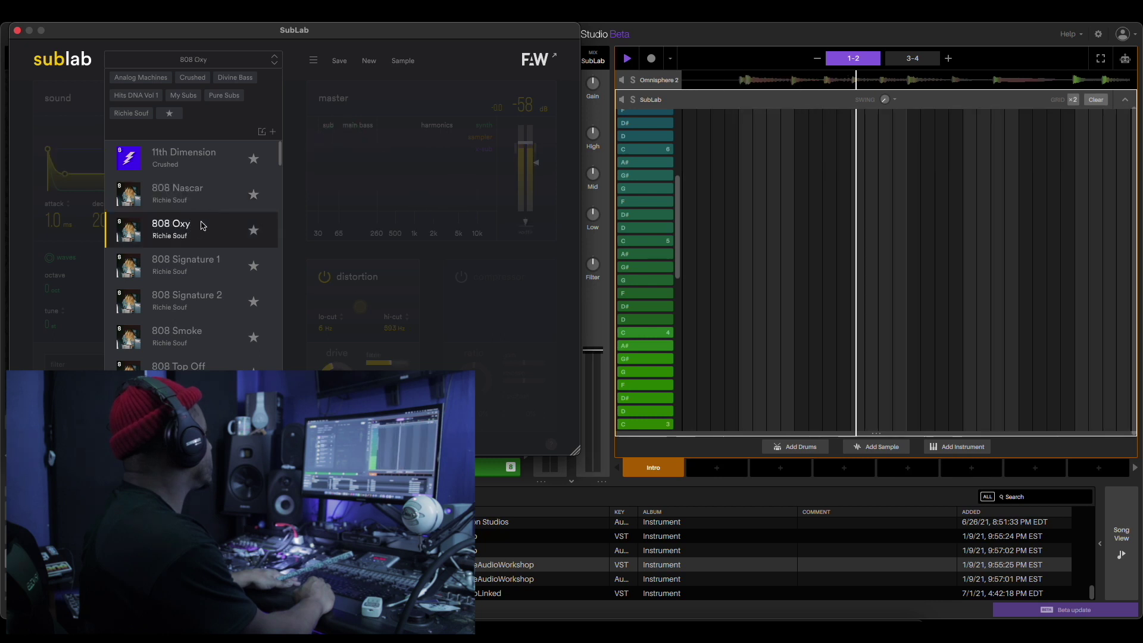
{"action": "left_click", "coordinate": [194, 266]}
{"action": "left_click", "coordinate": [161, 304]}
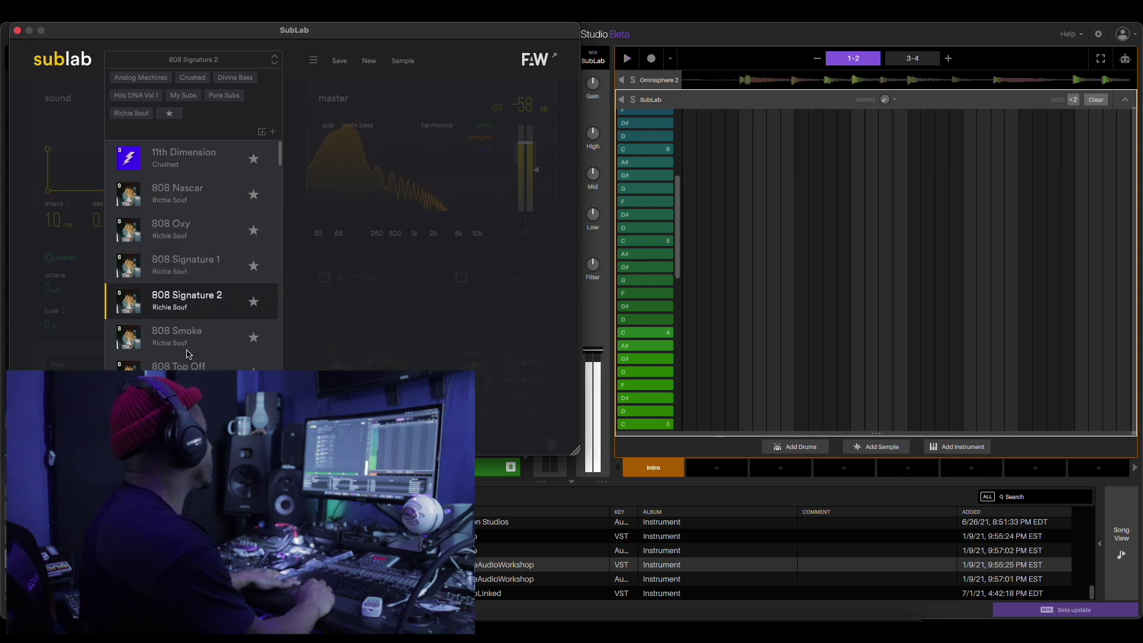
{"action": "left_click", "coordinate": [214, 356]}
{"action": "key", "text": "space"}
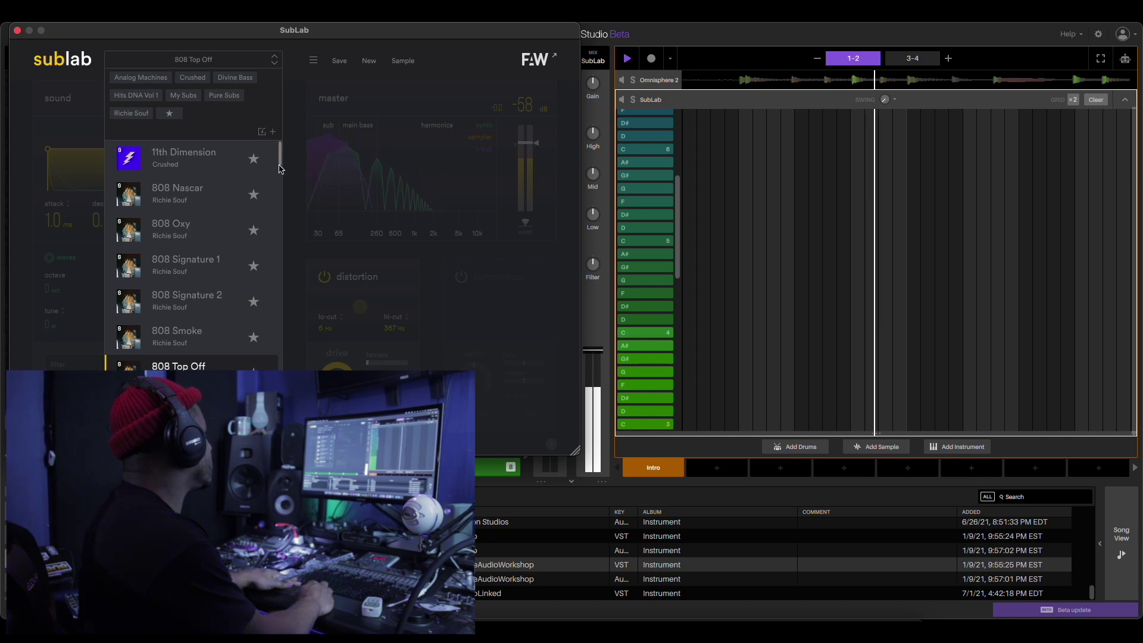
- Audition the Bank Account, Cheeky 808, Classic Drive and Classy Bender presets on the bass
{"action": "left_click_drag", "start_coordinate": [280, 171], "coordinate": [276, 188]}
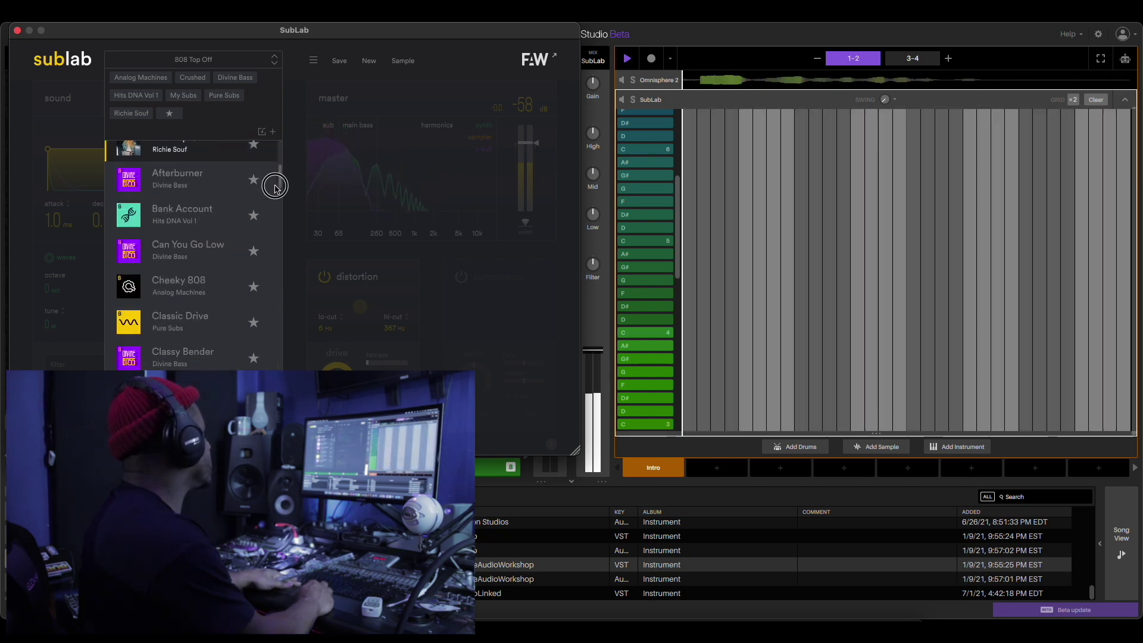
{"action": "left_click", "coordinate": [186, 218]}
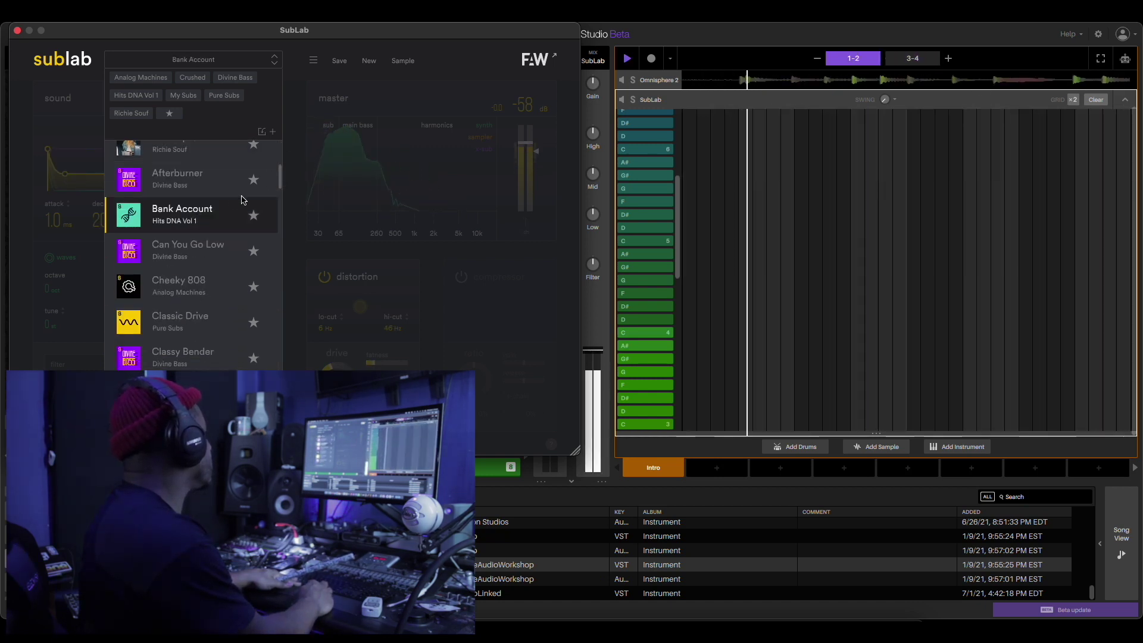
{"action": "left_click", "coordinate": [189, 285]}
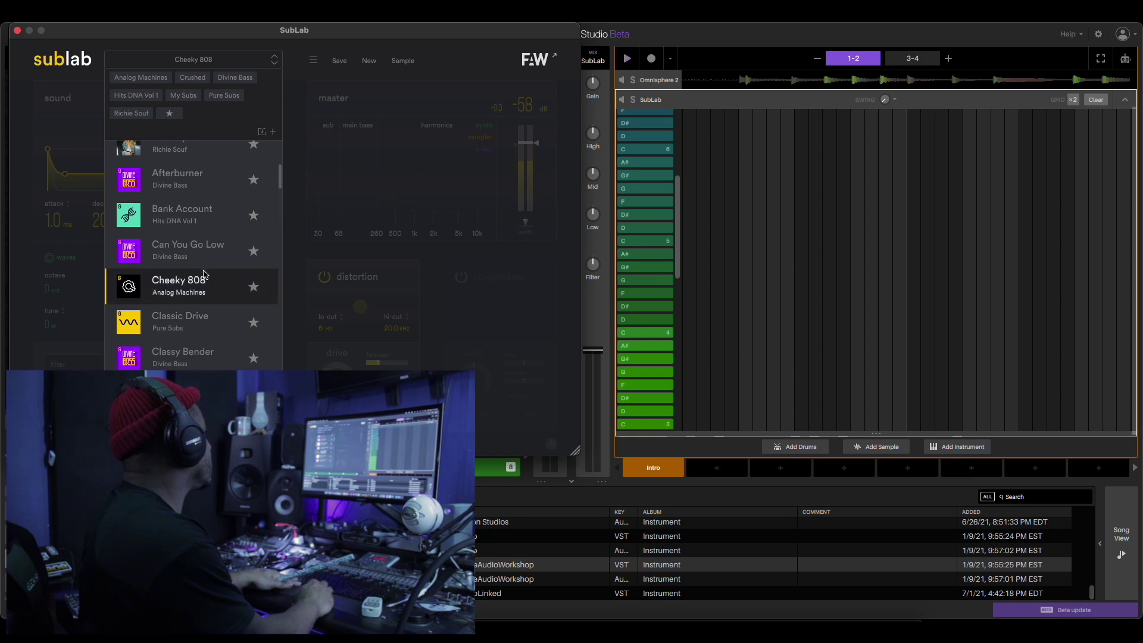
{"action": "left_click", "coordinate": [194, 323]}
{"action": "left_click", "coordinate": [197, 347]}
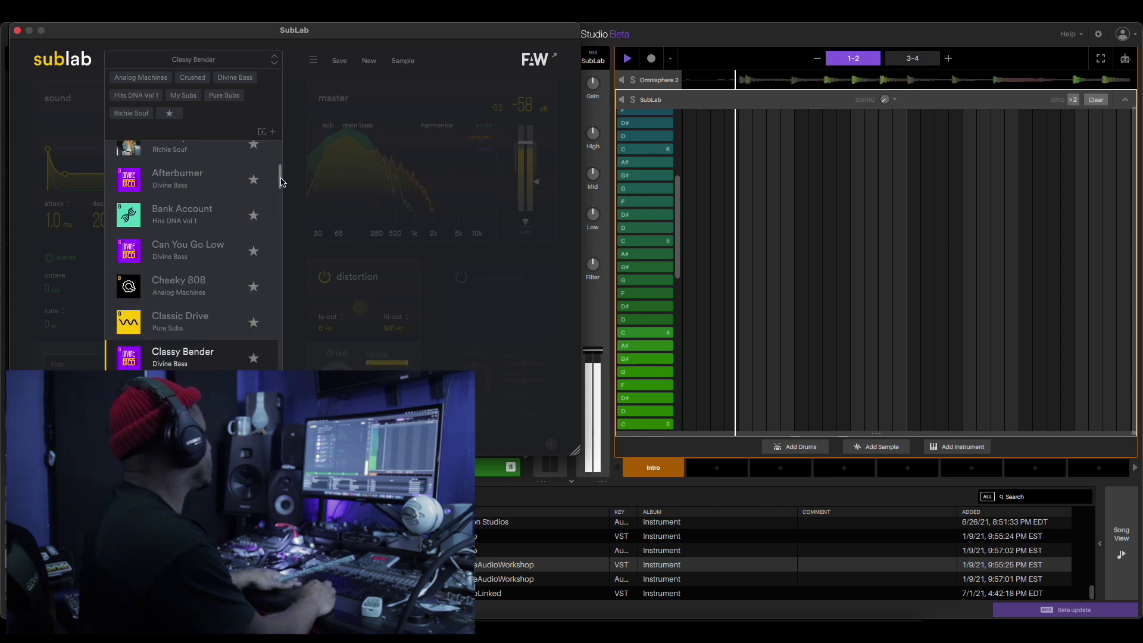
- Compare 808 Top Off with 808 Smoke, load 808 Top Off for the bass and close the SubLab window
{"action": "scroll", "coordinate": [281, 179], "scroll_direction": "up", "scroll_amount": 3}
{"action": "left_click", "coordinate": [203, 227]}
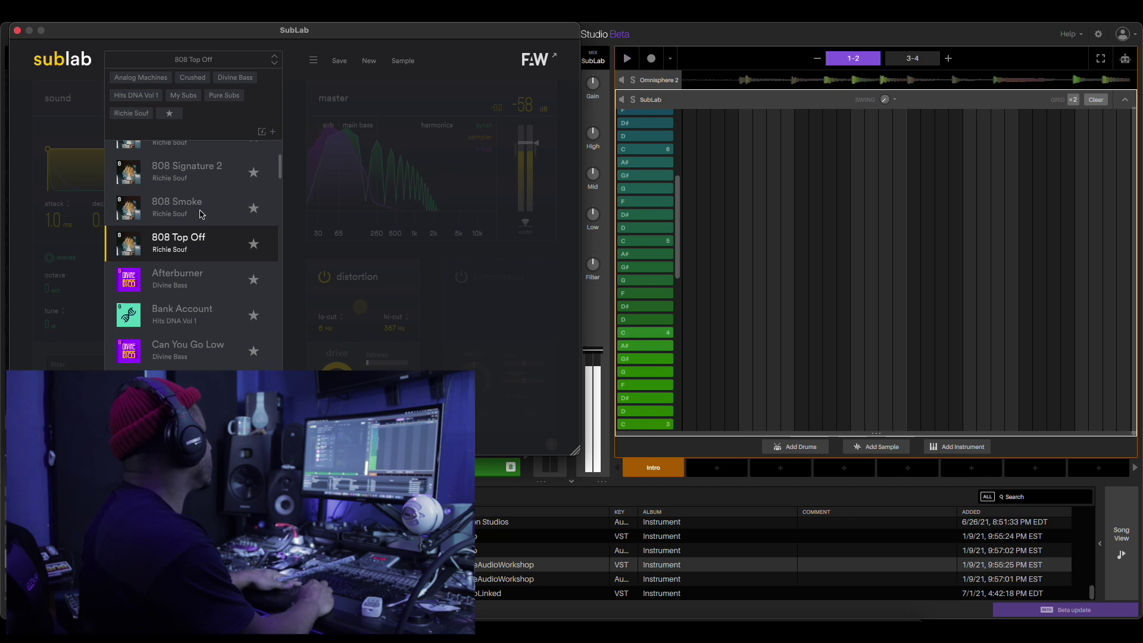
{"action": "left_click", "coordinate": [201, 215]}
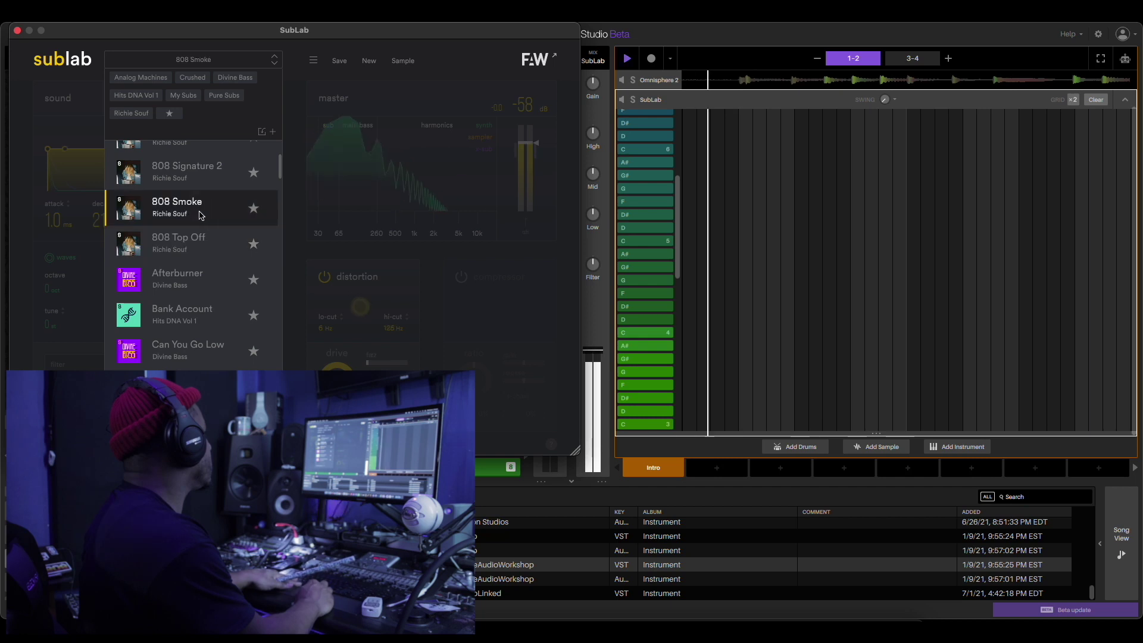
{"action": "left_click", "coordinate": [201, 247]}
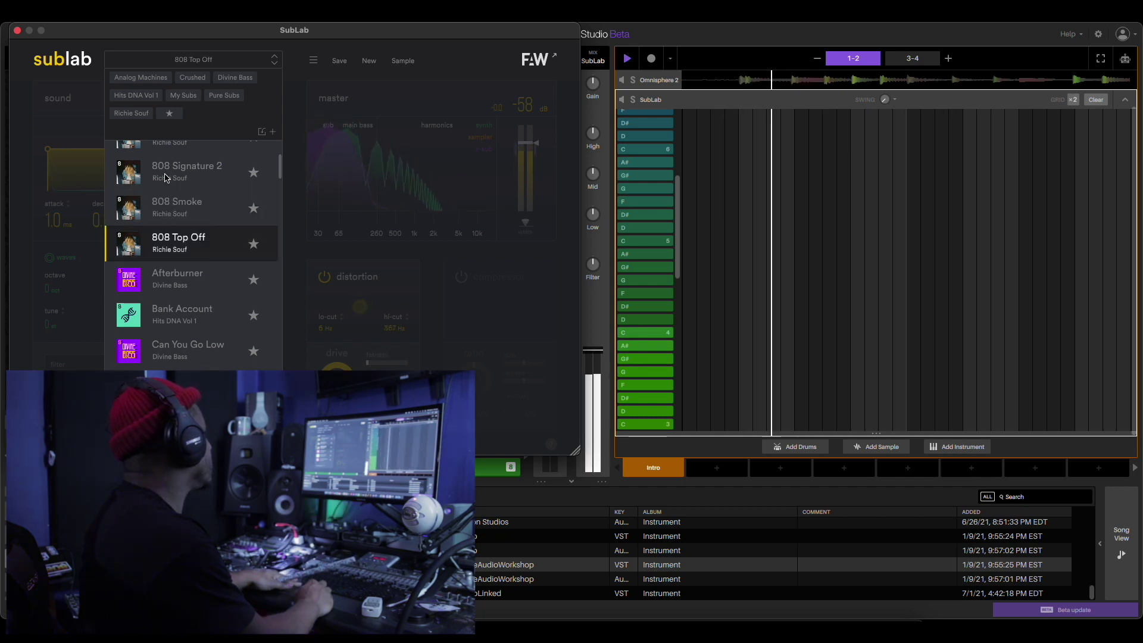
{"action": "key", "text": "super+w"}
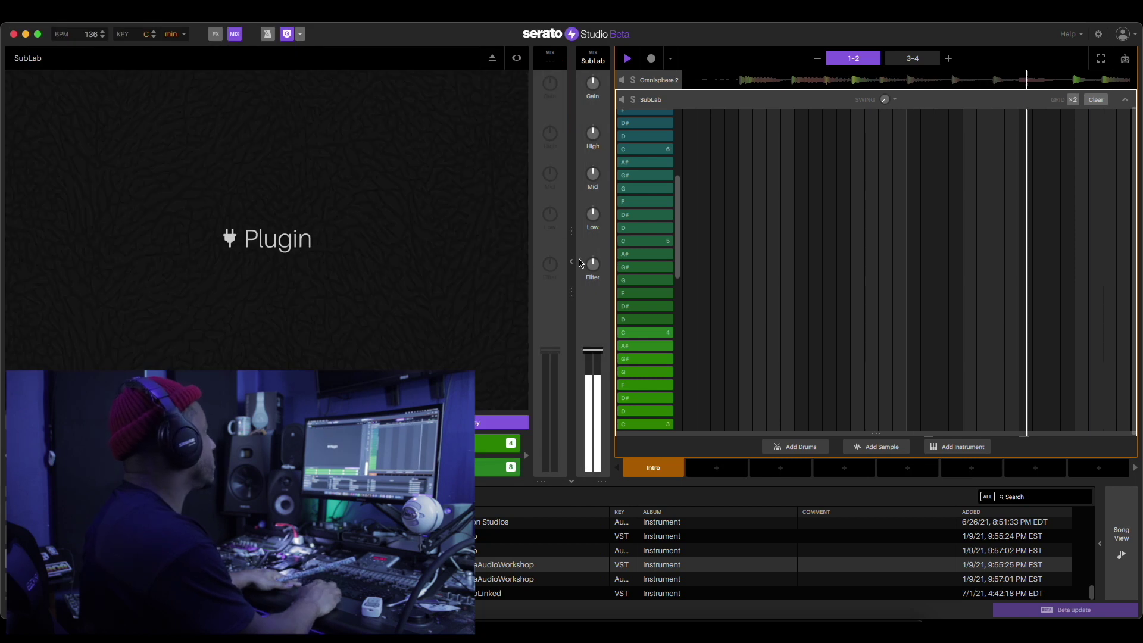
- Shorten the first SubLab bass note, the F in bar 1, to six grid steps and check it in playback
{"action": "left_click_drag", "start_coordinate": [678, 249], "coordinate": [678, 328]}
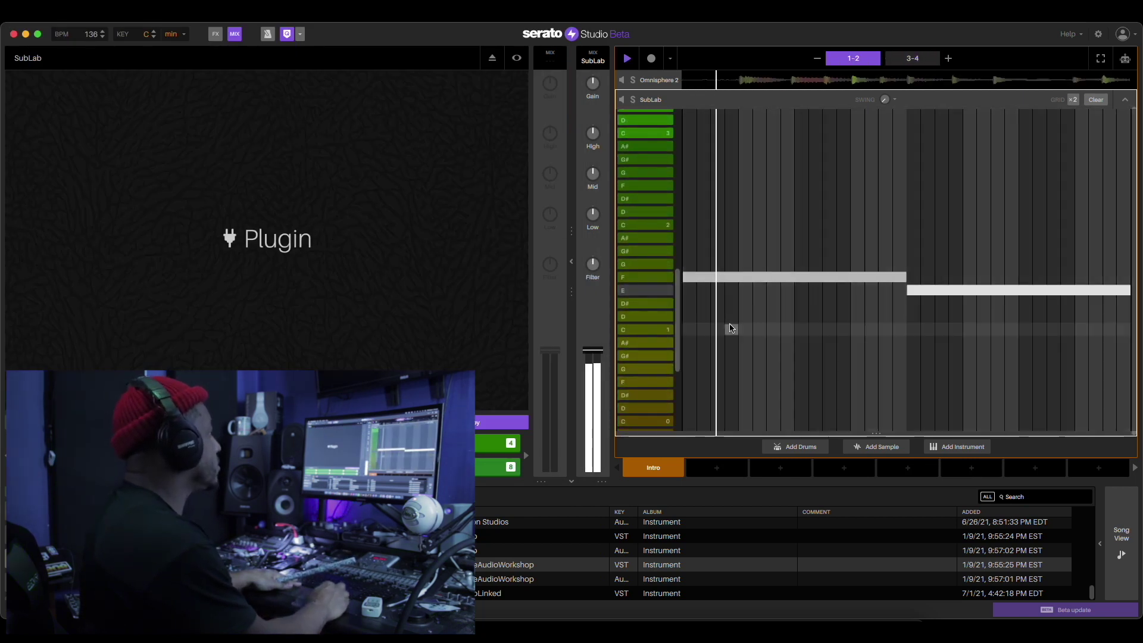
{"action": "key", "text": "space"}
{"action": "key", "text": "space"}
{"action": "left_click_drag", "start_coordinate": [903, 275], "coordinate": [891, 275]}
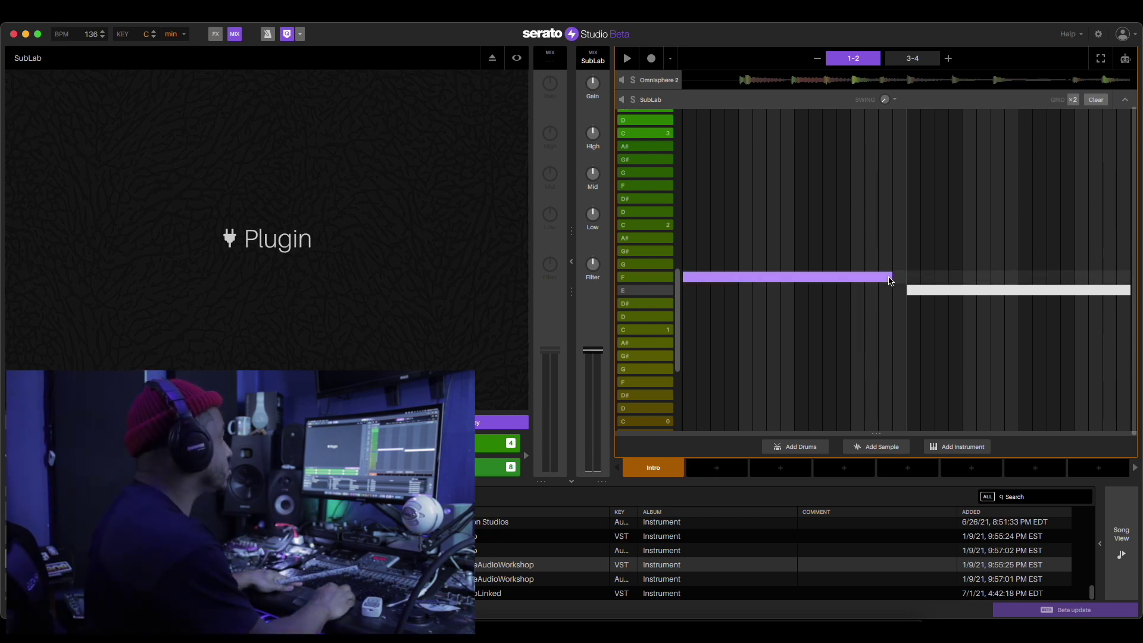
{"action": "left_click_drag", "start_coordinate": [891, 277], "coordinate": [877, 278]}
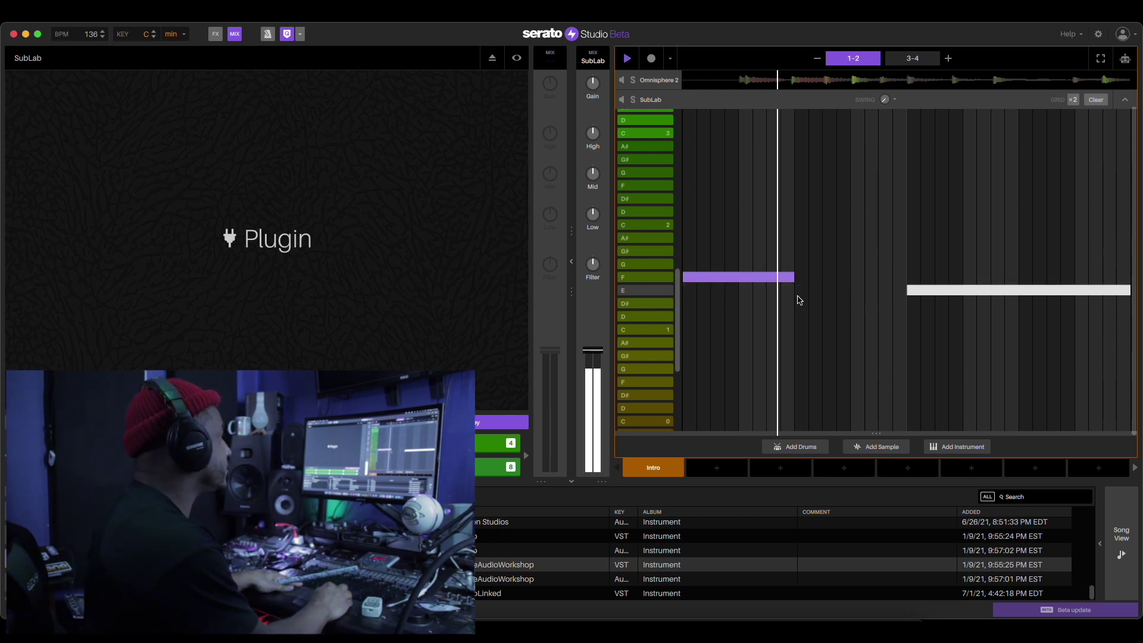
{"action": "key", "text": "space"}
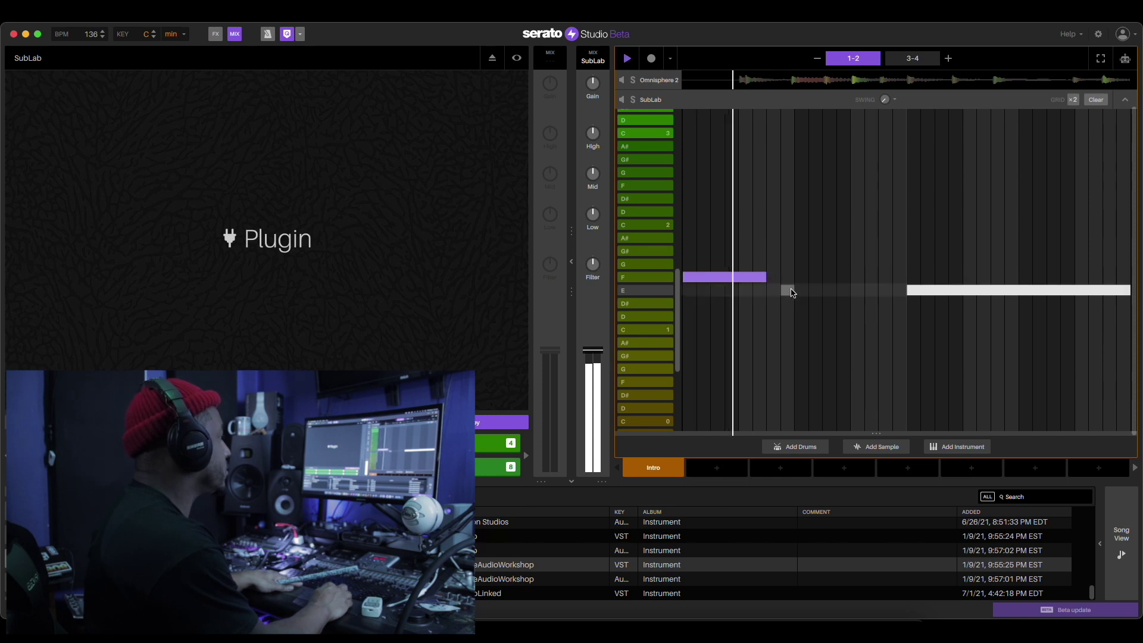
{"action": "key", "text": "space"}
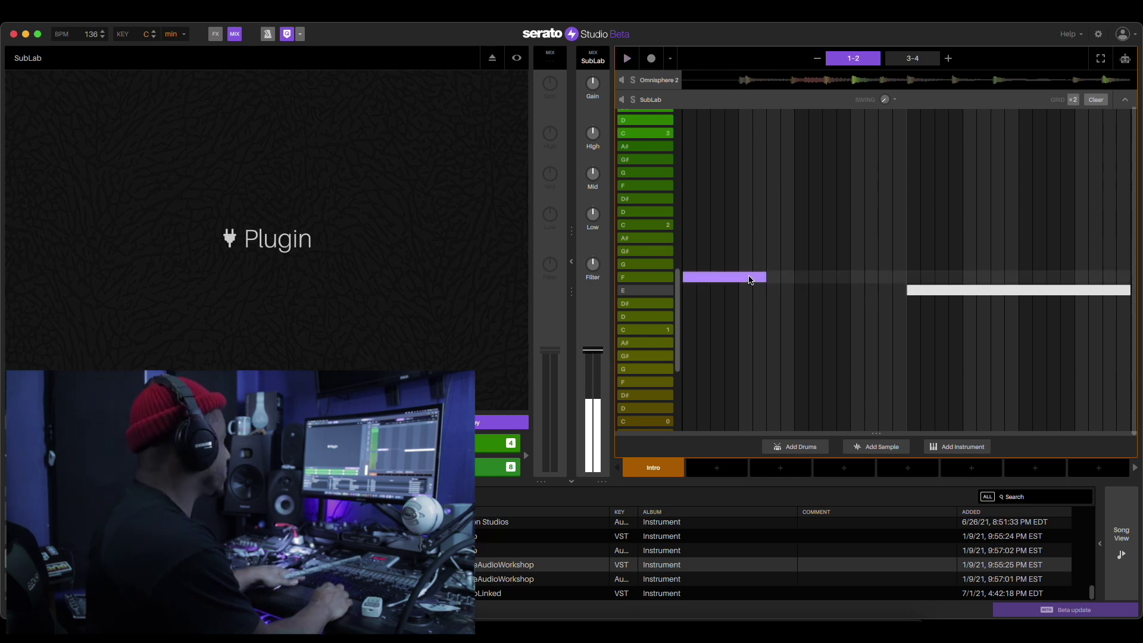
- Duplicate the shortened F note so that the copy starts directly after the original
{"action": "left_click_drag", "start_coordinate": [747, 279], "coordinate": [838, 282]}
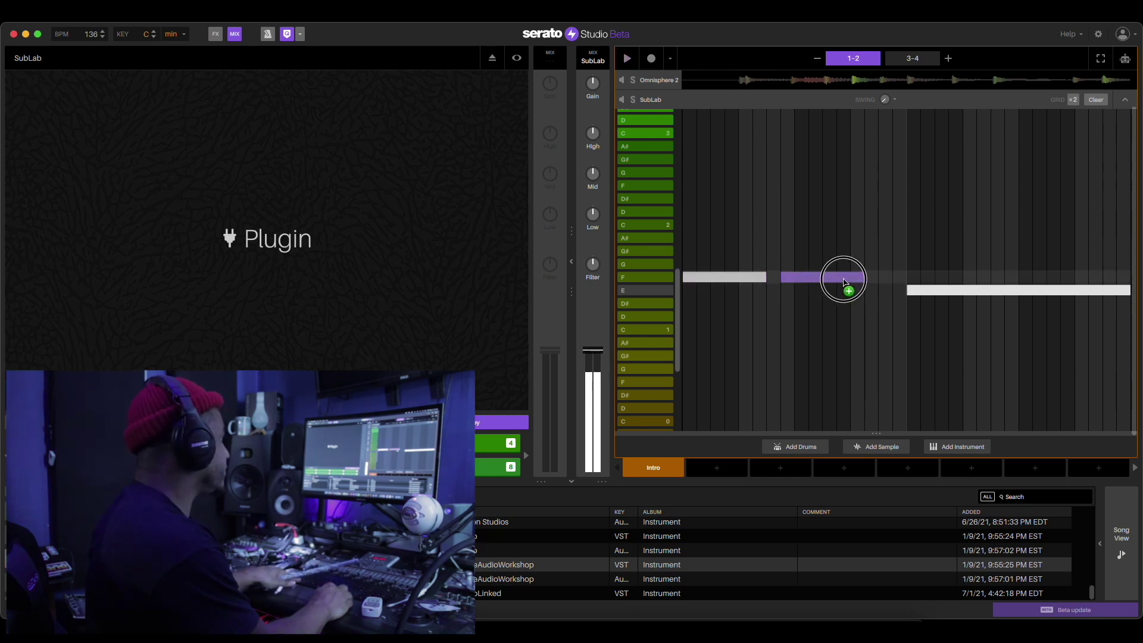
{"action": "key", "text": "space"}
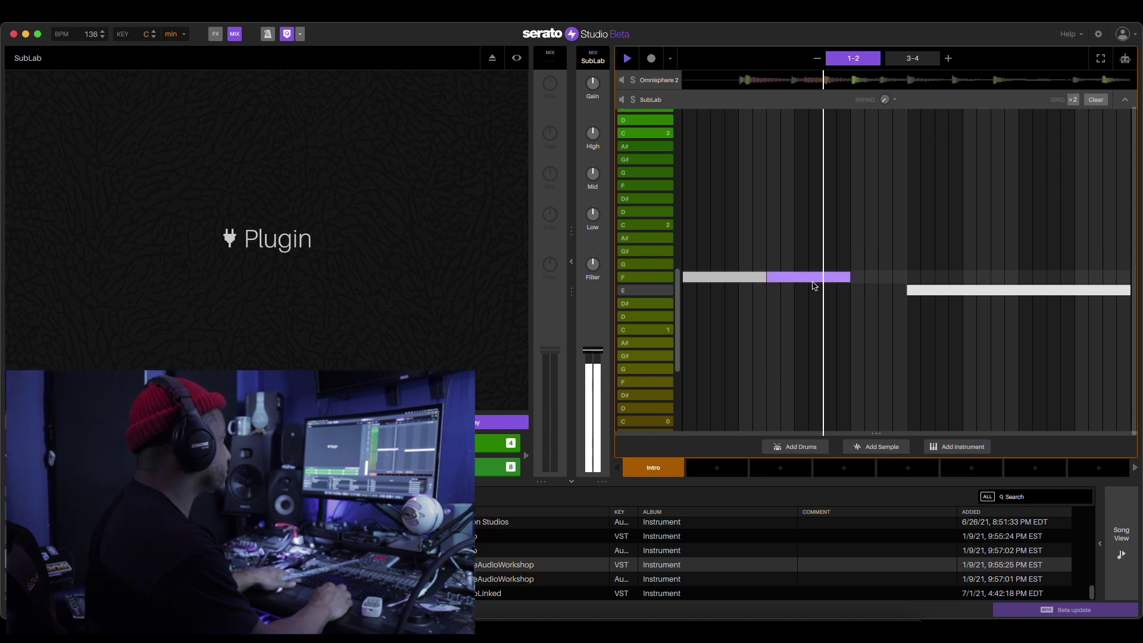
{"action": "key", "text": "space"}
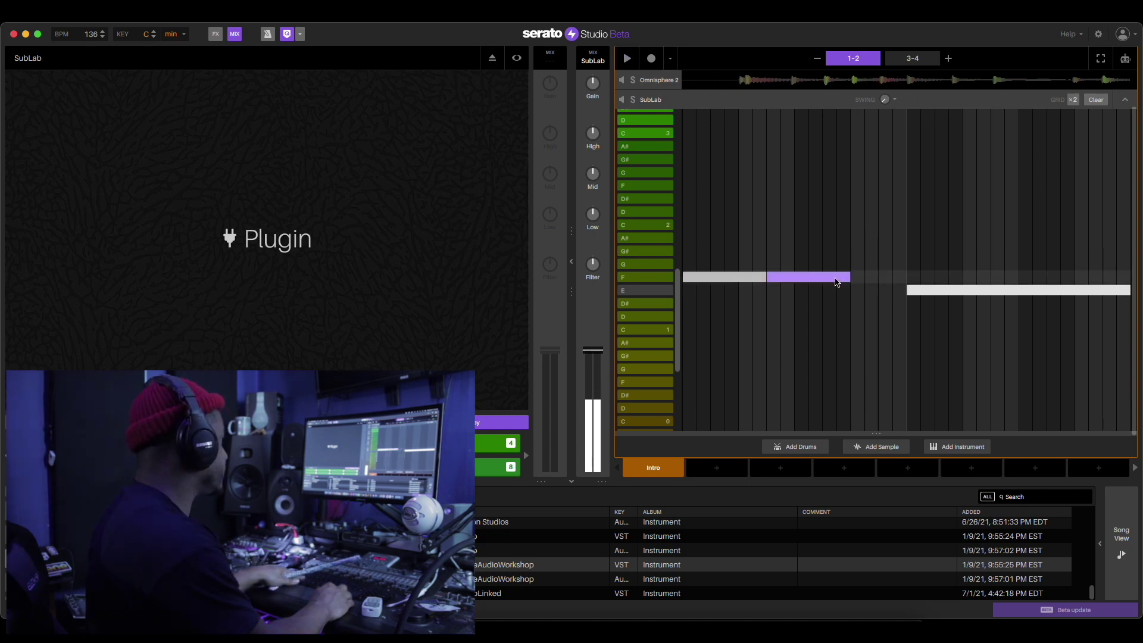
- Add another copy of the note right after the second F, raise it to C 2 and shorten it to four grid steps
{"action": "left_click_drag", "start_coordinate": [836, 281], "coordinate": [871, 233]}
{"action": "key", "text": "space"}
{"action": "key", "text": "space"}
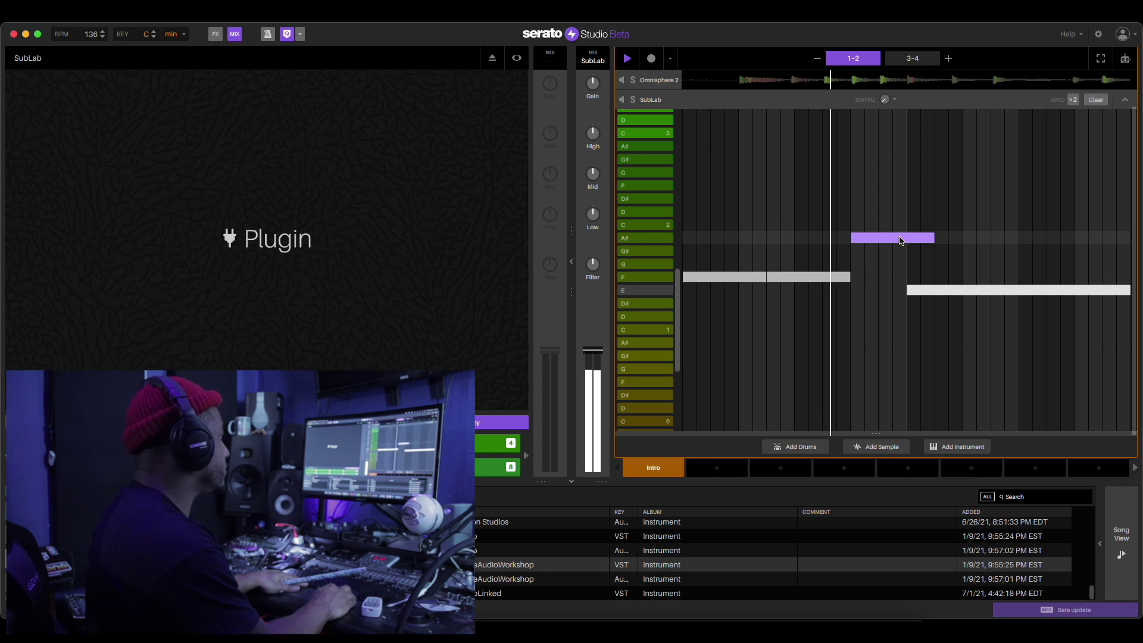
{"action": "mouse_move", "coordinate": [882, 241]}
{"action": "left_mouse_down"}
{"action": "mouse_move", "coordinate": [879, 214]}
{"action": "mouse_move", "coordinate": [878, 235]}
{"action": "left_mouse_up"}
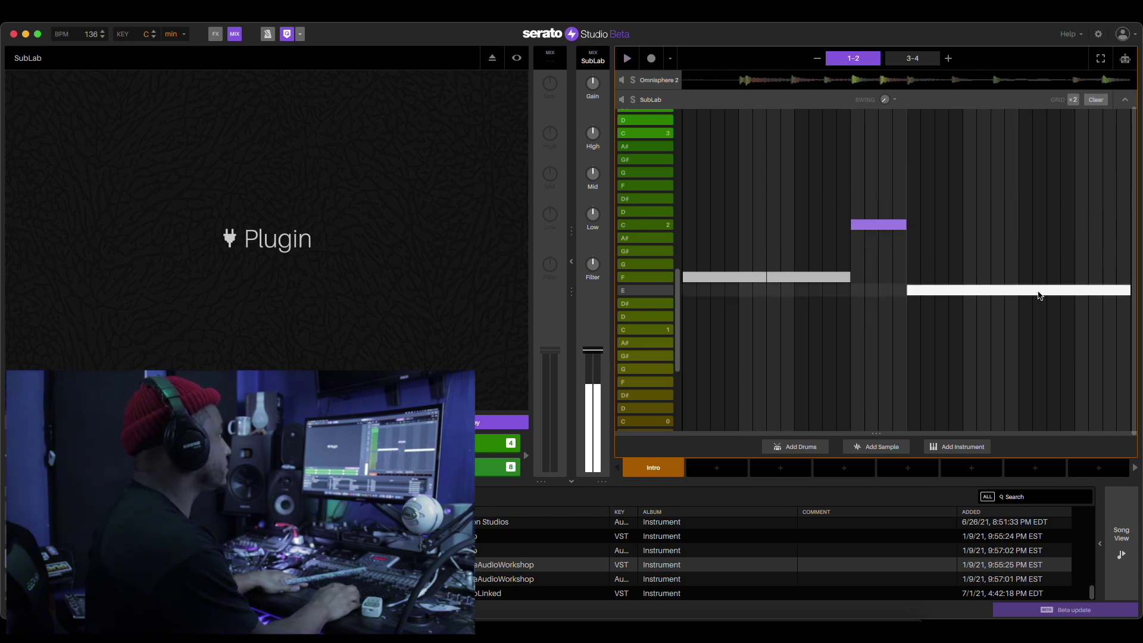
- With all four bars in view, shorten the E and D bass notes to six grid steps each and duplicate each directly after itself
{"action": "left_click", "coordinate": [570, 261]}
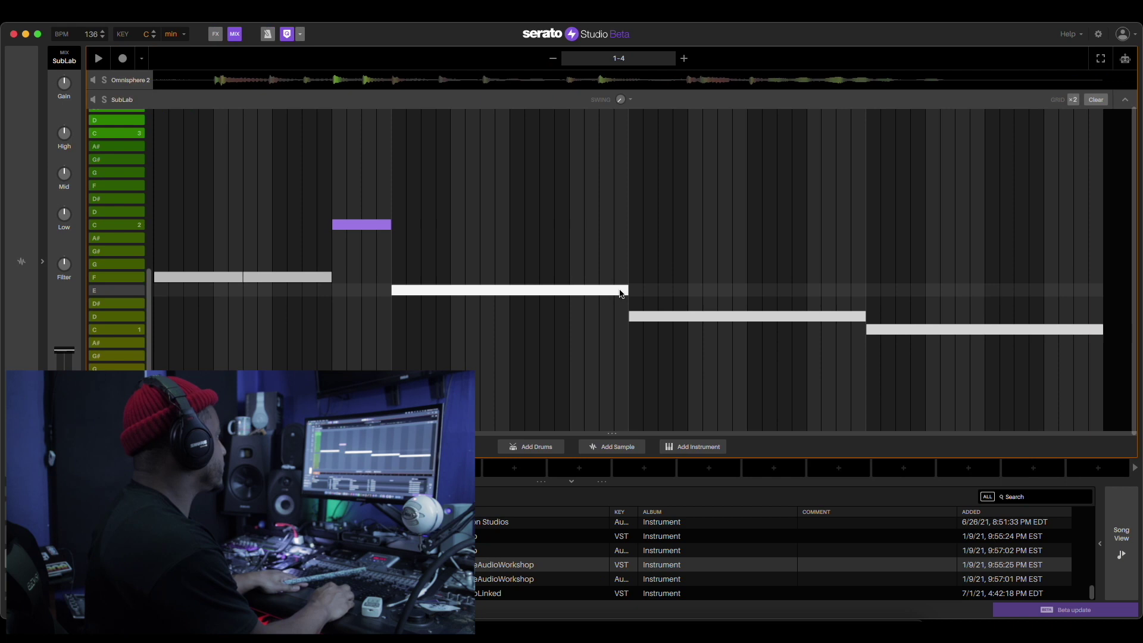
{"action": "left_click_drag", "start_coordinate": [627, 289], "coordinate": [519, 292]}
{"action": "key", "text": "space"}
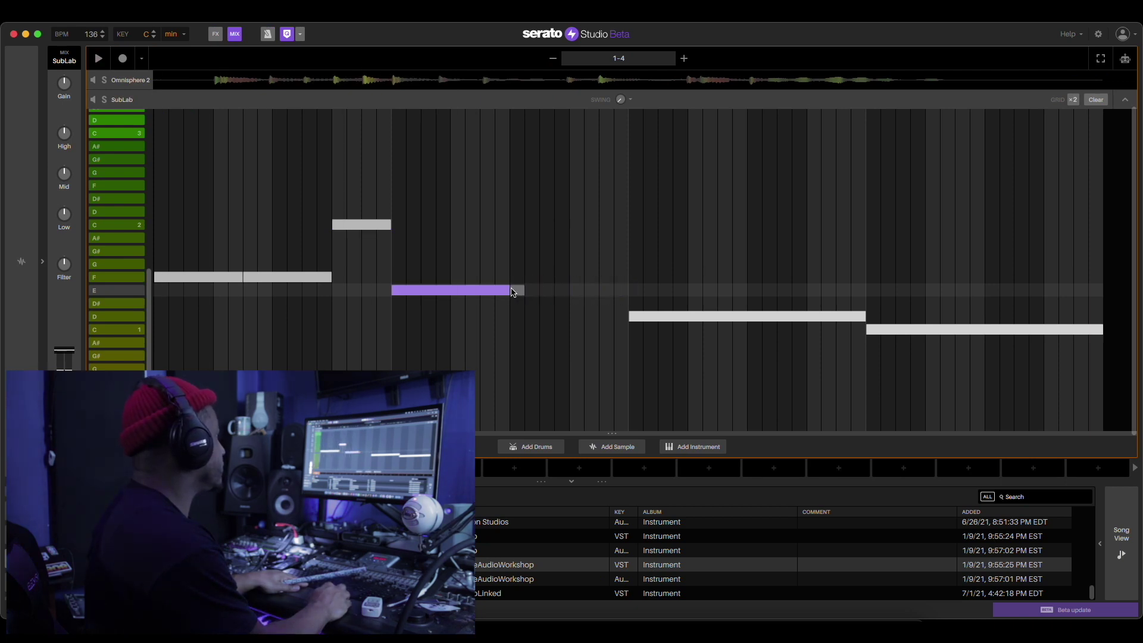
{"action": "left_click", "coordinate": [497, 290]}
{"action": "key", "text": "space"}
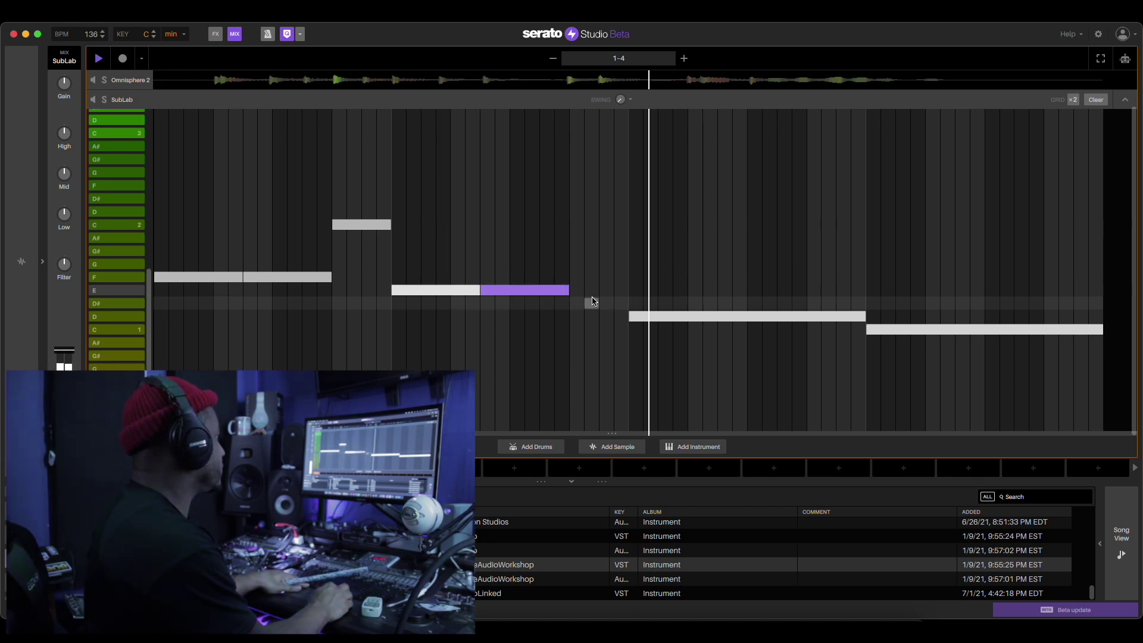
{"action": "left_click_drag", "start_coordinate": [864, 315], "coordinate": [762, 322]}
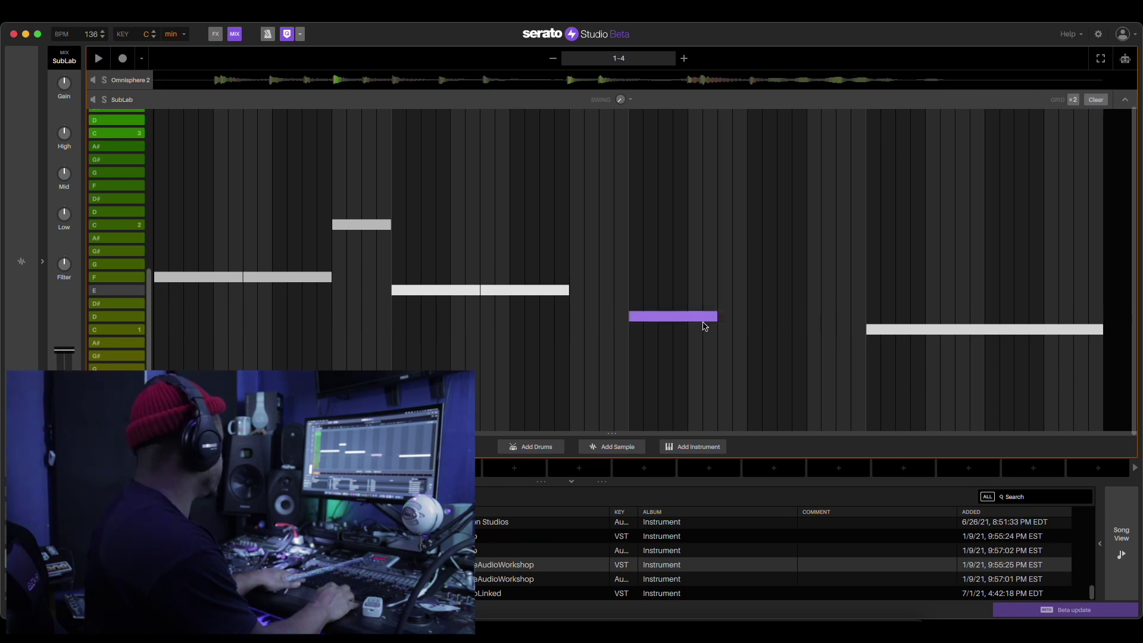
{"action": "key", "text": "super+d"}
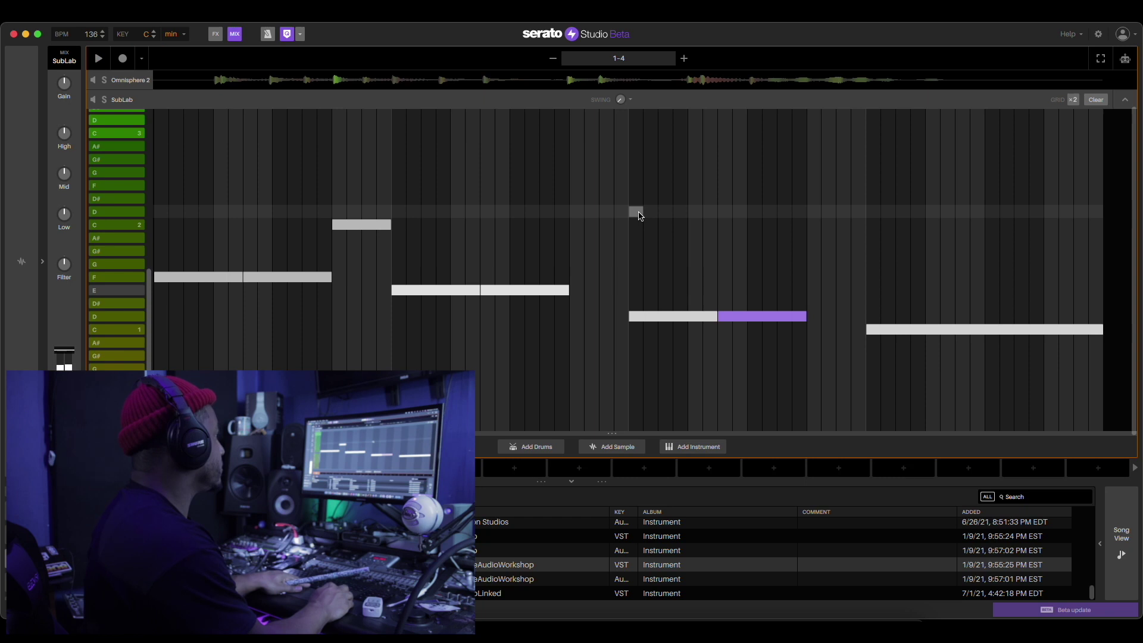
- Lower the SubLab bass line by an octave and rework bars 2 and 4 with an A# note and short G, G and D# notes
{"action": "key", "text": "space"}
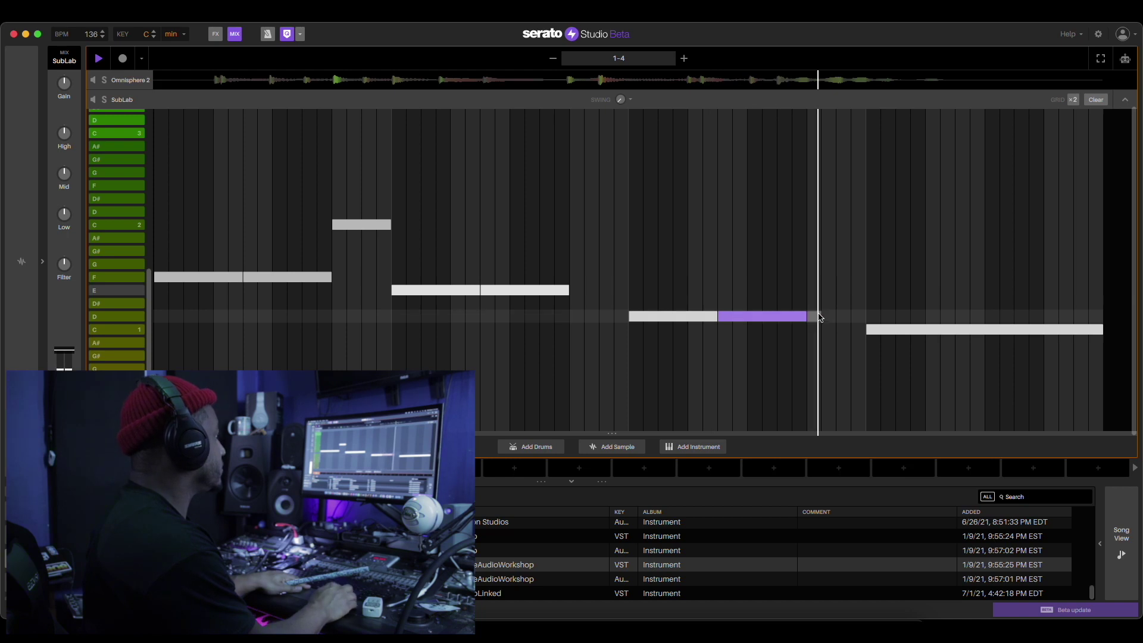
{"action": "key", "text": "space"}
{"action": "key", "text": "ctrl+z"}
{"action": "key", "text": "space"}
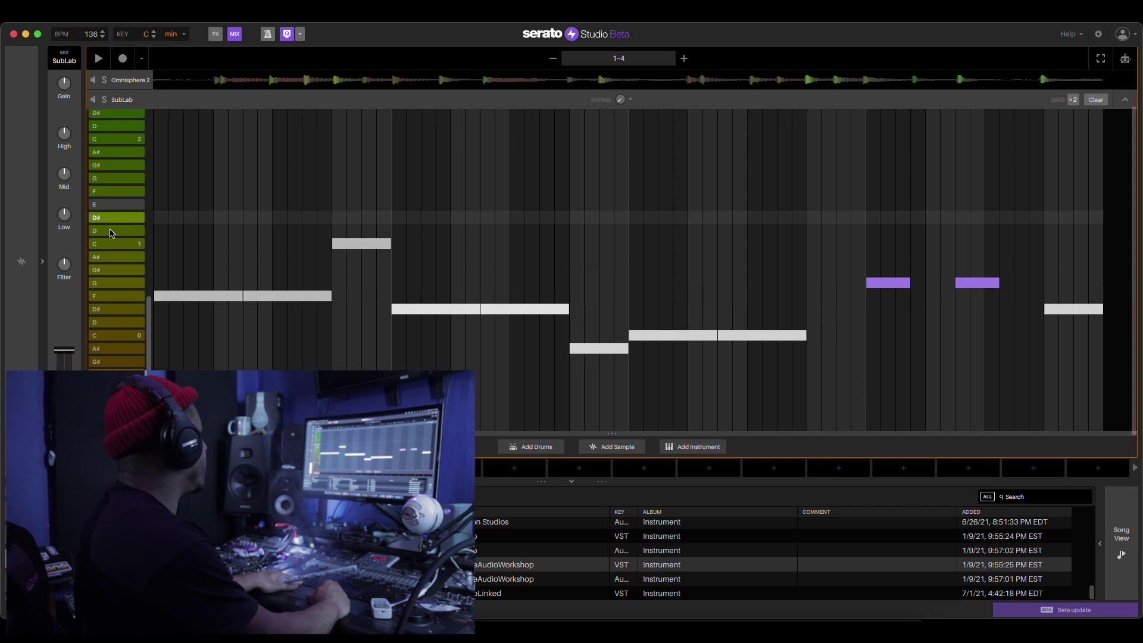
- Show the Deck 1 drum grid, fill the vybe809Hihat row with 1/8 notes and check the pattern in playback
{"action": "left_click", "coordinate": [42, 261]}
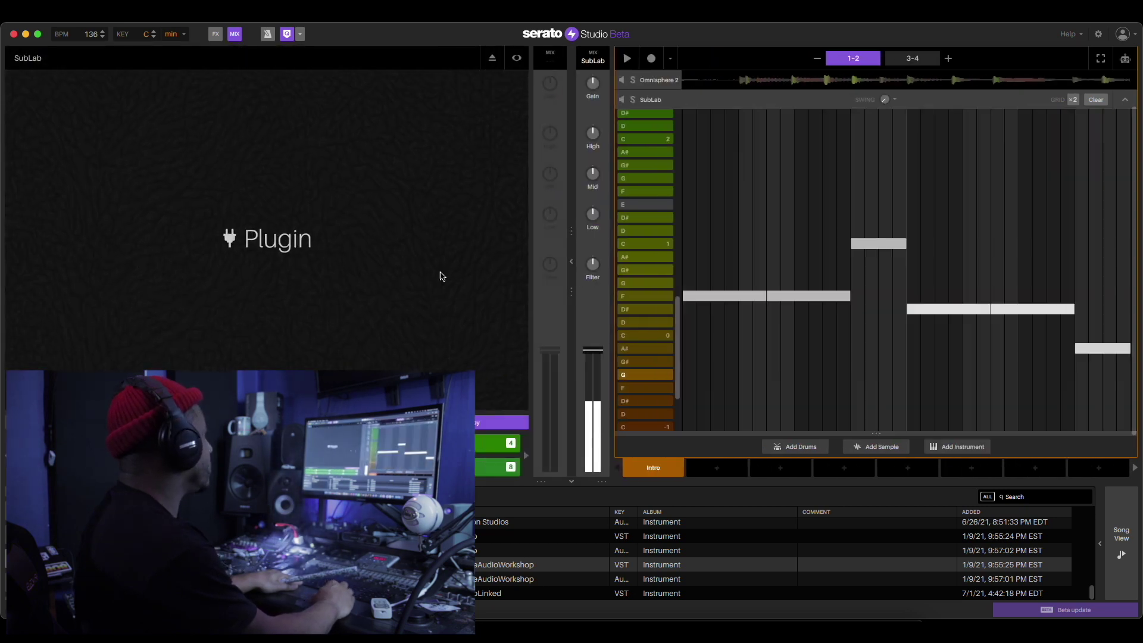
{"action": "left_click", "coordinate": [571, 262]}
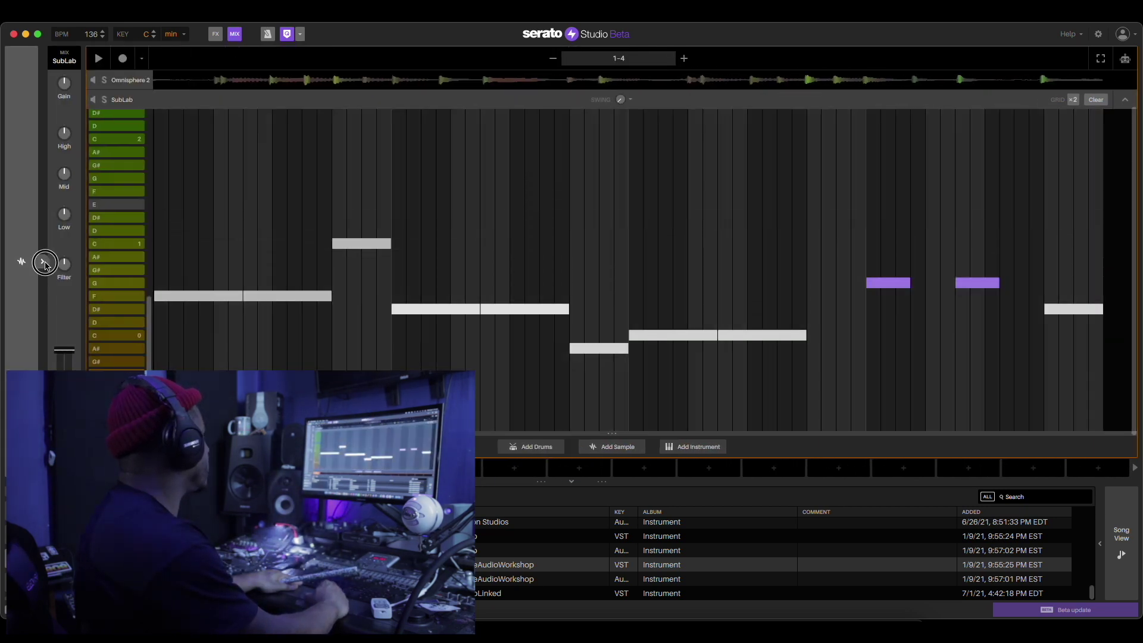
{"action": "left_click", "coordinate": [45, 262]}
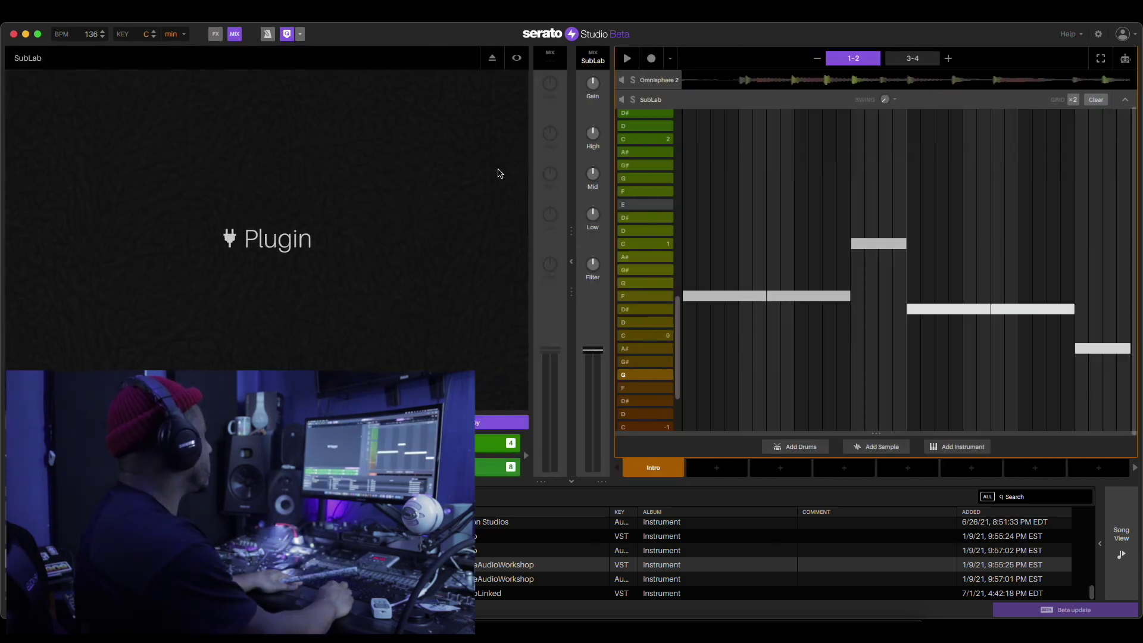
{"action": "left_click", "coordinate": [1127, 100]}
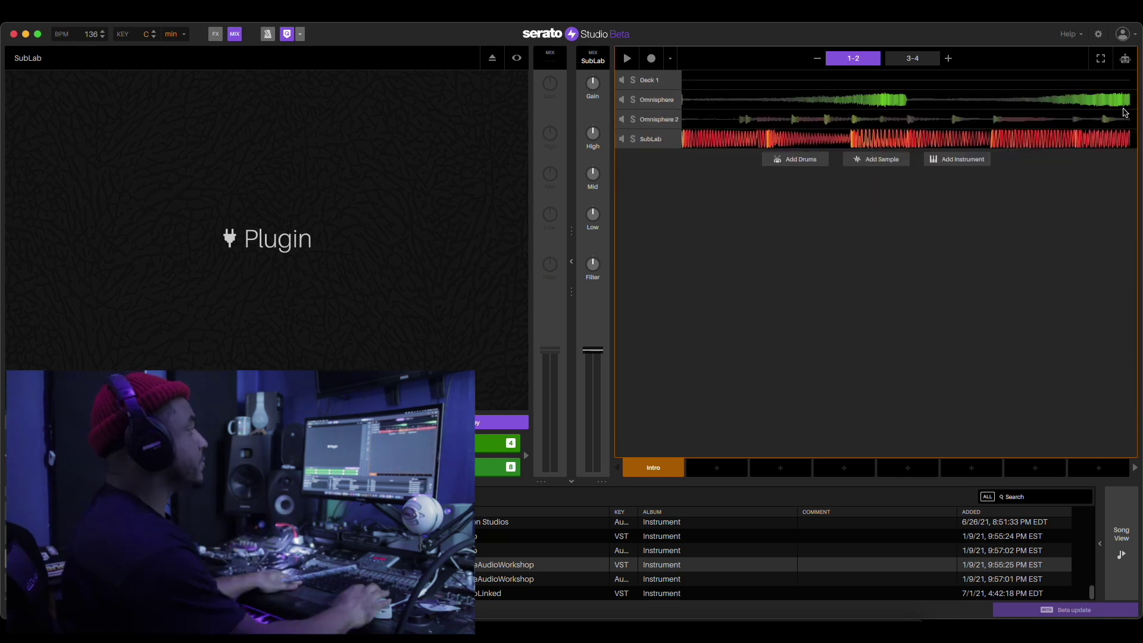
{"action": "left_click", "coordinate": [649, 80]}
{"action": "left_click", "coordinate": [660, 162]}
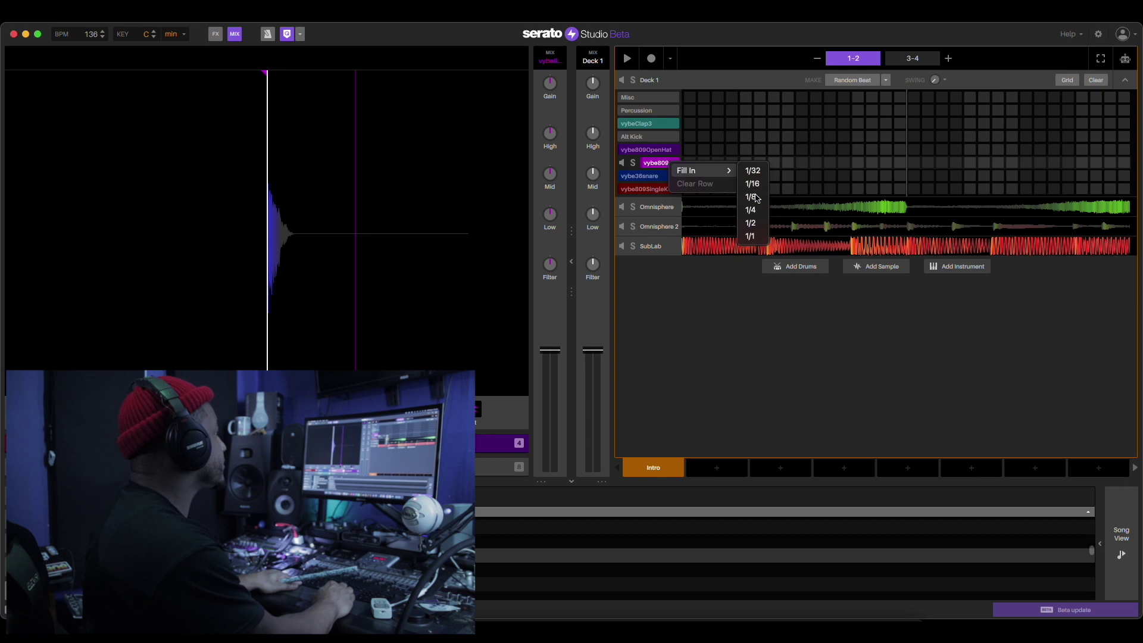
{"action": "left_click", "coordinate": [752, 197]}
{"action": "key", "text": "space"}
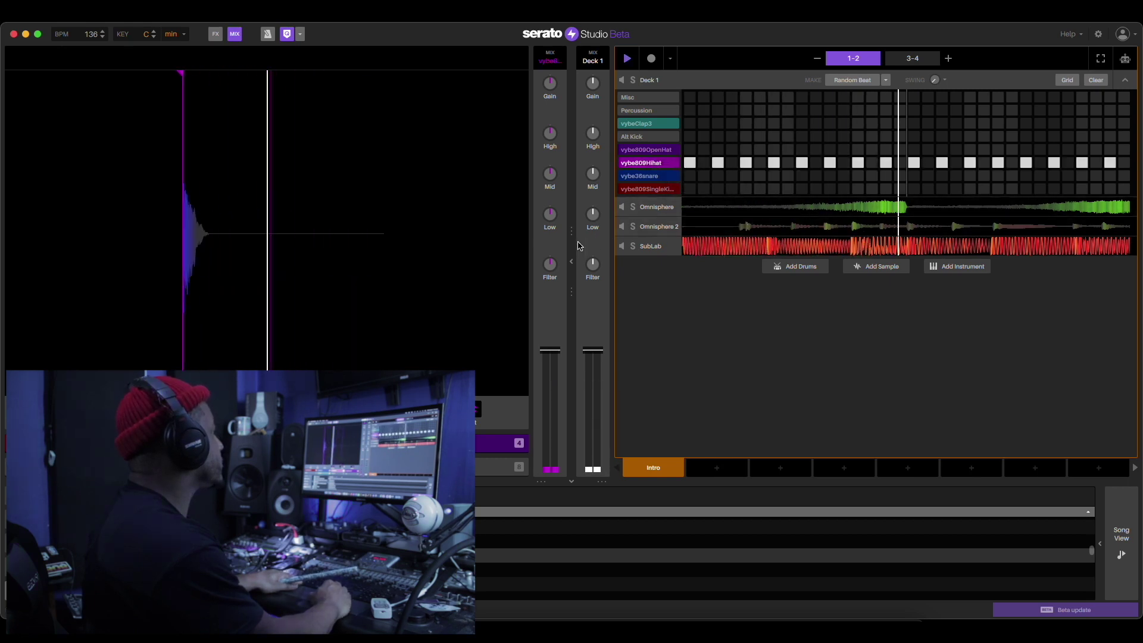
{"action": "key", "text": "space"}
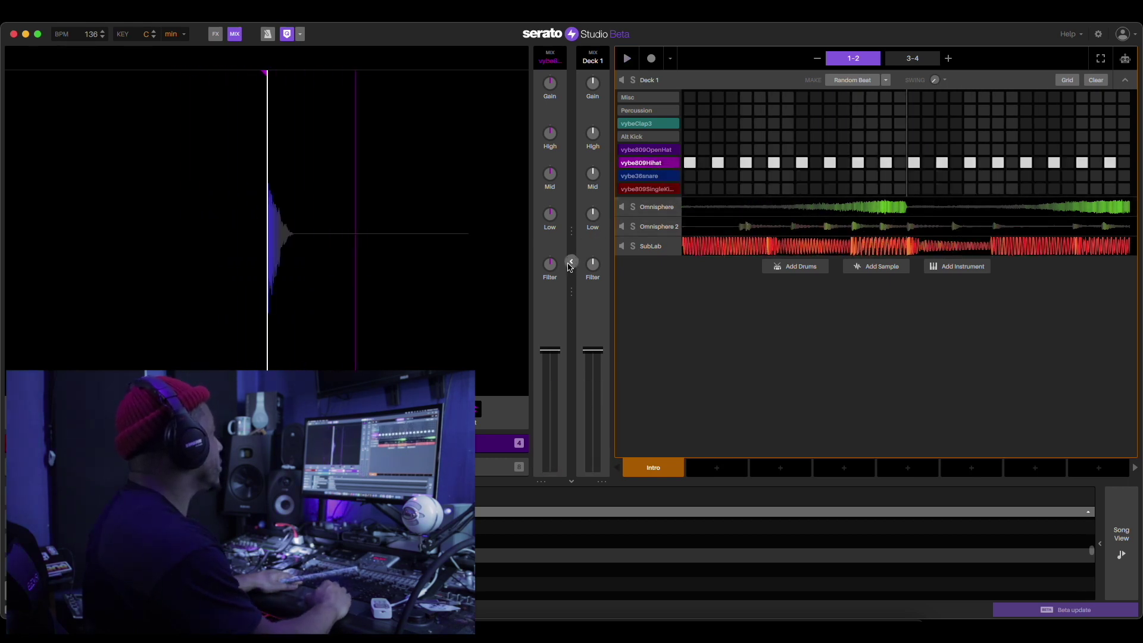
- With all four bars in view, place a vybeClap3 hit on the ninth step of every bar and start playback
{"action": "left_click", "coordinate": [571, 262]}
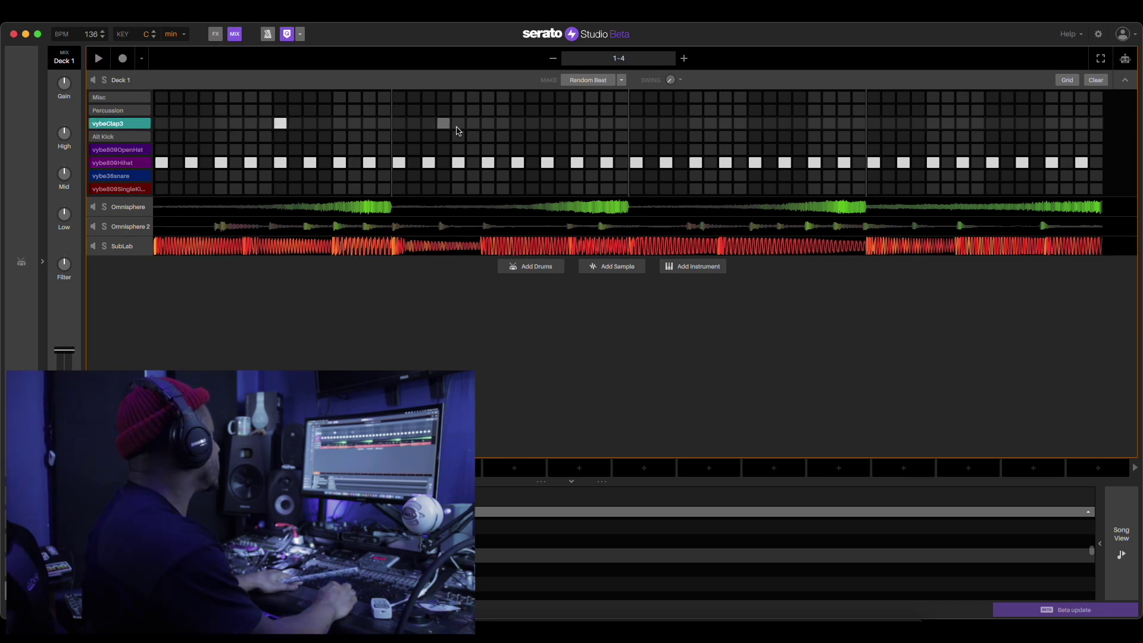
{"action": "left_click", "coordinate": [754, 123]}
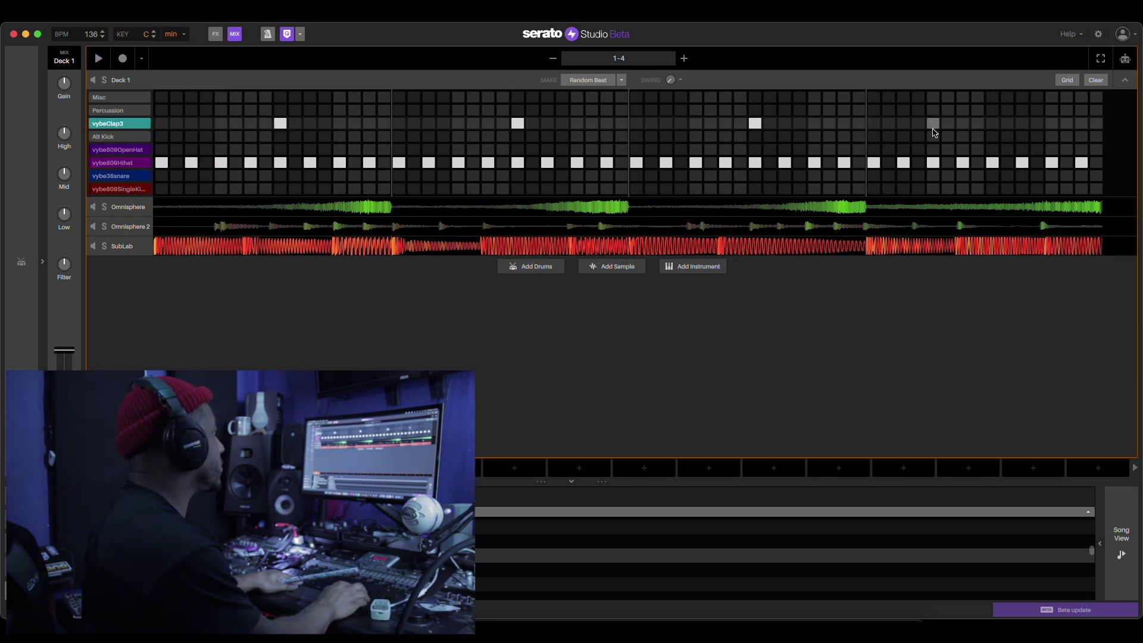
{"action": "left_click", "coordinate": [992, 126]}
{"action": "key", "text": "space"}
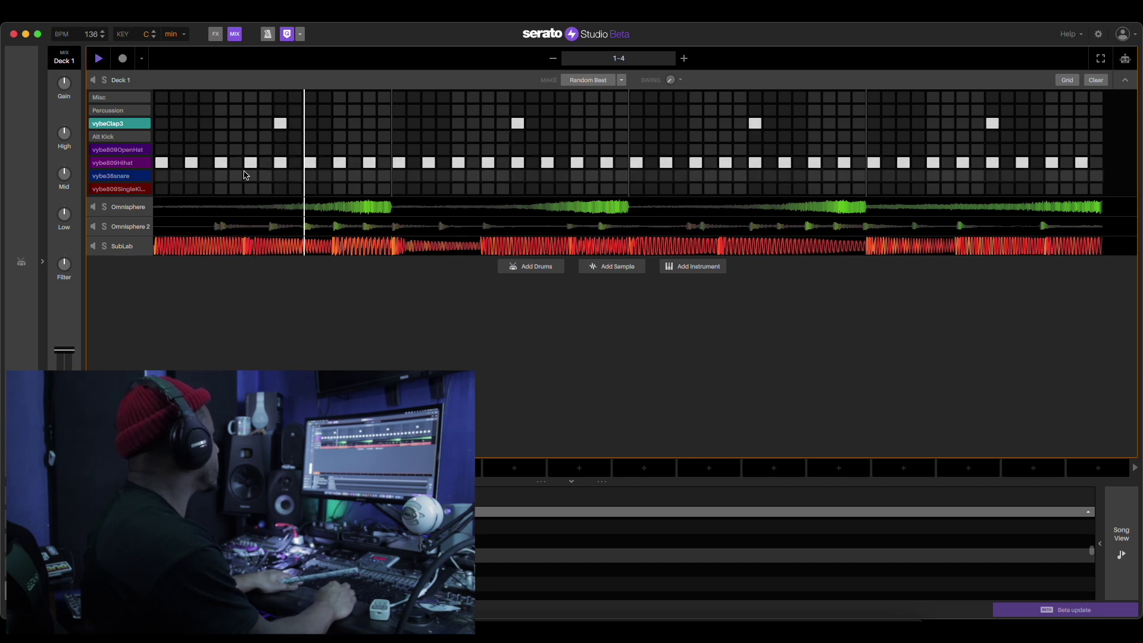
- Add vybe36snare hits on steps 3 and 15 of bars 1 and 3 and on step 3 of bars 2 and 4 during playback
{"action": "left_click", "coordinate": [116, 246]}
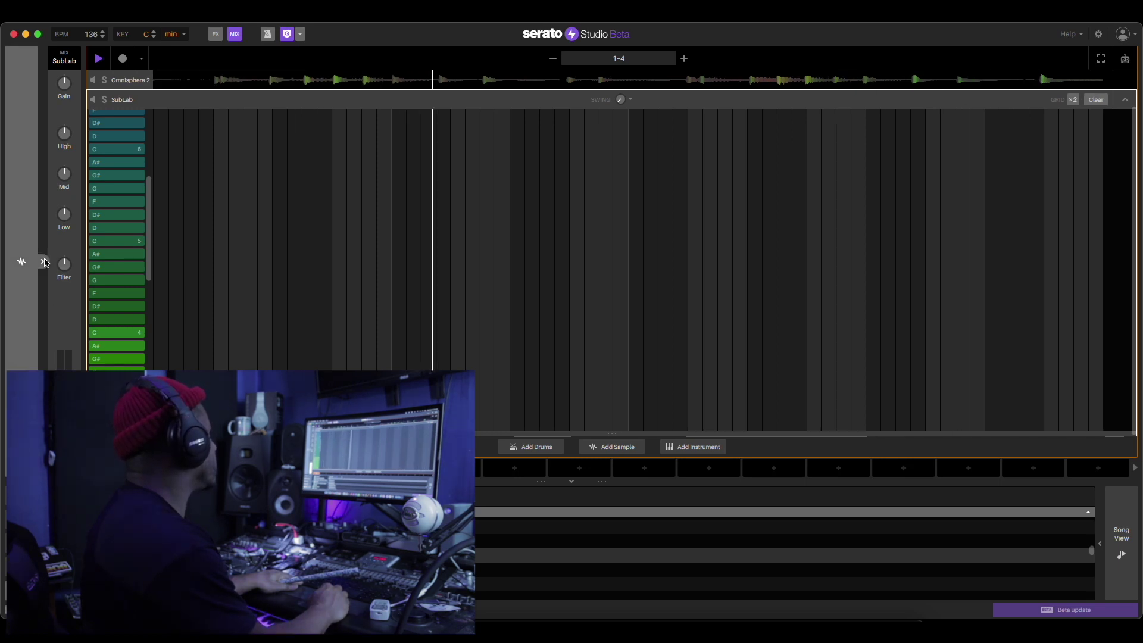
{"action": "left_click", "coordinate": [1125, 99]}
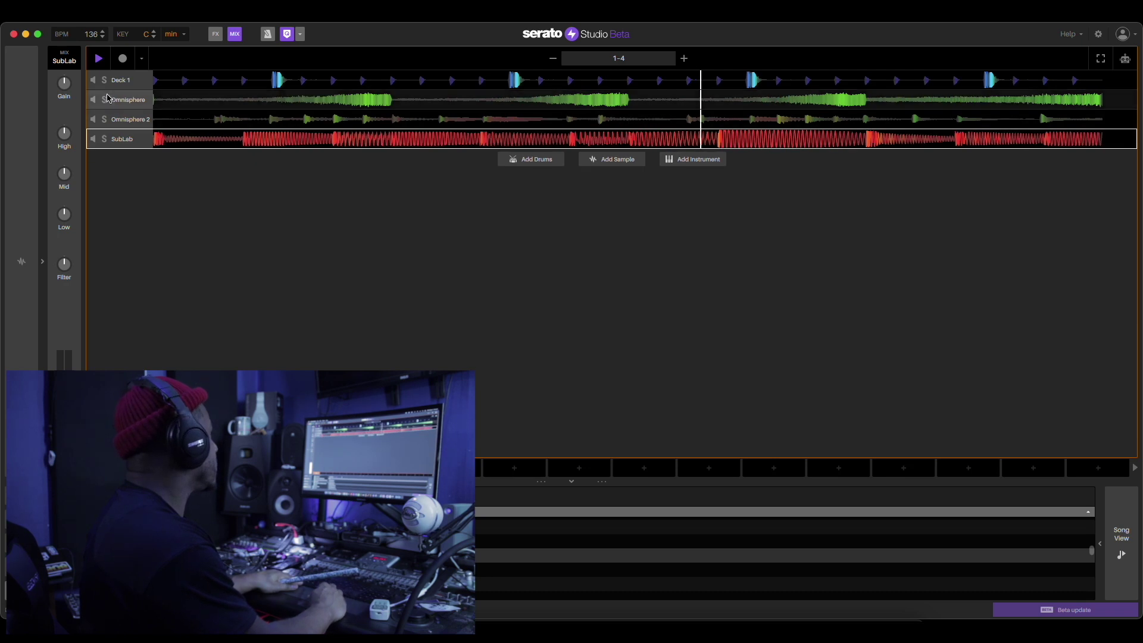
{"action": "left_click", "coordinate": [122, 80]}
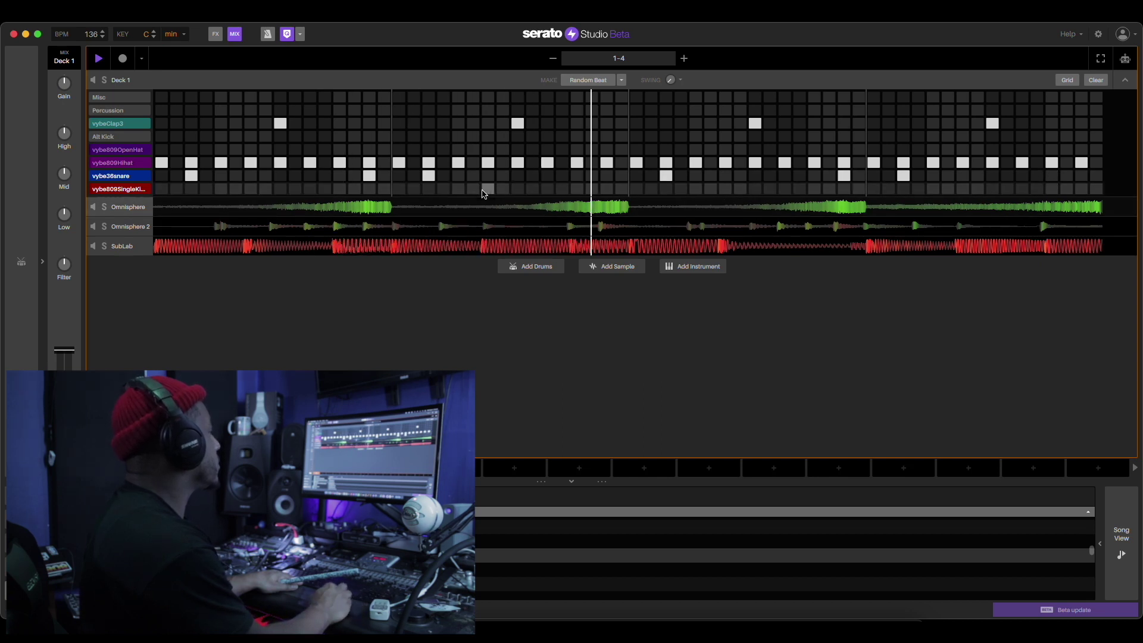
{"action": "left_click", "coordinate": [132, 180]}
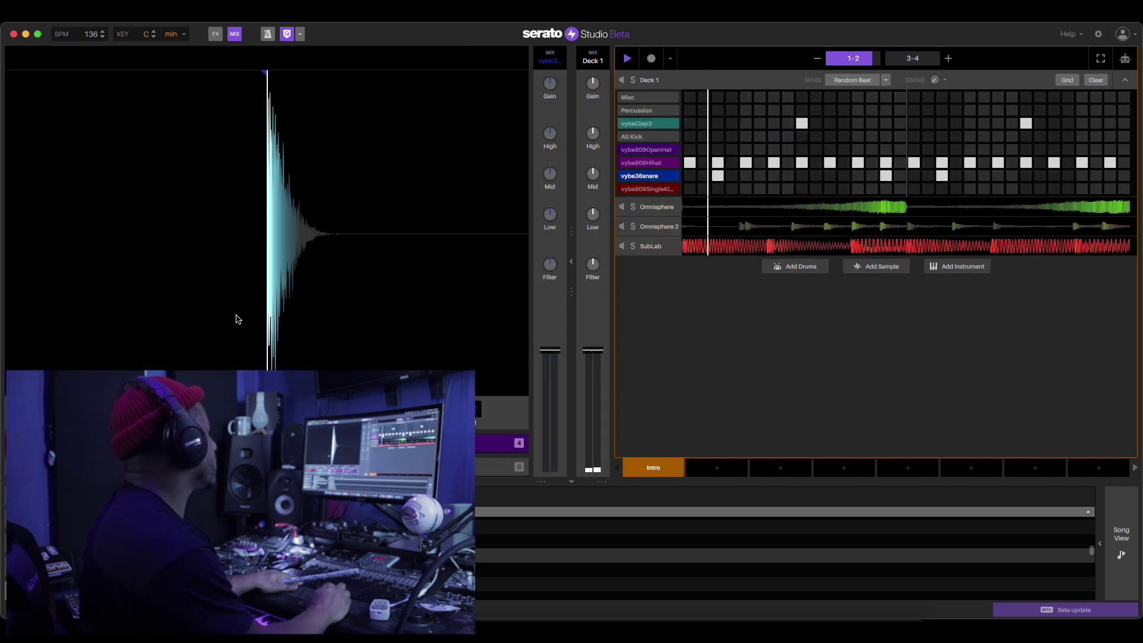
{"action": "key", "text": "space"}
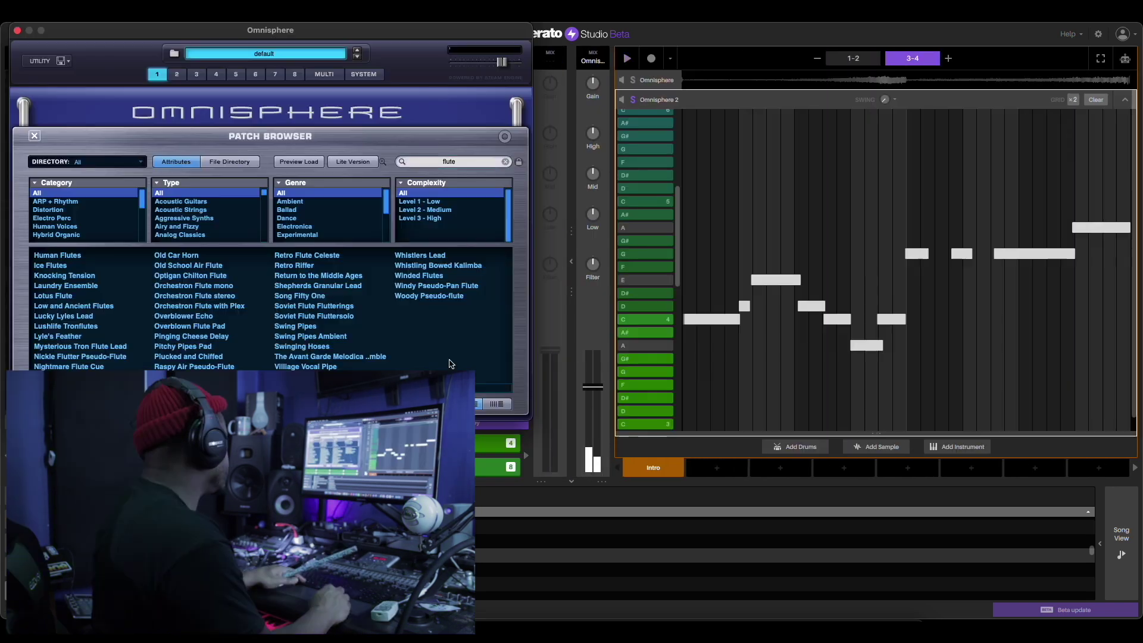
- Load the Woody Pseudo-flute patch for the Omnisphere 2 melody, listen to it and close the plug-in to see all four bars
{"action": "left_click", "coordinate": [436, 296]}
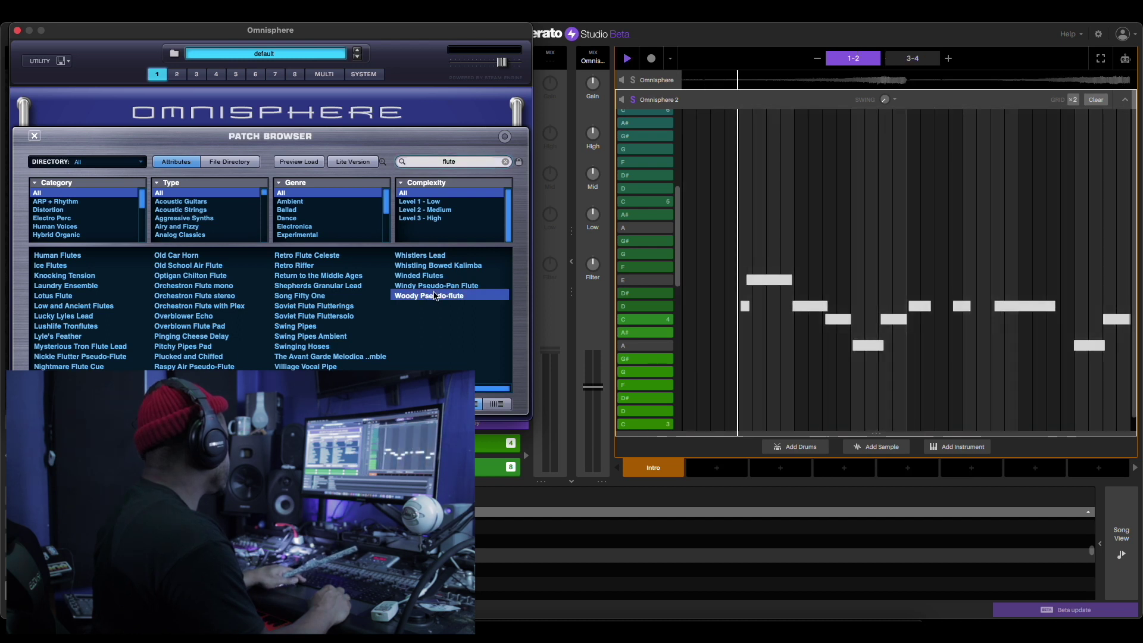
{"action": "key", "text": "space"}
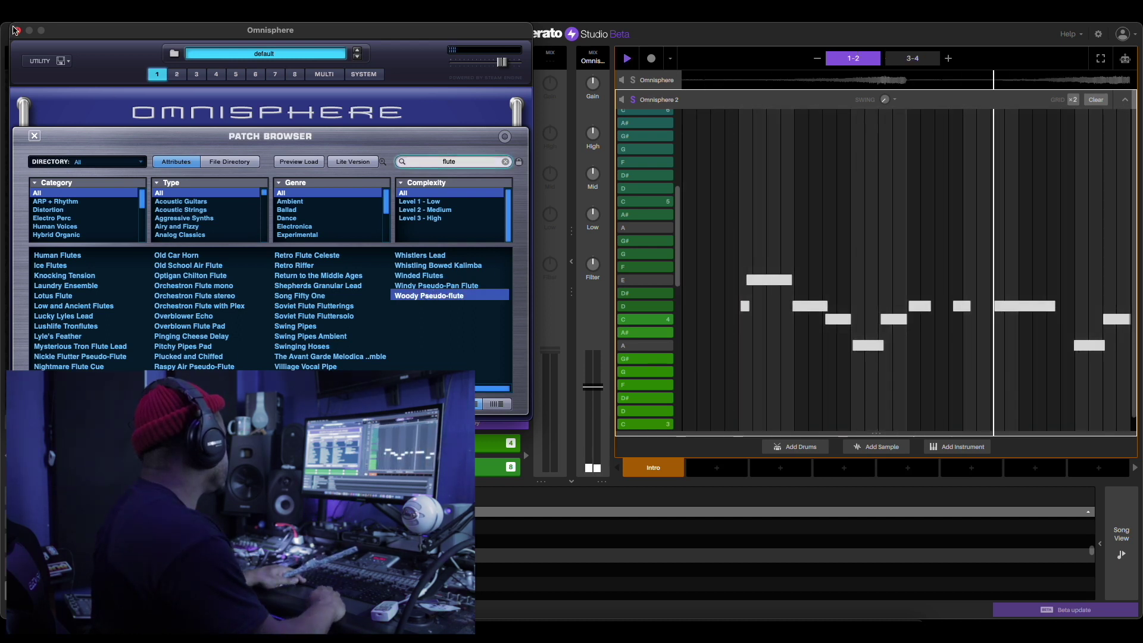
{"action": "left_click", "coordinate": [14, 30]}
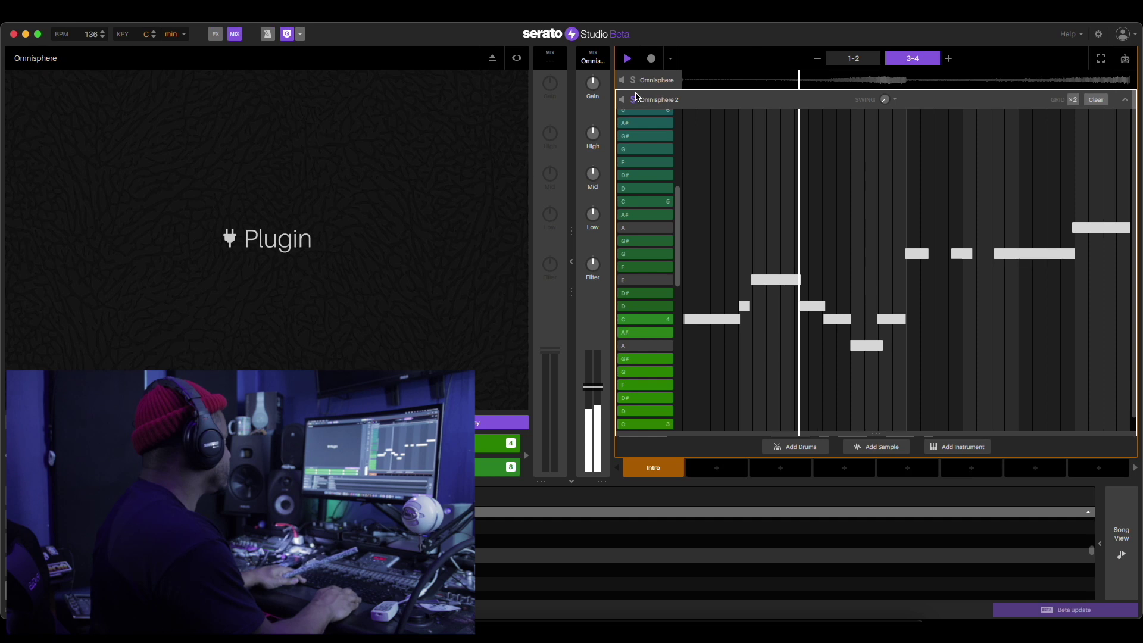
{"action": "left_click", "coordinate": [570, 261]}
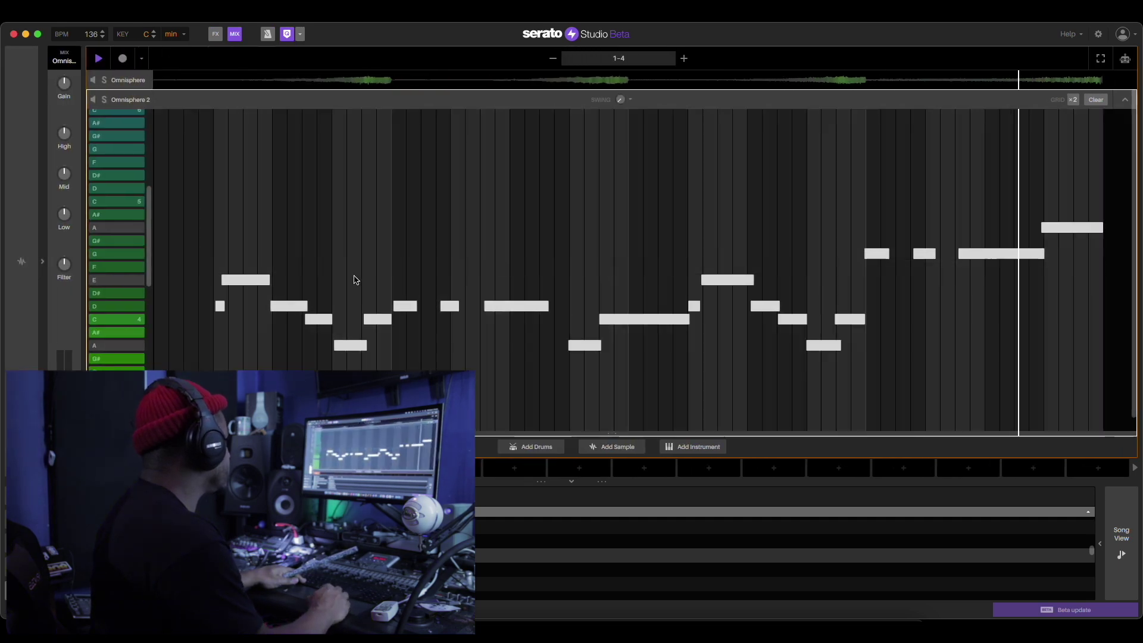
- Select all the melody notes in the Omnisphere 2 deck and set the project tempo to 125 BPM
{"action": "left_click_drag", "start_coordinate": [211, 199], "coordinate": [1048, 401]}
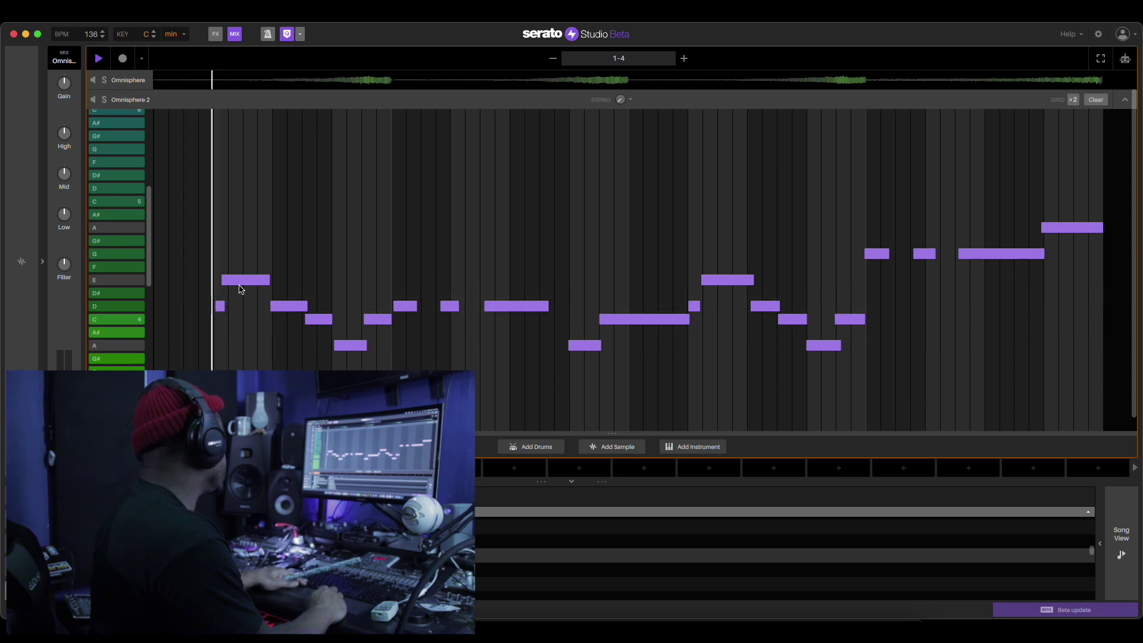
{"action": "left_click", "coordinate": [42, 260]}
{"action": "scroll", "coordinate": [103, 41], "scroll_direction": "down", "scroll_amount": 7}
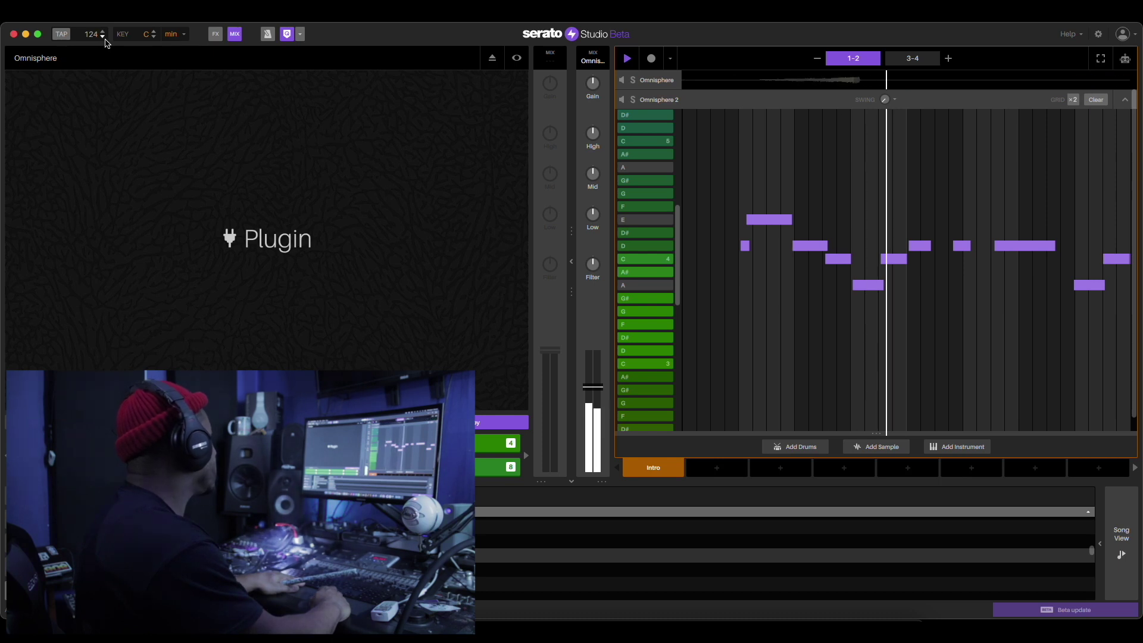
{"action": "scroll", "coordinate": [106, 42], "scroll_direction": "up", "scroll_amount": 1}
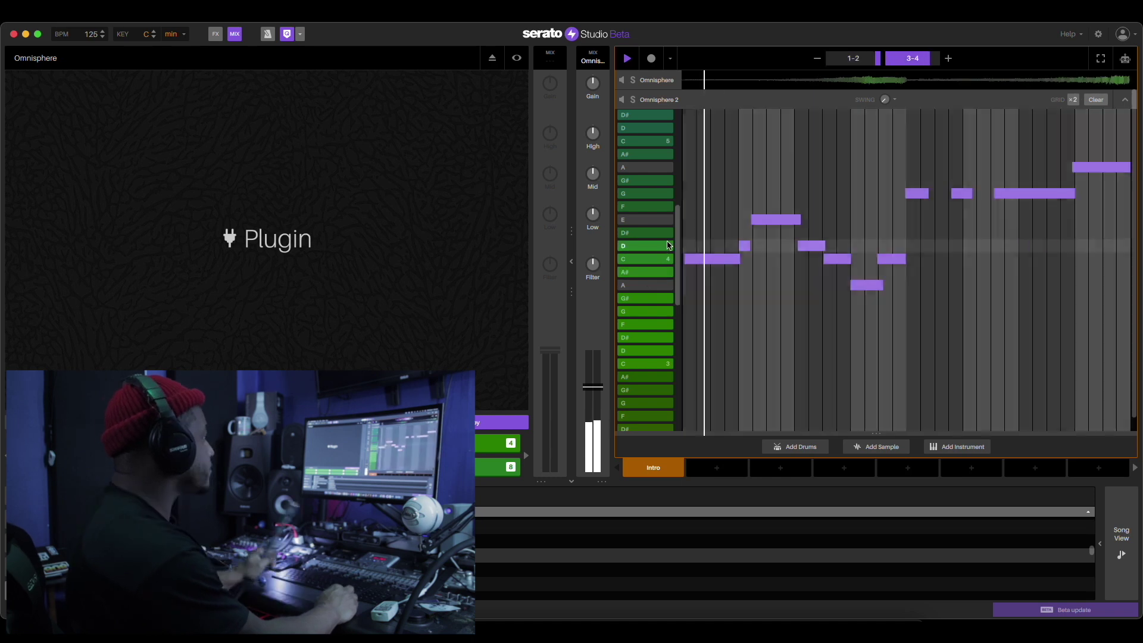
- Mute the Omnisphere 2 deck for comparison, switch its piano roll from in-scale notes to the full chromatic keyboard and unmute it
{"action": "left_click", "coordinate": [623, 102]}
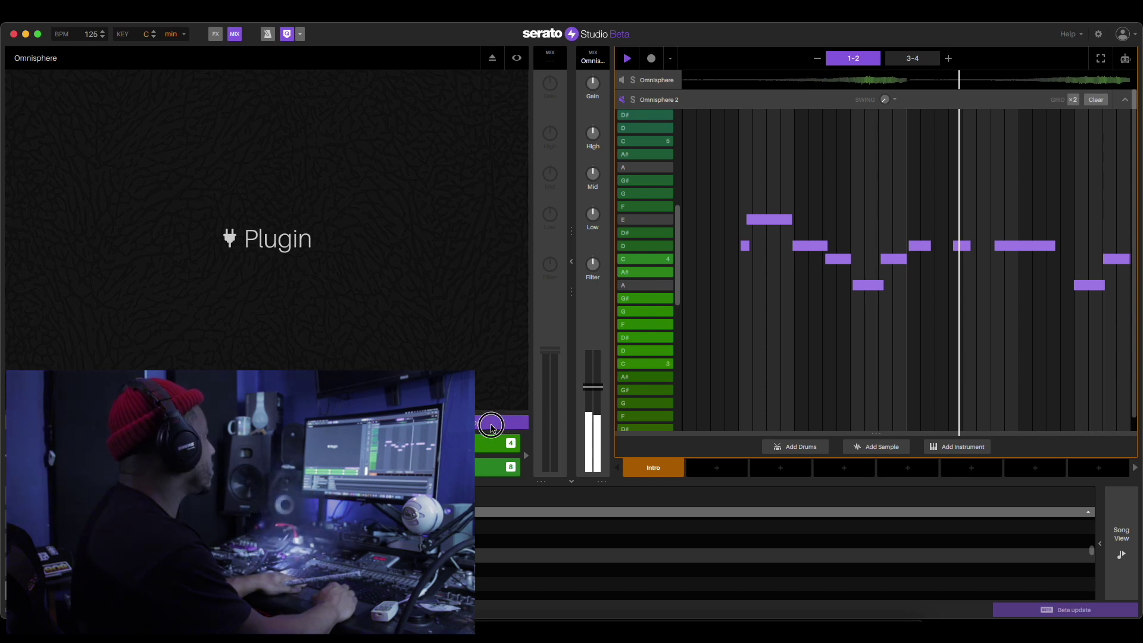
{"action": "left_click", "coordinate": [499, 426]}
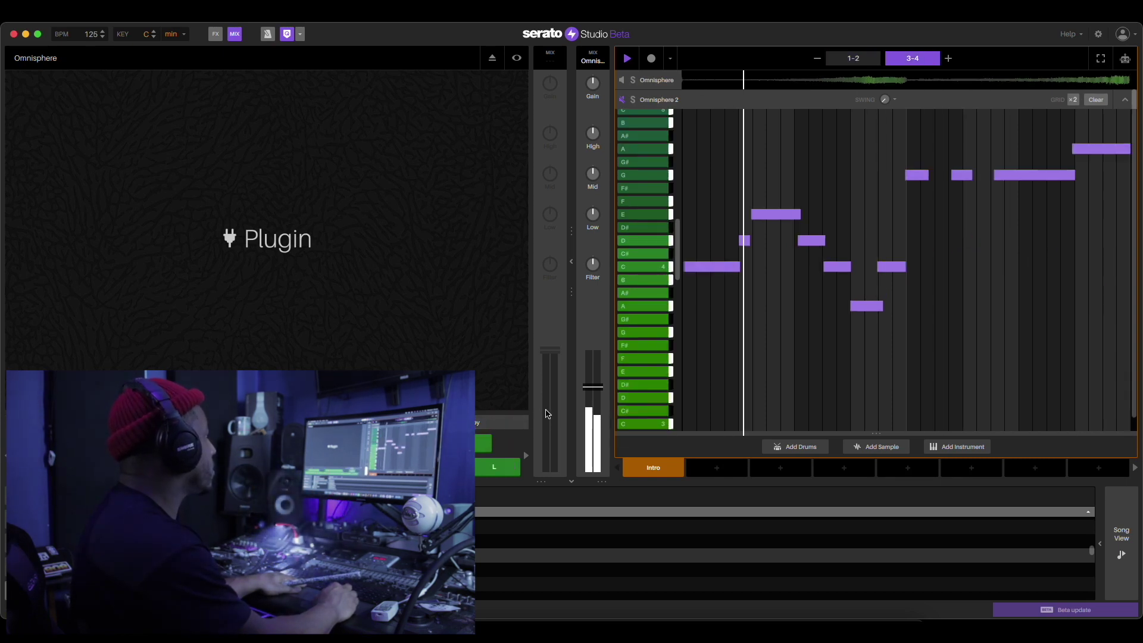
{"action": "left_click", "coordinate": [623, 101]}
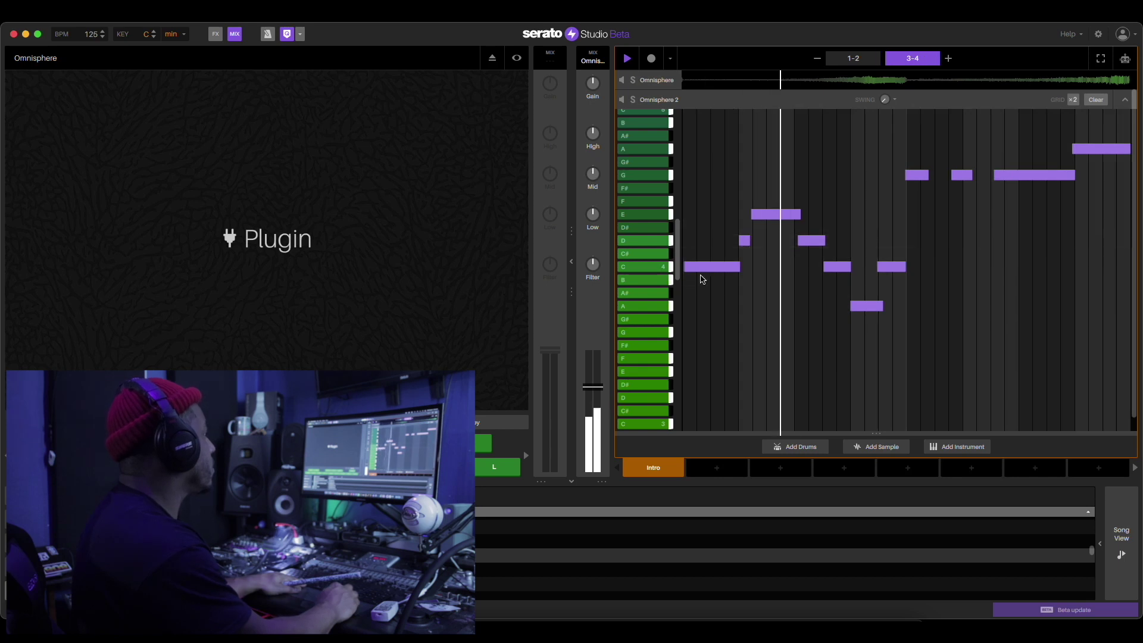
- Lower all the selected melody notes by one octave across the four bars and check them in playback
{"action": "left_click", "coordinate": [572, 261]}
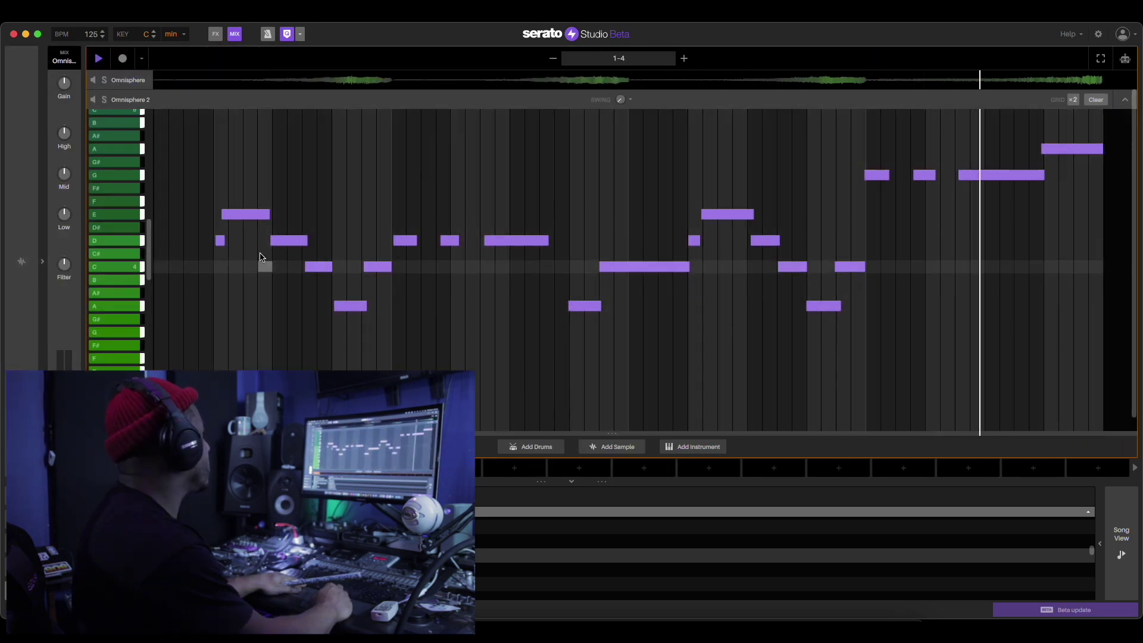
{"action": "left_click_drag", "start_coordinate": [220, 244], "coordinate": [221, 403]}
{"action": "key", "text": "space"}
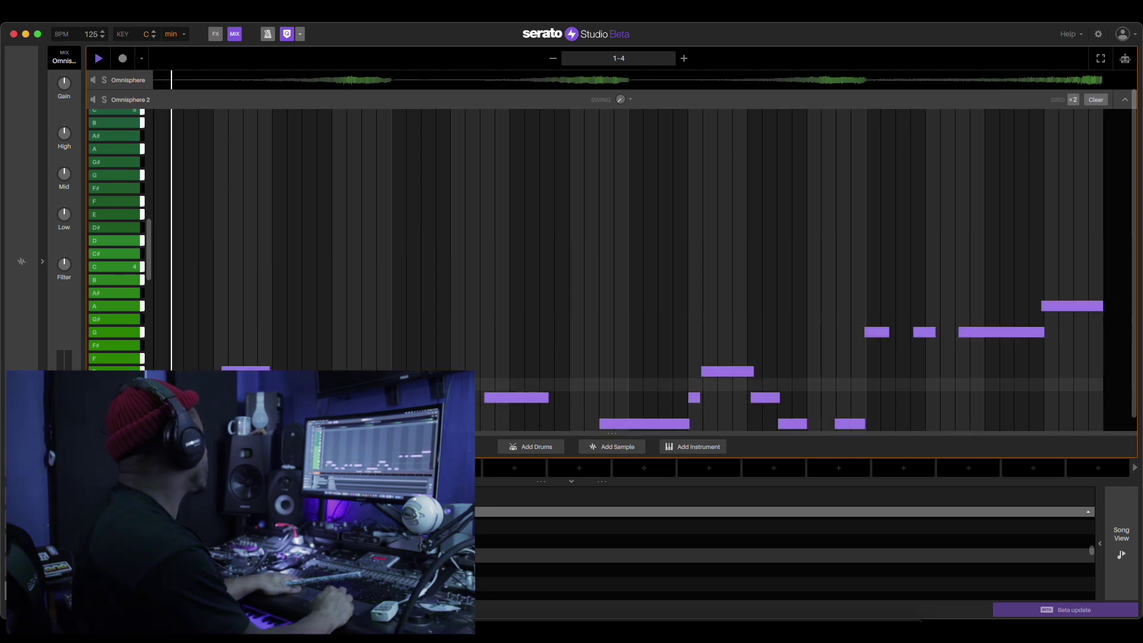
{"action": "left_click_drag", "start_coordinate": [152, 264], "coordinate": [150, 294]}
{"action": "left_click", "coordinate": [43, 262]}
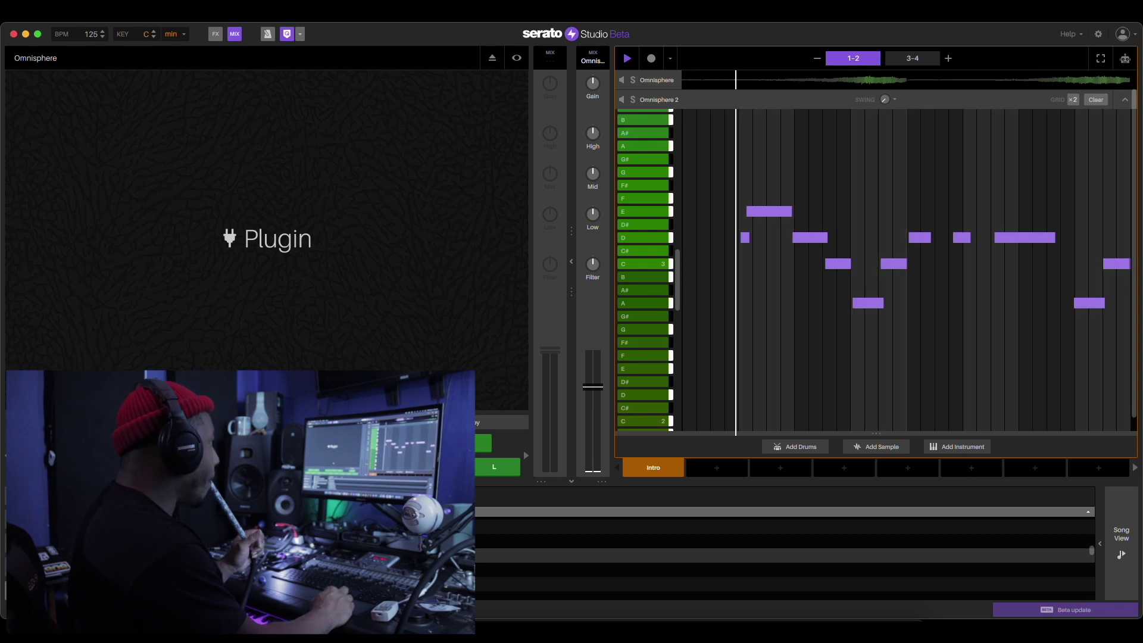
- Look through the patch categories in Omnisphere's browser for the melody deck and close the plug-in window
{"action": "left_click", "coordinate": [517, 58]}
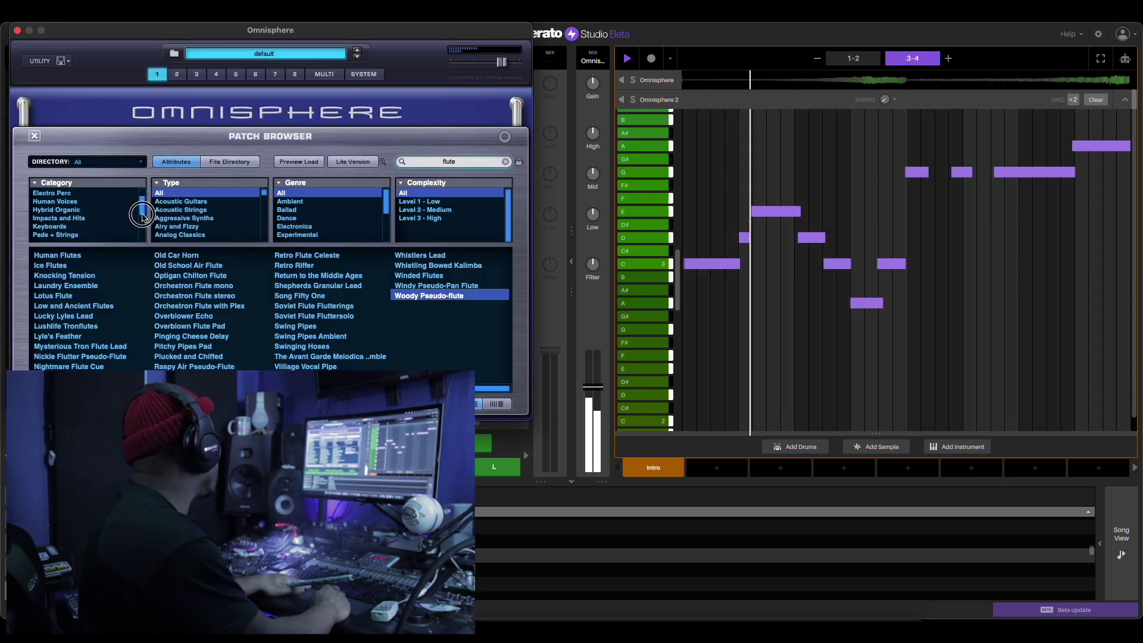
{"action": "left_click", "coordinate": [142, 219]}
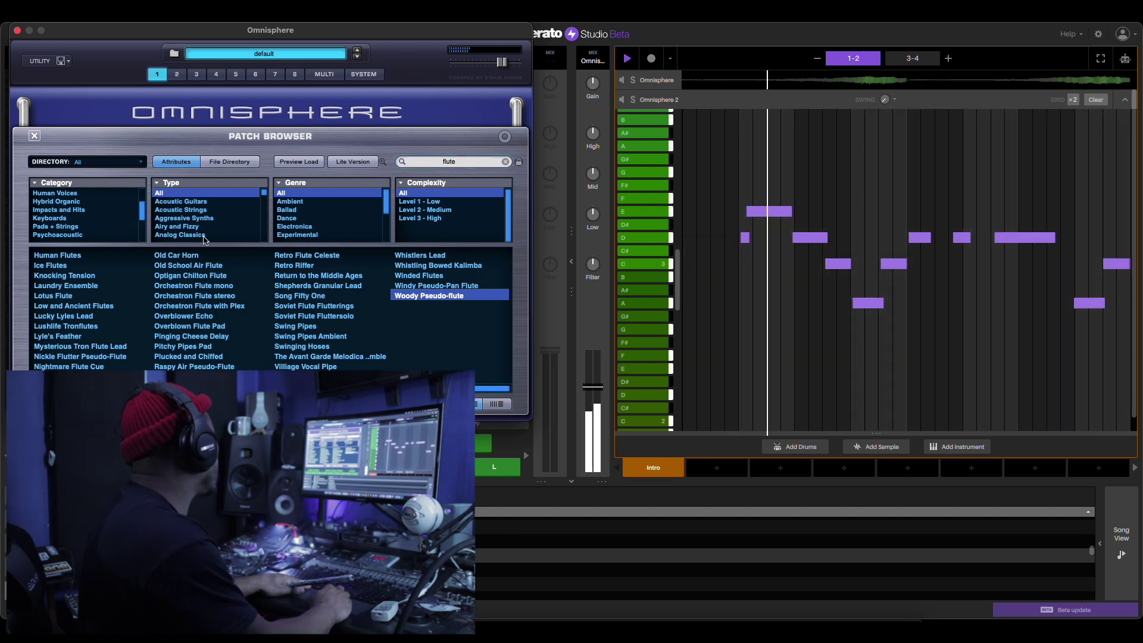
{"action": "left_click", "coordinate": [18, 30]}
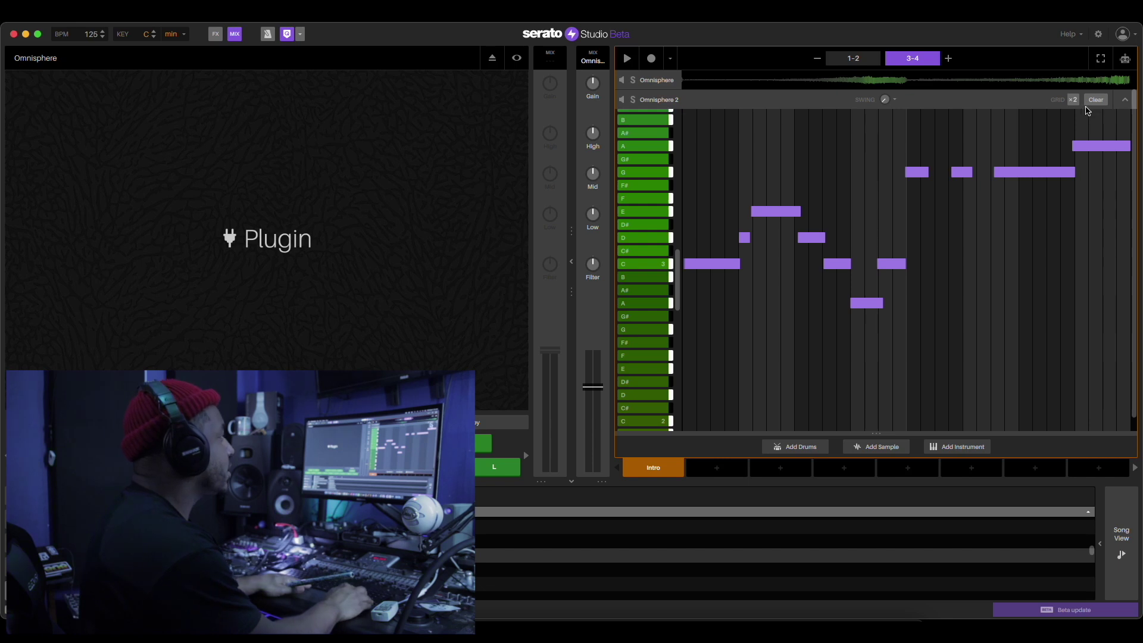
- Collapse the Omnisphere 2 deck and load the Nexus VST instrument from the library onto a new deck
{"action": "left_click", "coordinate": [1124, 99]}
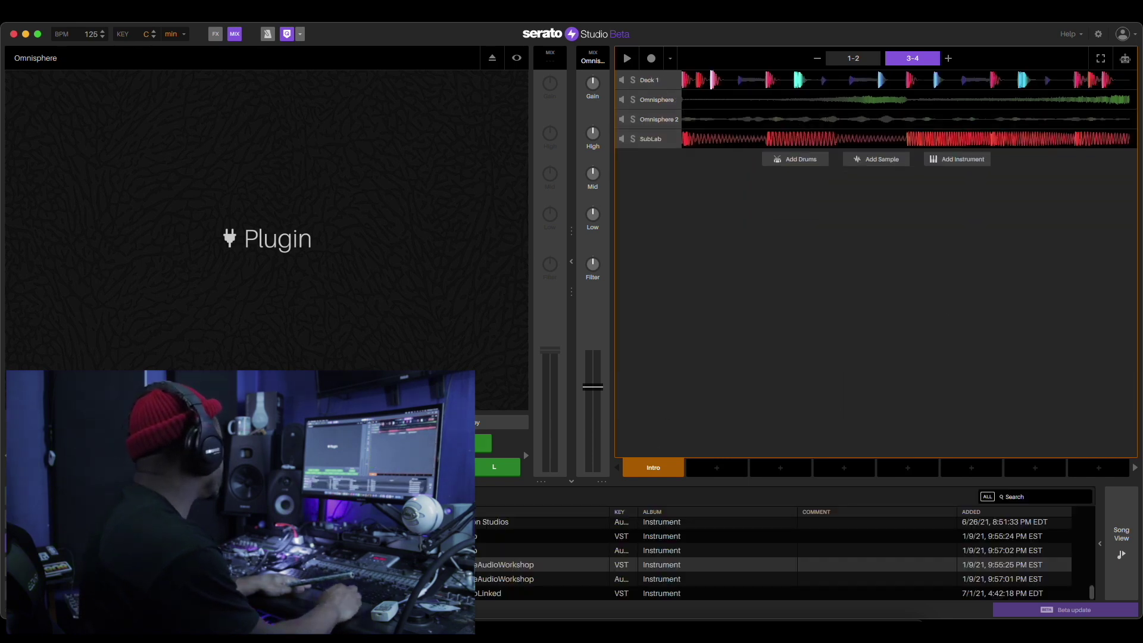
{"action": "scroll", "coordinate": [477, 554], "scroll_direction": "up", "scroll_amount": 3}
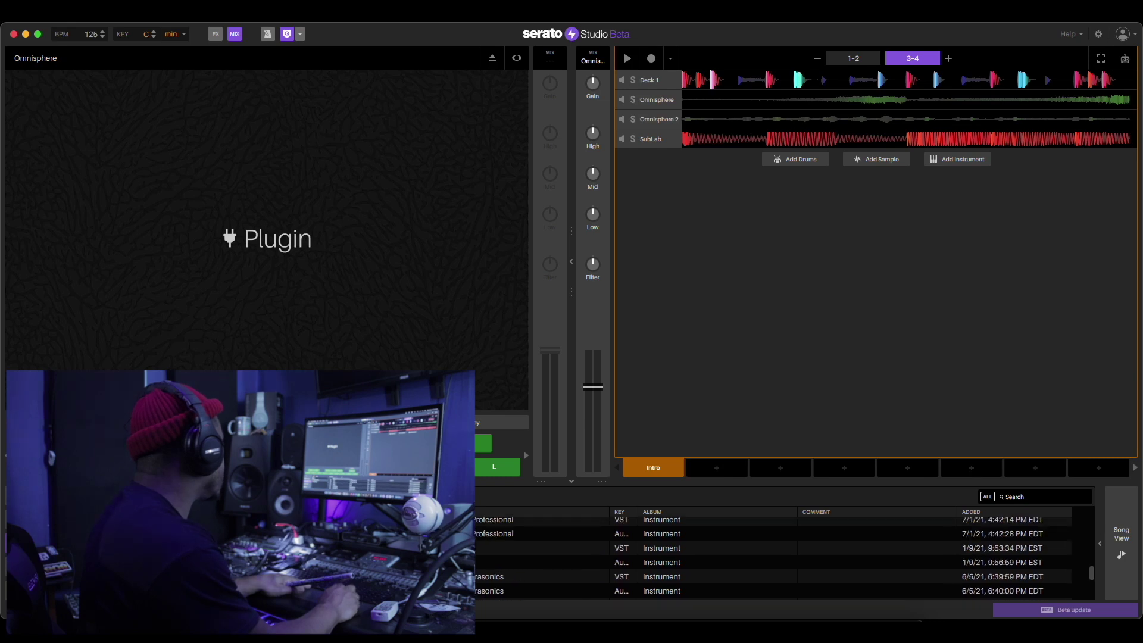
{"action": "left_click", "coordinate": [477, 547]}
{"action": "left_click_drag", "start_coordinate": [476, 550], "coordinate": [658, 301]}
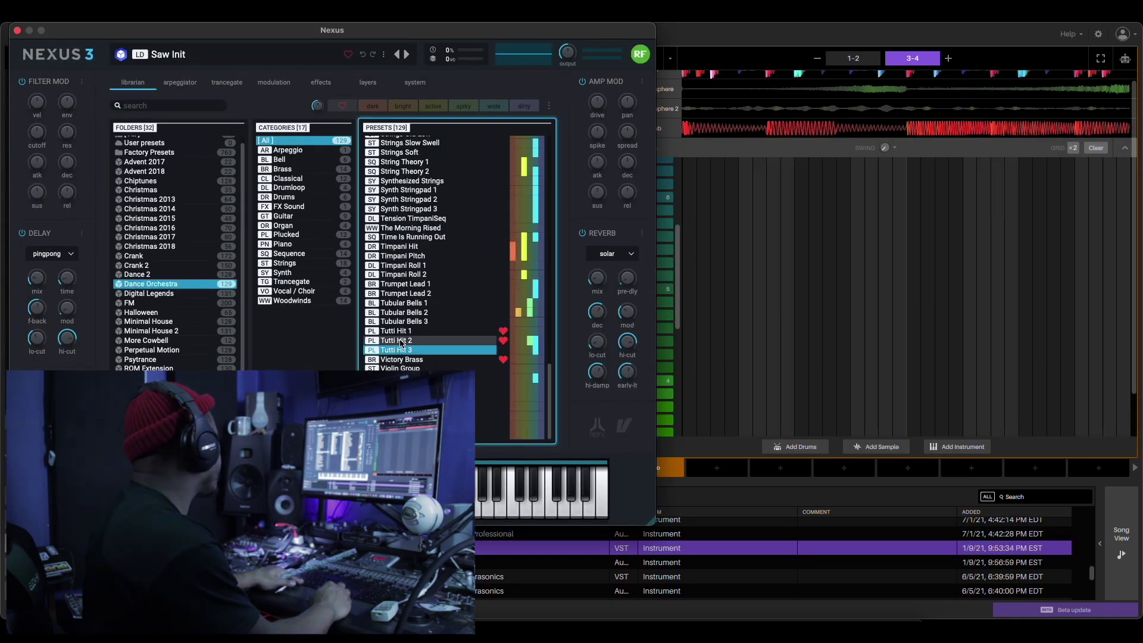
- Audition the Tutti Hit presets in Nexus's Dance Orchestra folder, load Tutti Hit 3 and close the plug-in window
{"action": "left_click", "coordinate": [401, 331]}
{"action": "left_click", "coordinate": [400, 341]}
{"action": "left_click", "coordinate": [399, 350]}
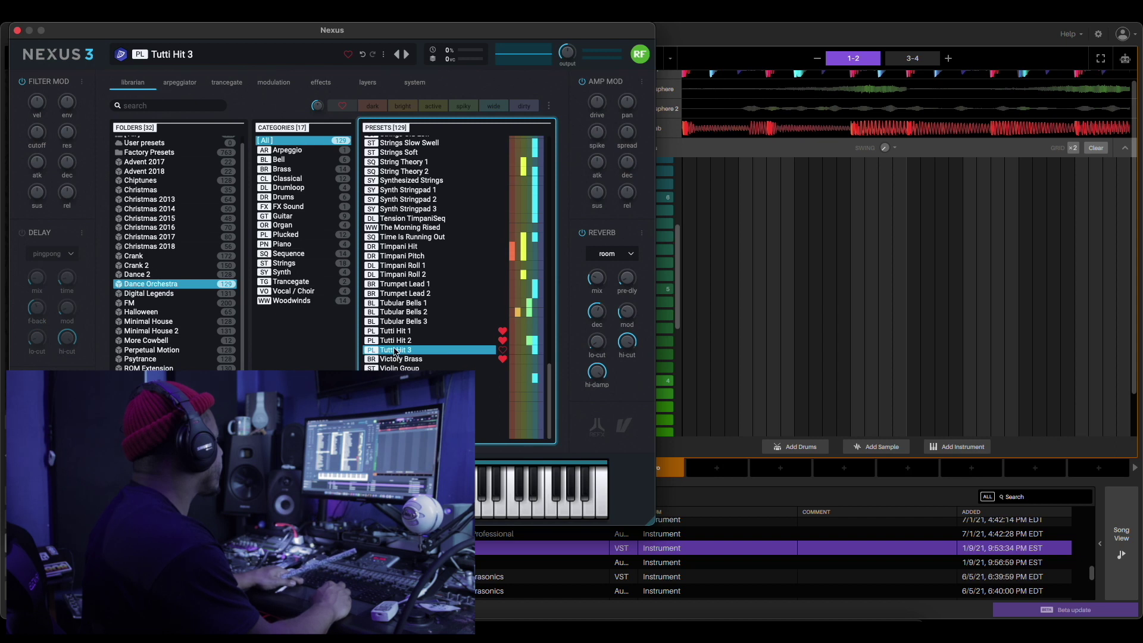
{"action": "left_click", "coordinate": [19, 30]}
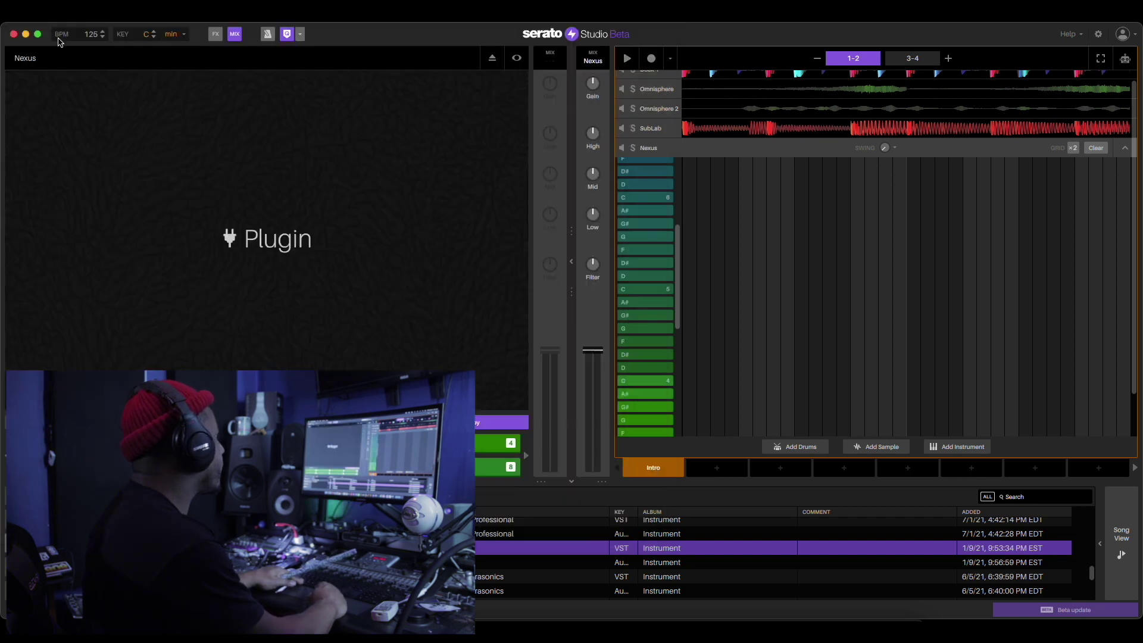
- Copy all the chord notes across the four bars of the Omnisphere deck and collapse the deck
{"action": "left_click", "coordinate": [658, 90]}
{"action": "left_click_drag", "start_coordinate": [677, 223], "coordinate": [684, 306]}
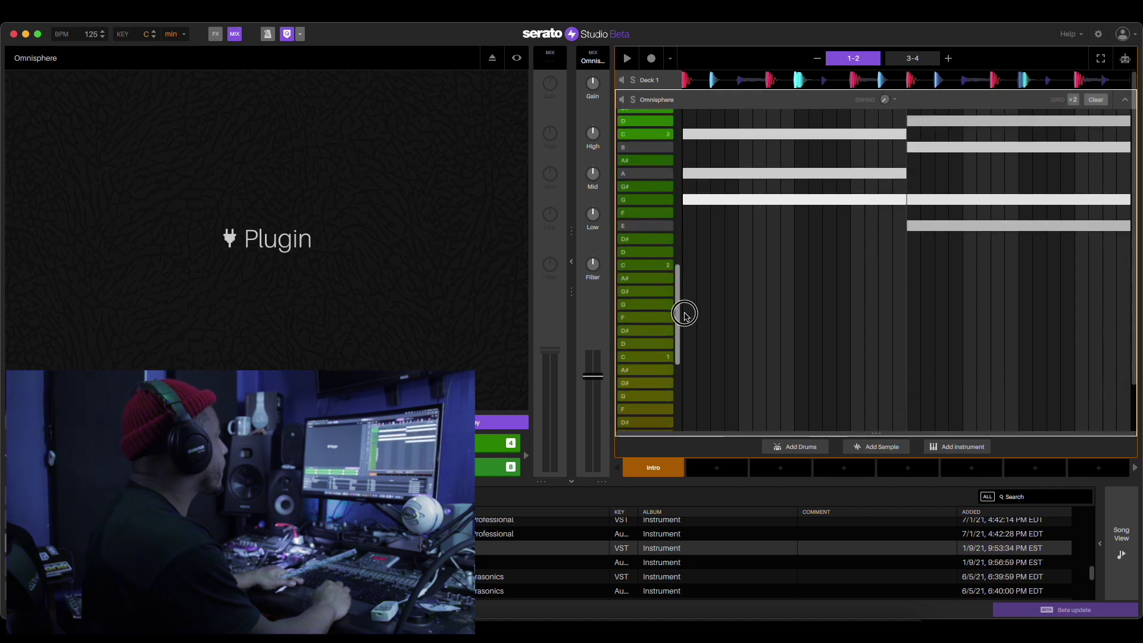
{"action": "left_click", "coordinate": [571, 263]}
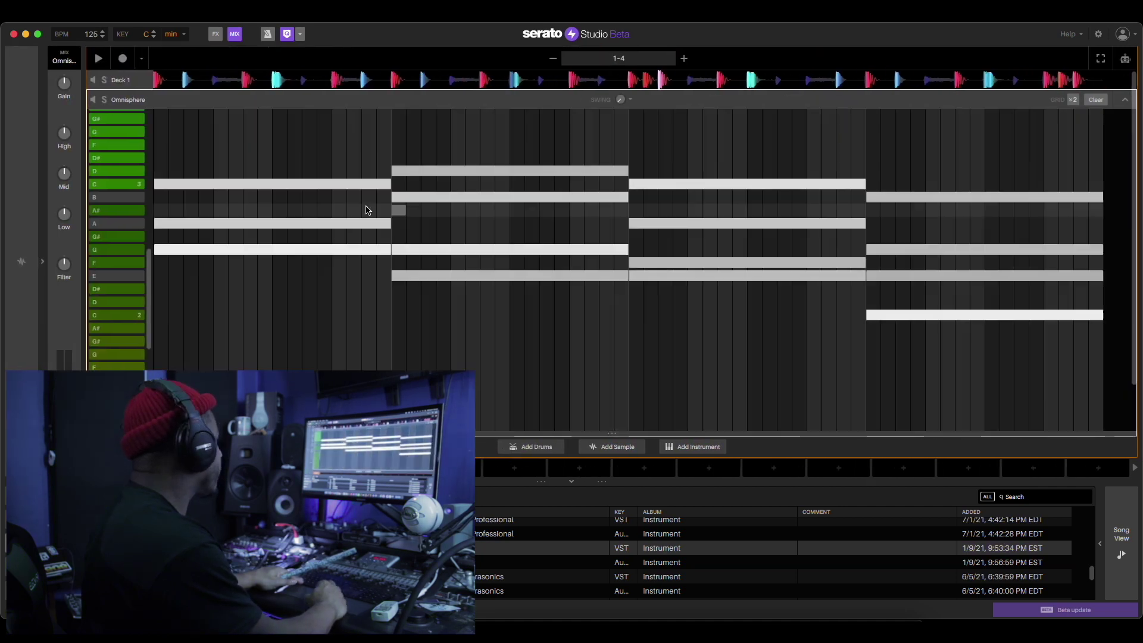
{"action": "left_click_drag", "start_coordinate": [311, 146], "coordinate": [1022, 378]}
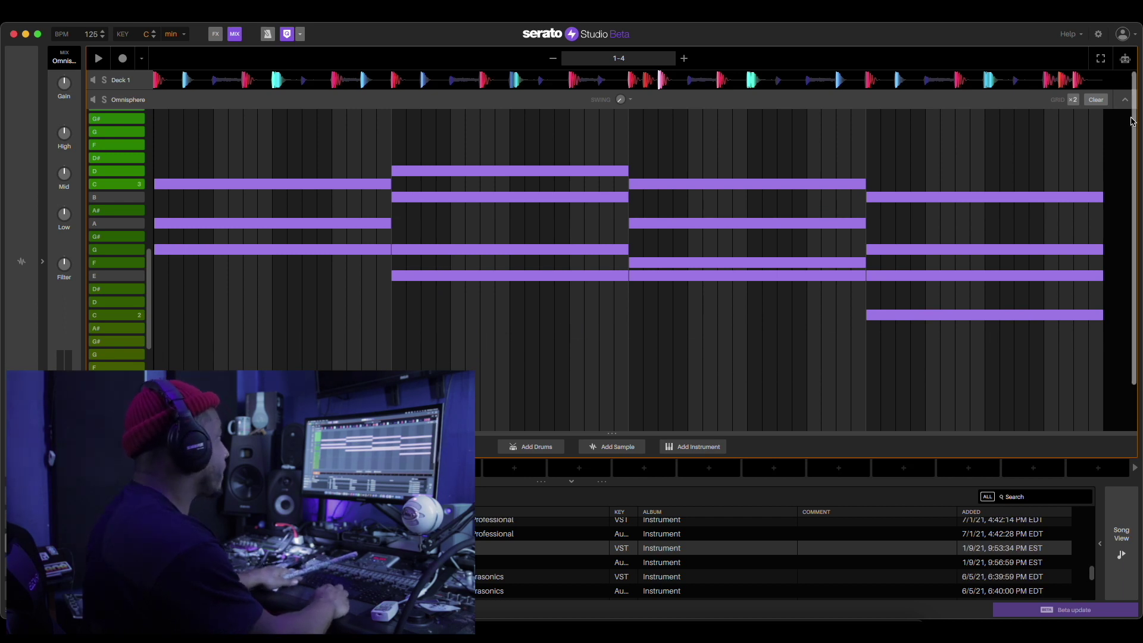
{"action": "left_click", "coordinate": [1125, 99]}
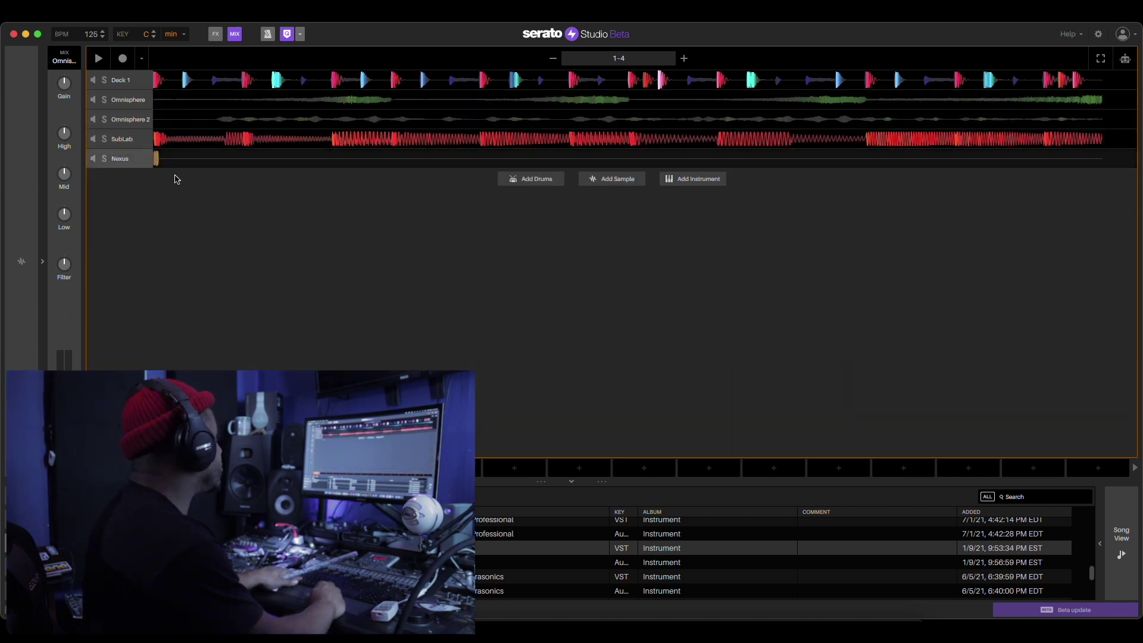
- Paste the copied chord notes into the Nexus deck across bars 1-4 and check them in playback
{"action": "left_click", "coordinate": [172, 159]}
{"action": "left_click_drag", "start_coordinate": [149, 256], "coordinate": [165, 318]}
{"action": "key", "text": "space"}
{"action": "key", "text": "space"}
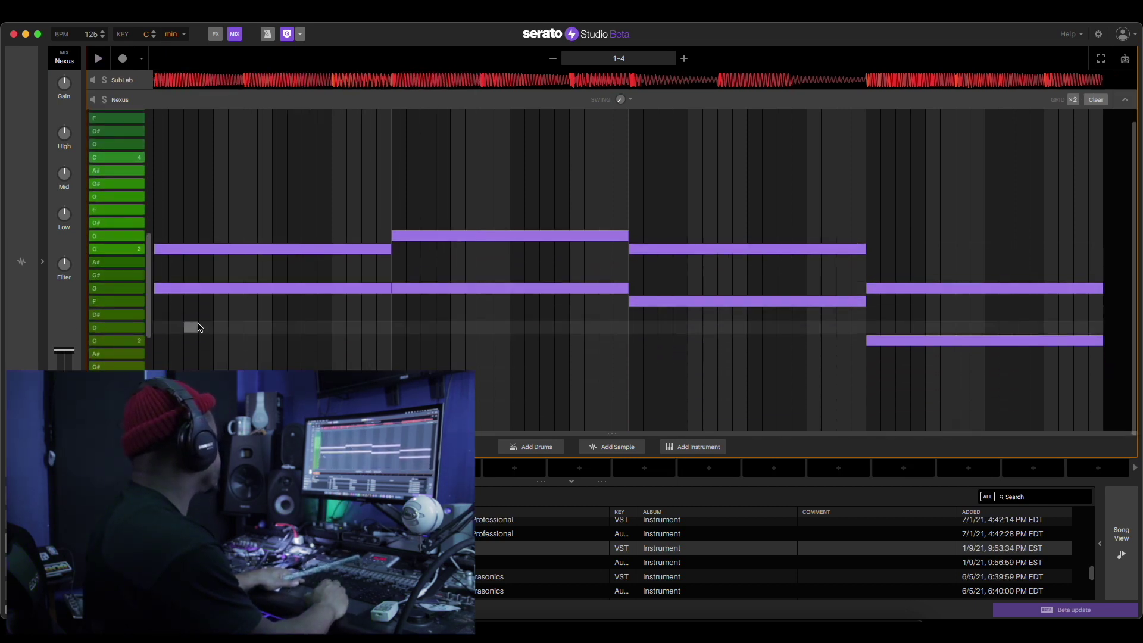
- Try to move the pasted chord notes in the Nexus deck to a higher pitch and undo the move
{"action": "scroll", "coordinate": [191, 327], "scroll_direction": "down", "scroll_amount": 3}
{"action": "scroll", "coordinate": [190, 315], "scroll_direction": "down", "scroll_amount": 6}
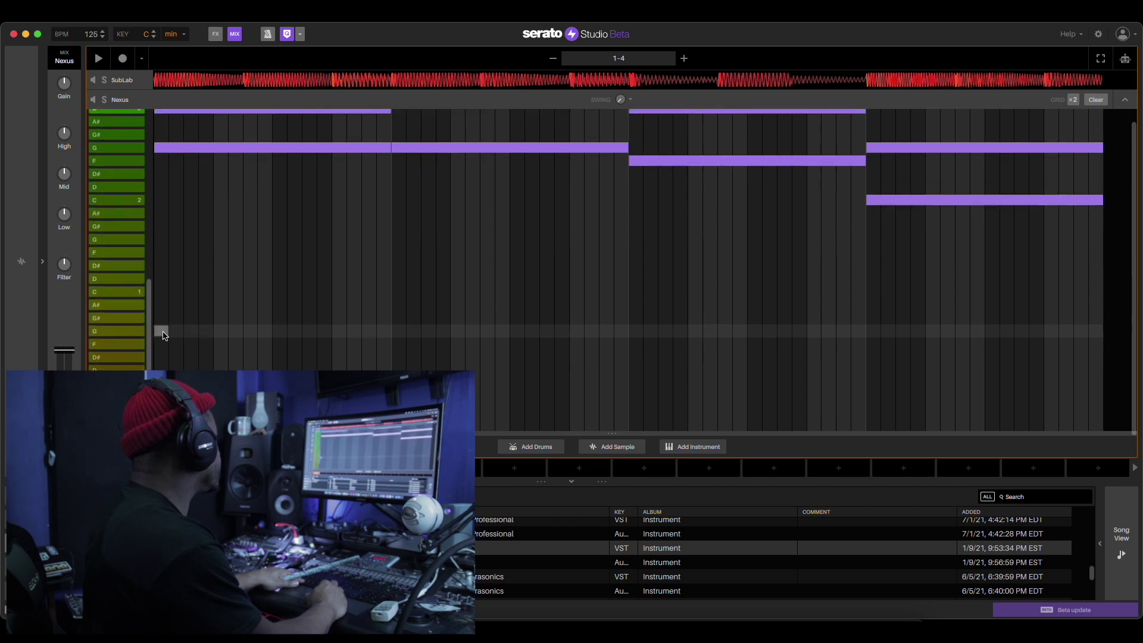
{"action": "scroll", "coordinate": [153, 288], "scroll_direction": "up", "scroll_amount": 10}
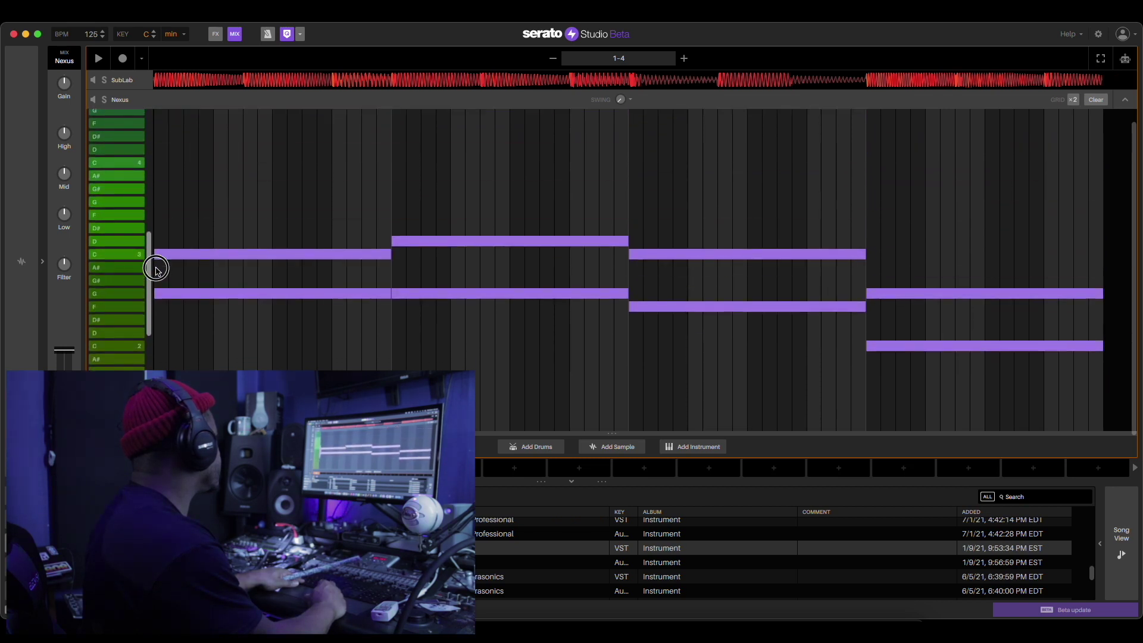
{"action": "left_click_drag", "start_coordinate": [169, 313], "coordinate": [174, 277]}
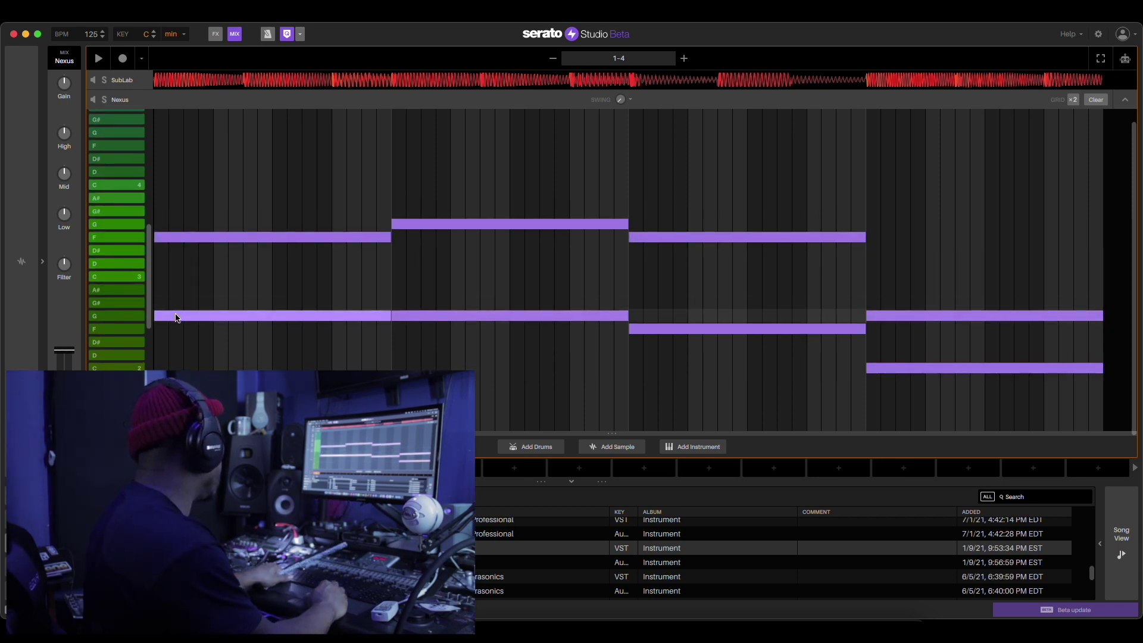
{"action": "key", "text": "super+z"}
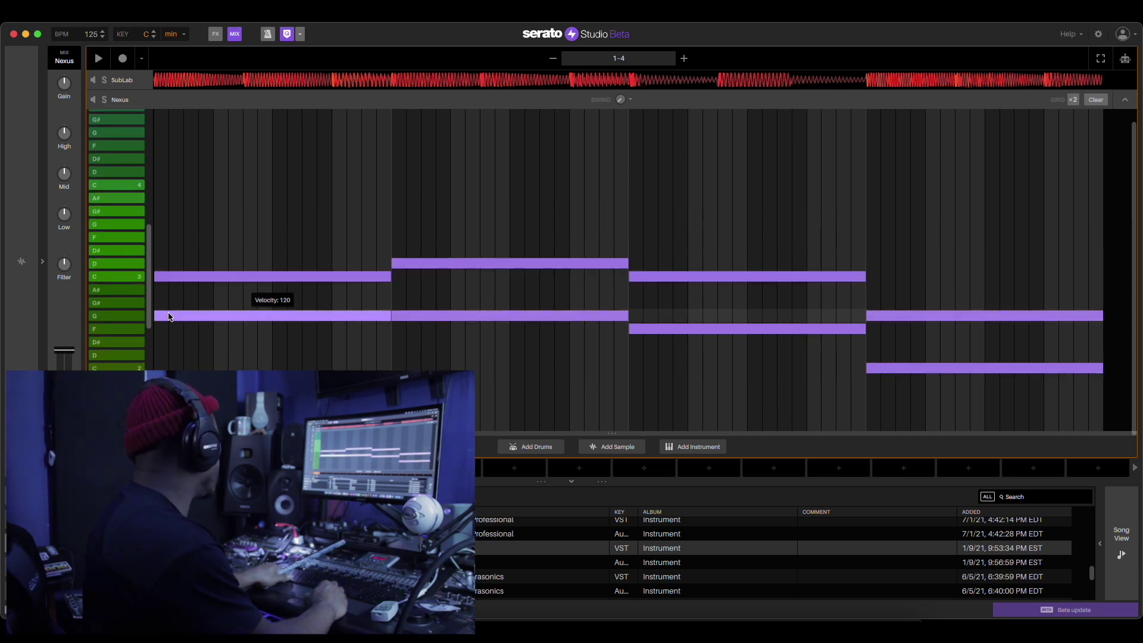
- Switch the Nexus deck's piano roll from in-scale notes to the full chromatic keyboard
{"action": "left_click", "coordinate": [43, 262]}
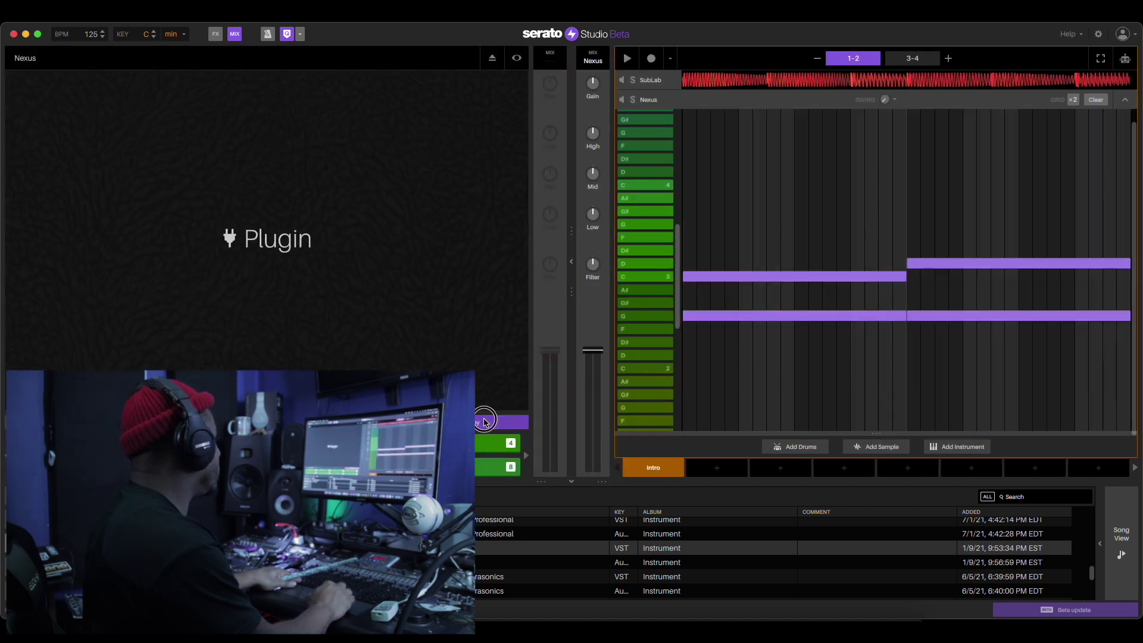
{"action": "left_click", "coordinate": [485, 422]}
{"action": "scroll", "coordinate": [681, 310], "scroll_direction": "down", "scroll_amount": 5}
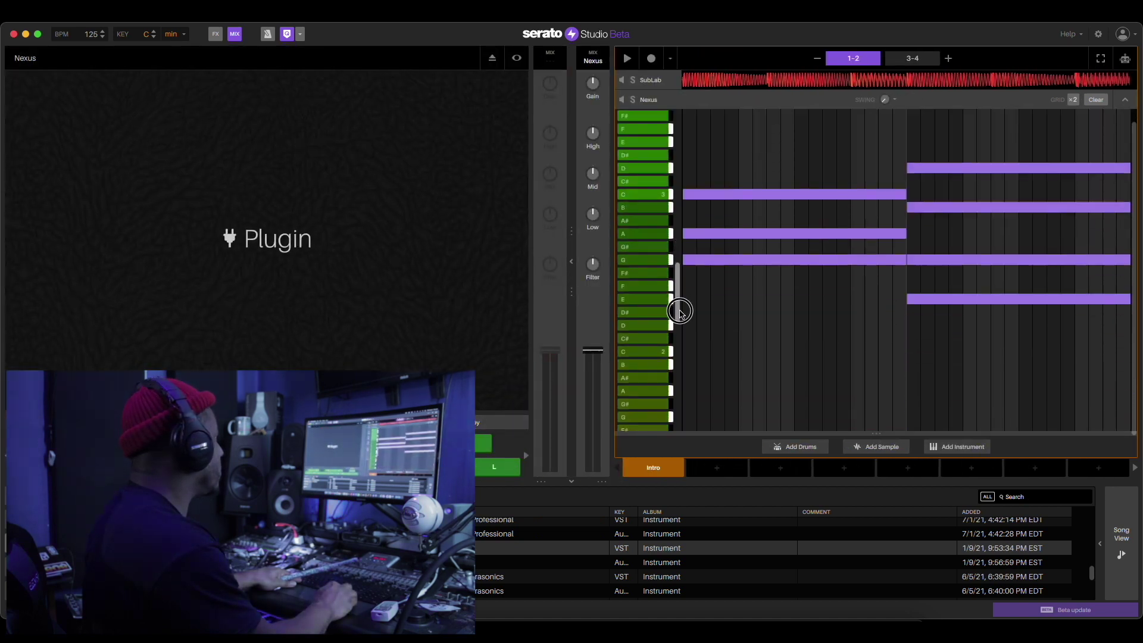
{"action": "left_click_drag", "start_coordinate": [680, 310], "coordinate": [684, 318]}
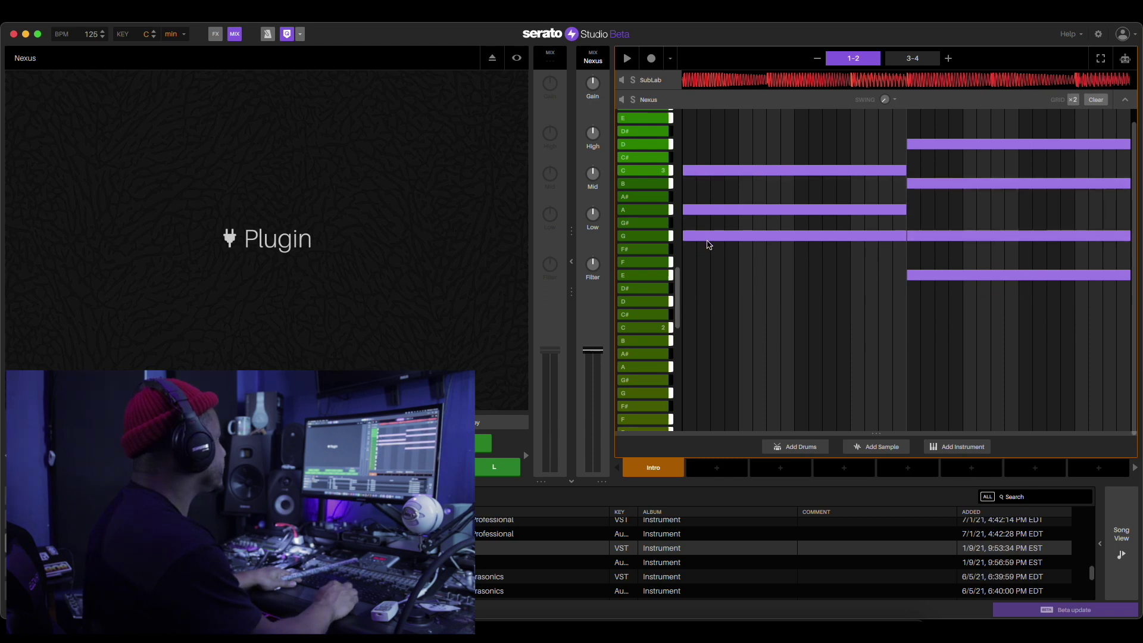
- Raise all the Nexus chord notes by one octave and check them in playback
{"action": "key", "text": "space"}
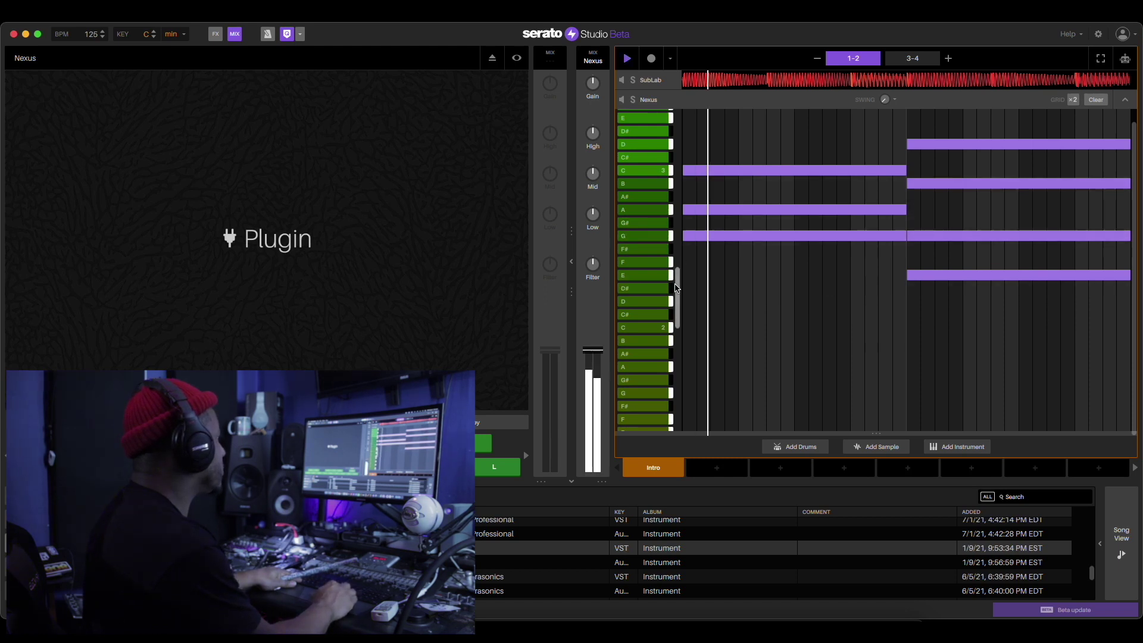
{"action": "scroll", "coordinate": [680, 262], "scroll_direction": "up", "scroll_amount": 5}
{"action": "left_click_drag", "start_coordinate": [717, 355], "coordinate": [709, 203]}
{"action": "key", "text": "space"}
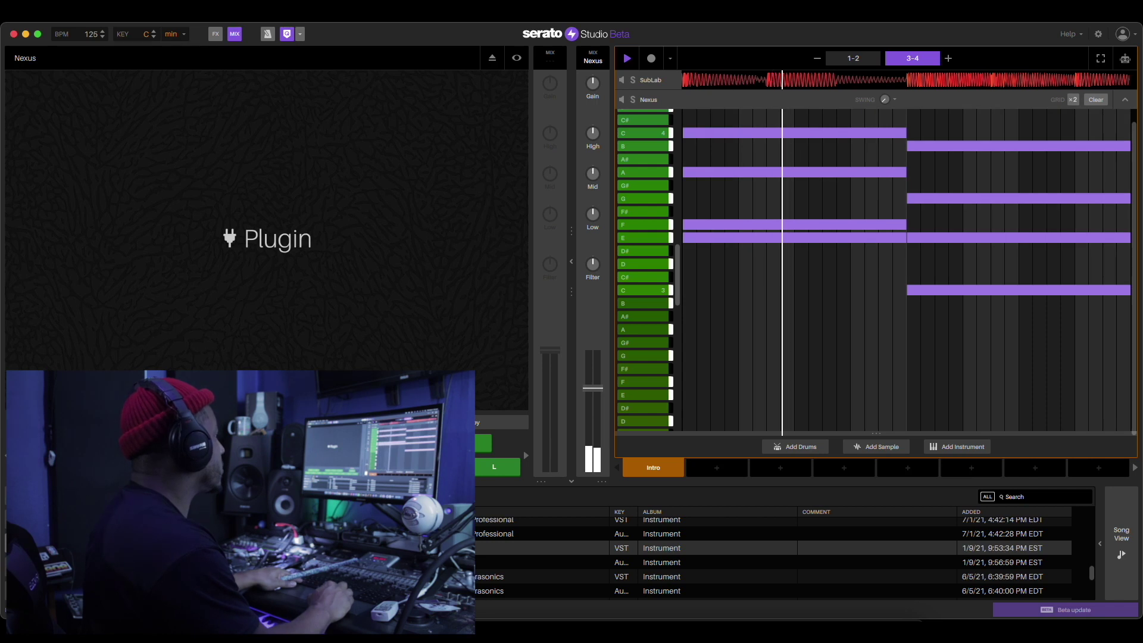
- Lower the Nexus deck's volume, show all four bars in the sequencer and collapse the deck
{"action": "left_click_drag", "start_coordinate": [593, 386], "coordinate": [600, 392]}
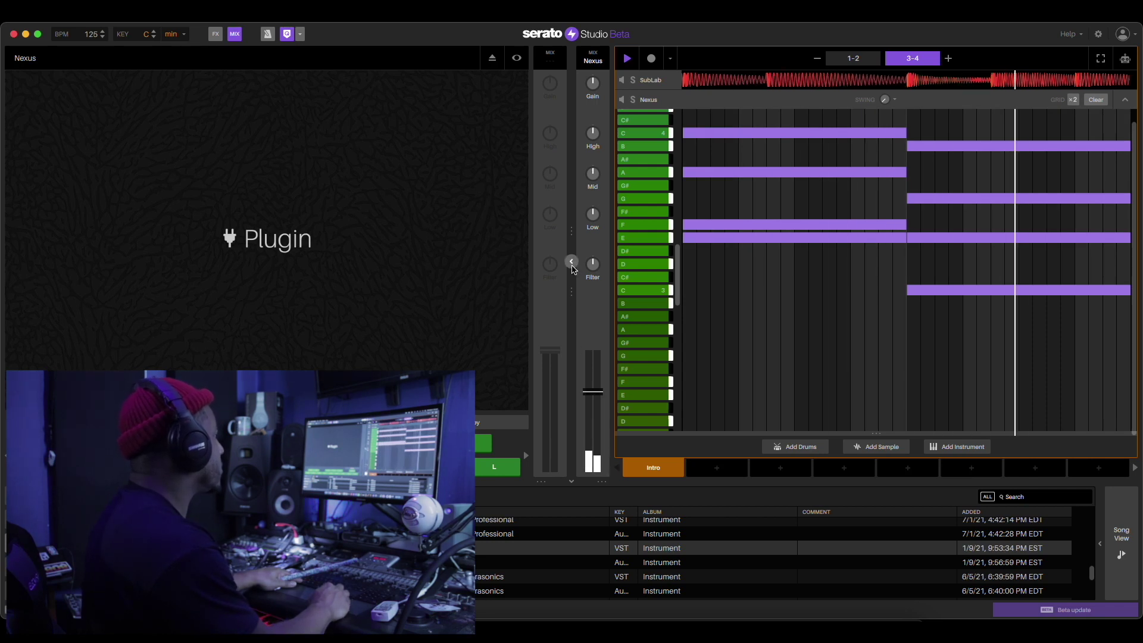
{"action": "left_click", "coordinate": [573, 273]}
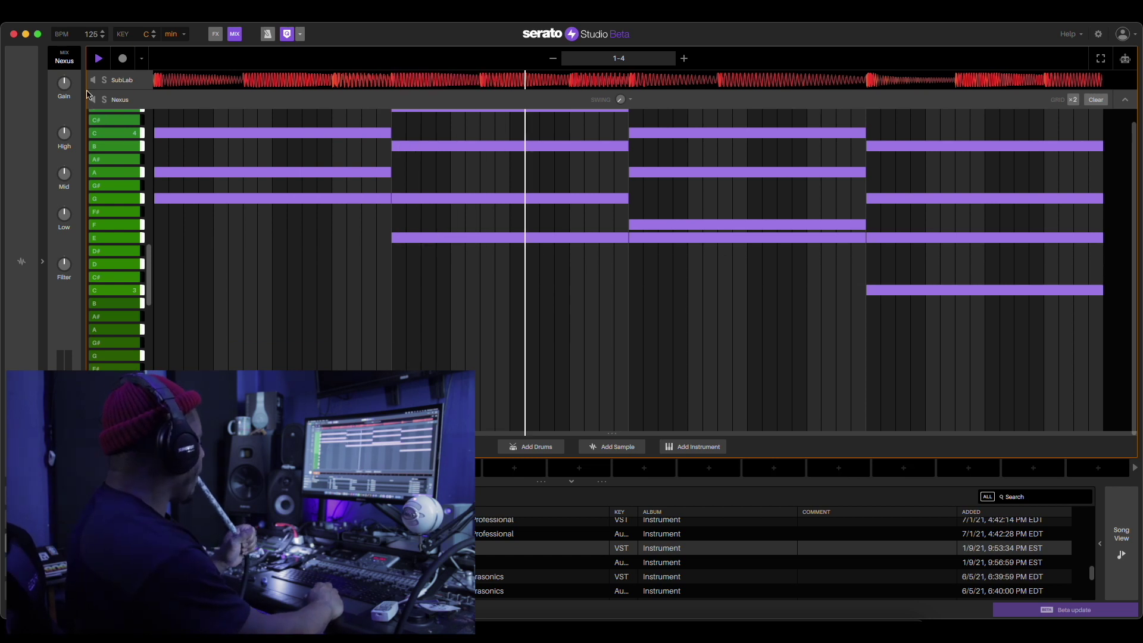
{"action": "left_click", "coordinate": [1121, 102]}
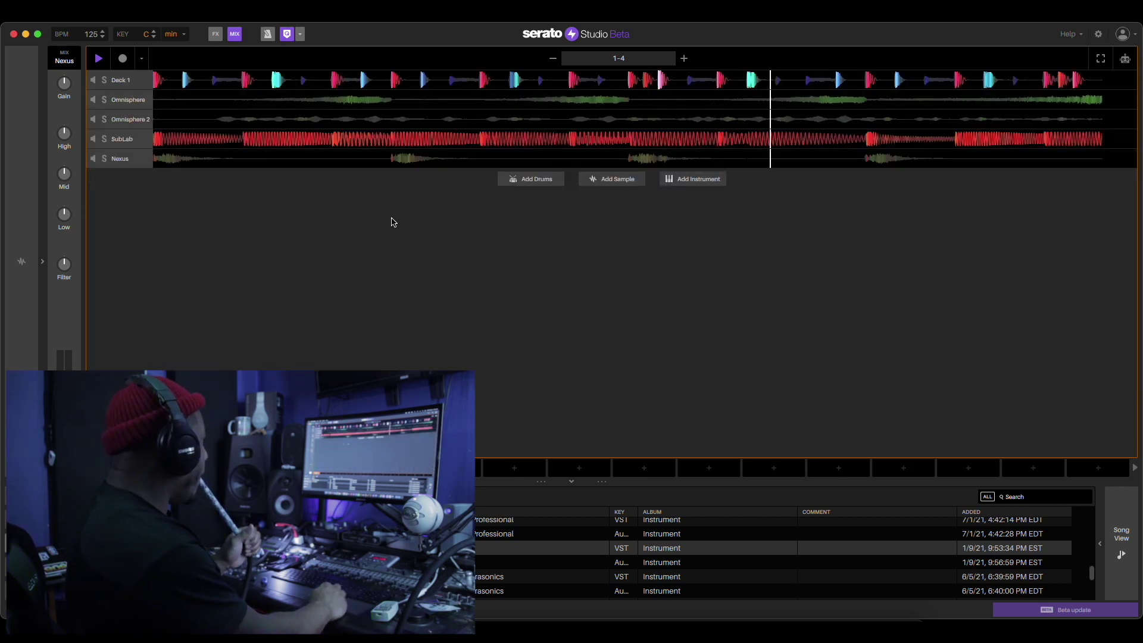
- Listen to the four-bar beat with the Omnisphere 2 melody muted for comparison
{"action": "left_click", "coordinate": [93, 100]}
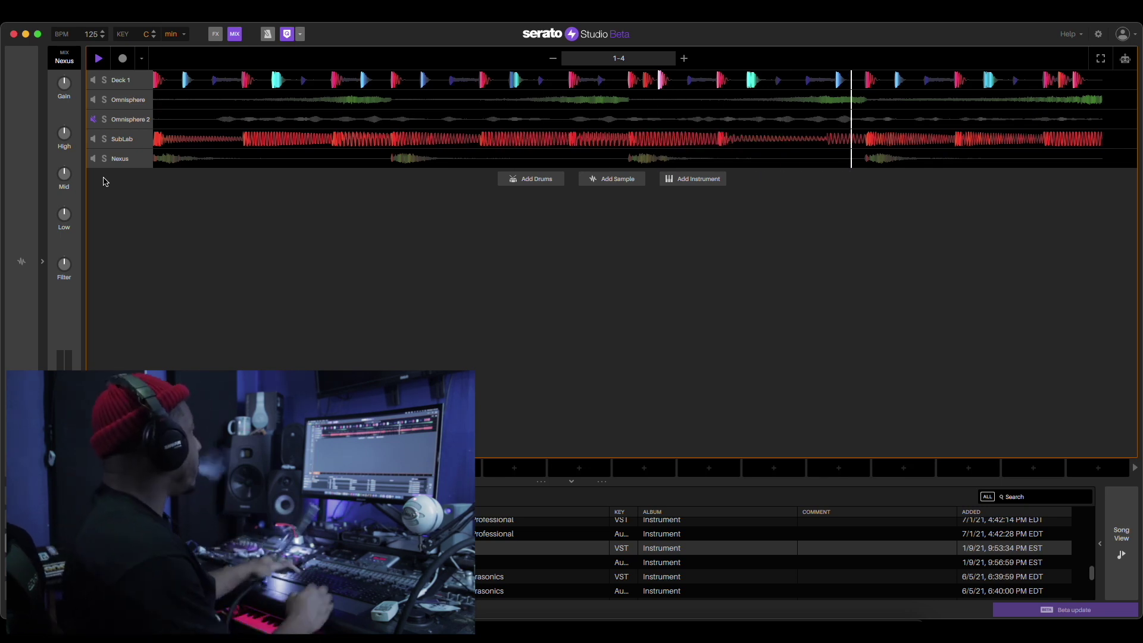
{"action": "key", "text": "space"}
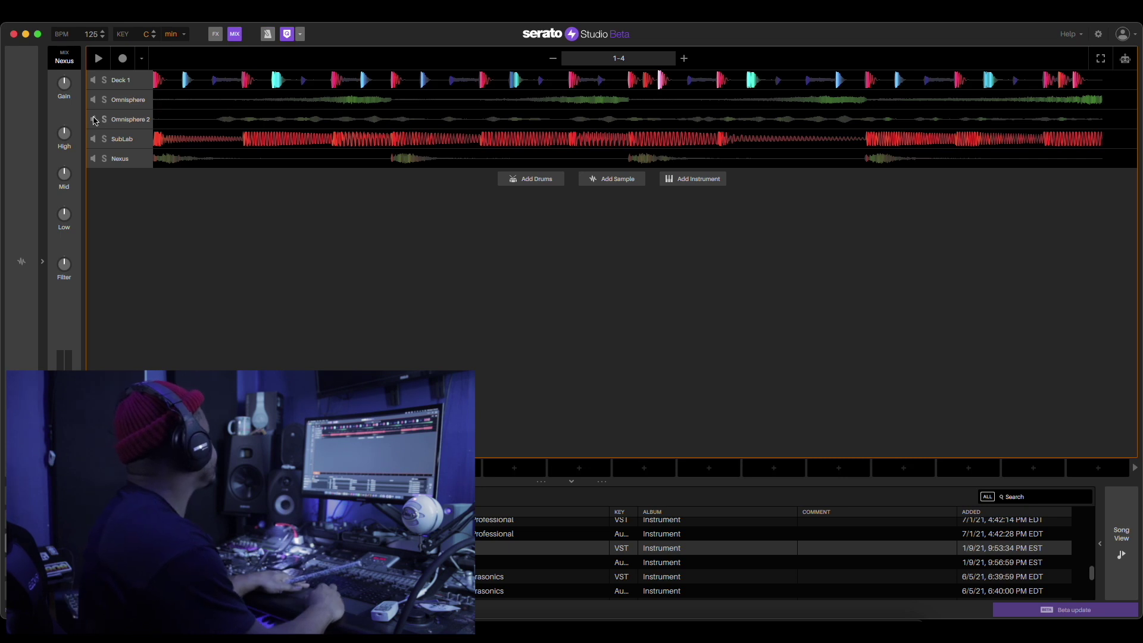
{"action": "key", "text": "space"}
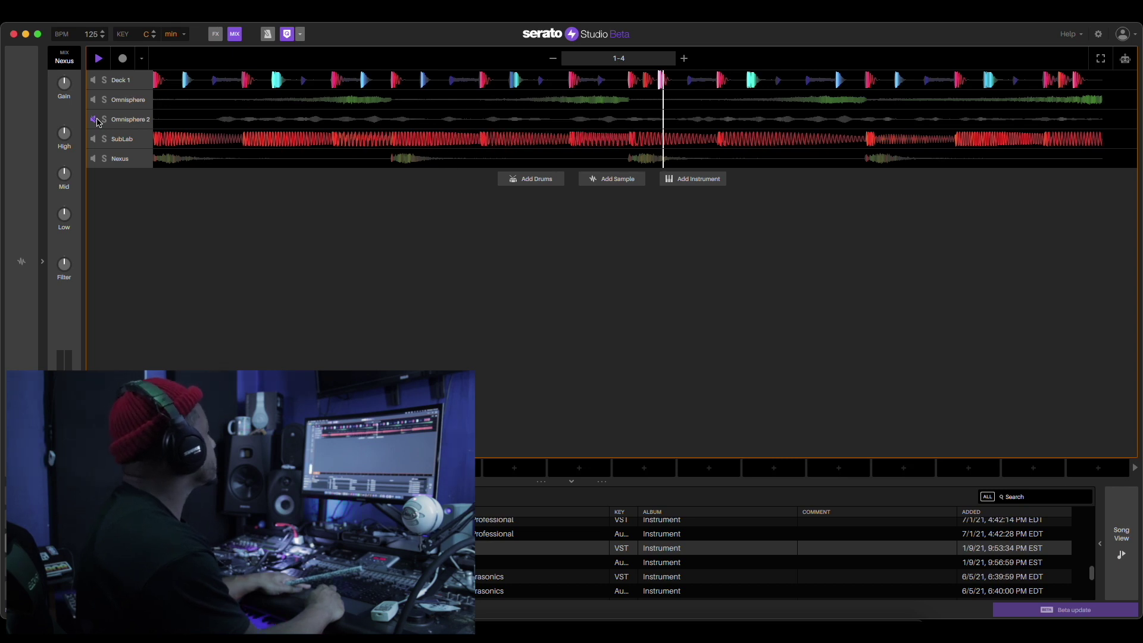
- Compare the beat with Deck 1's kick, hi-hat and snare muted in turn, unmute them and collapse the drum deck
{"action": "left_click", "coordinate": [119, 80]}
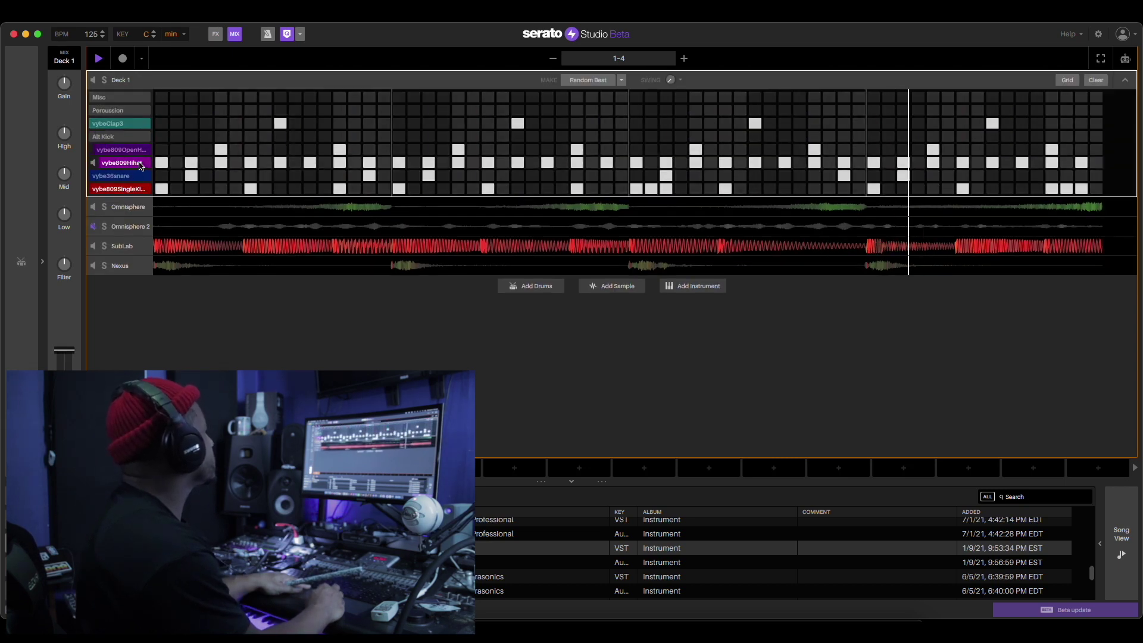
{"action": "left_click", "coordinate": [94, 188]}
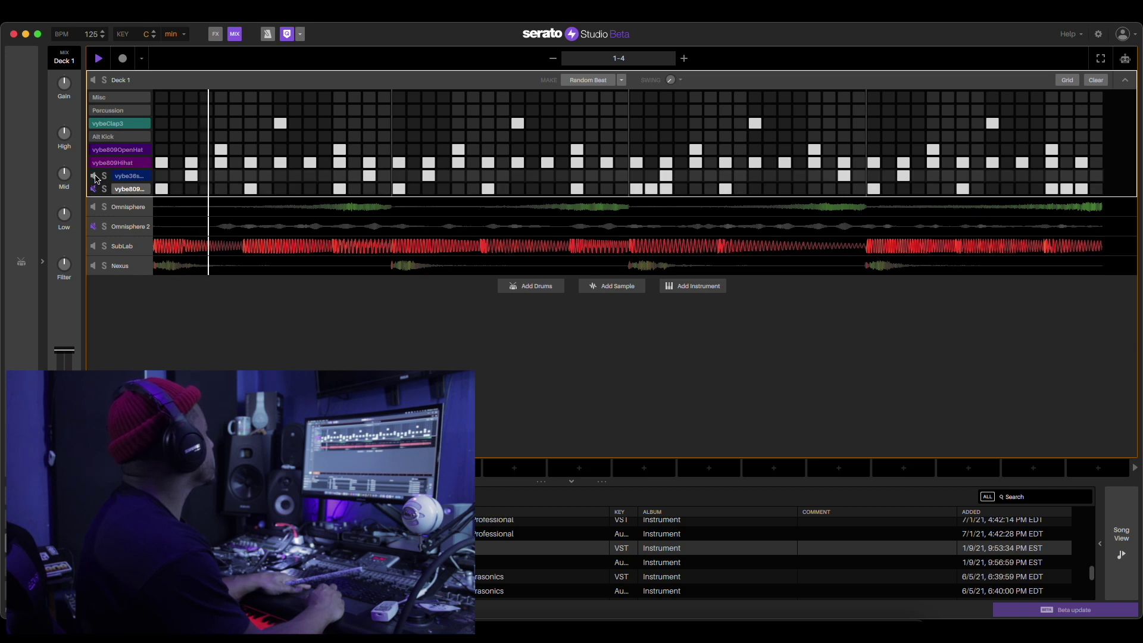
{"action": "left_click", "coordinate": [93, 162]}
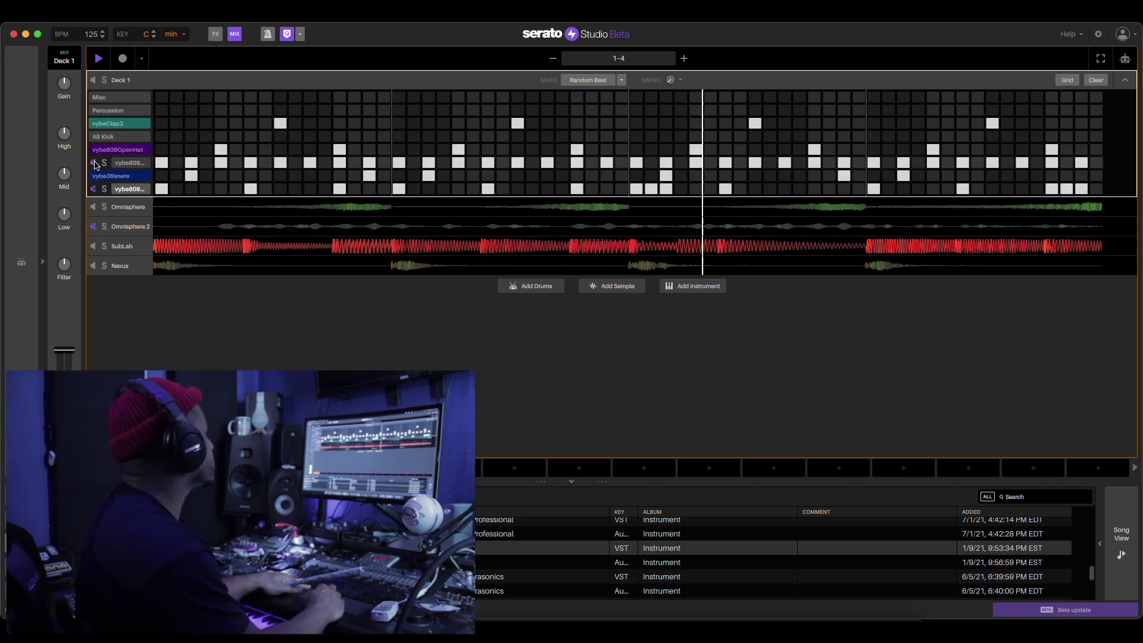
{"action": "left_click", "coordinate": [96, 166]}
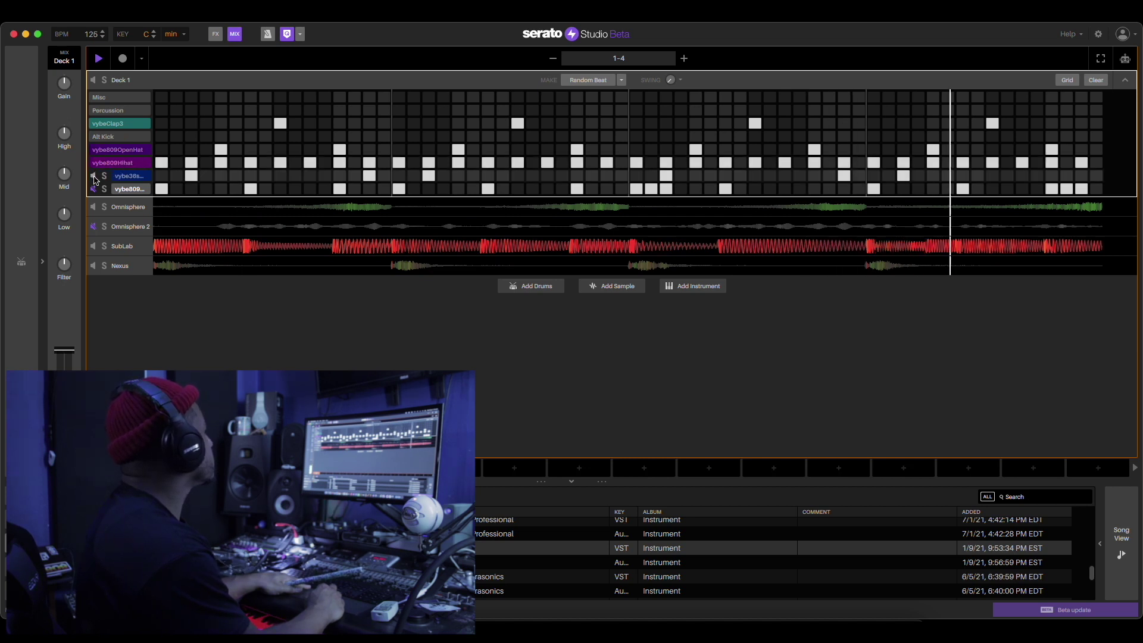
{"action": "left_click", "coordinate": [95, 178]}
{"action": "left_click", "coordinate": [94, 189]}
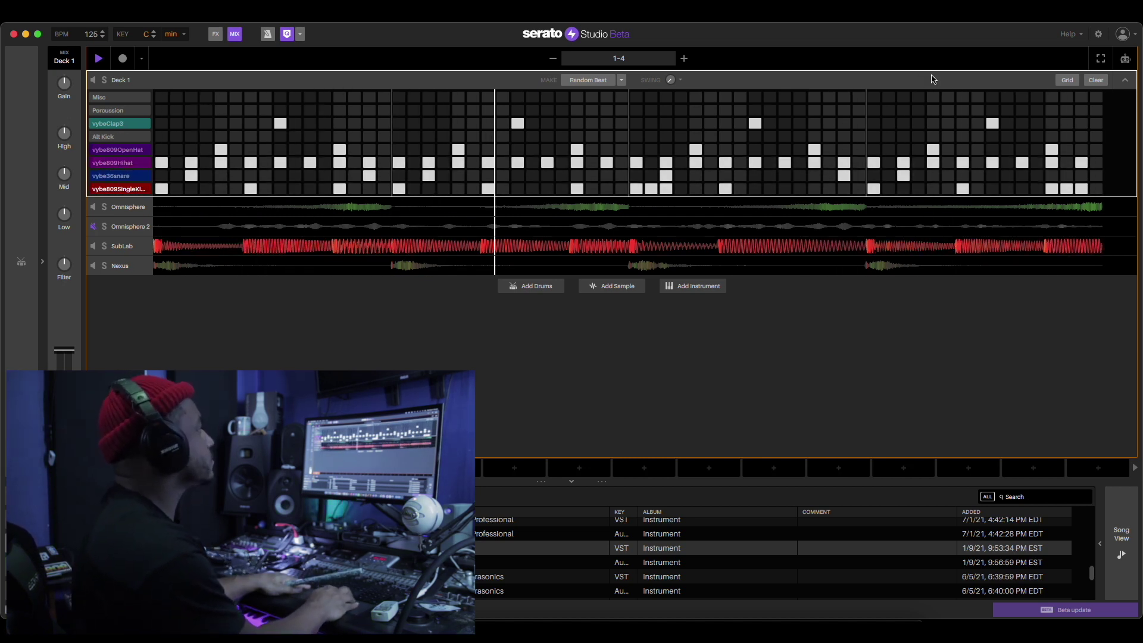
{"action": "left_click", "coordinate": [1125, 80]}
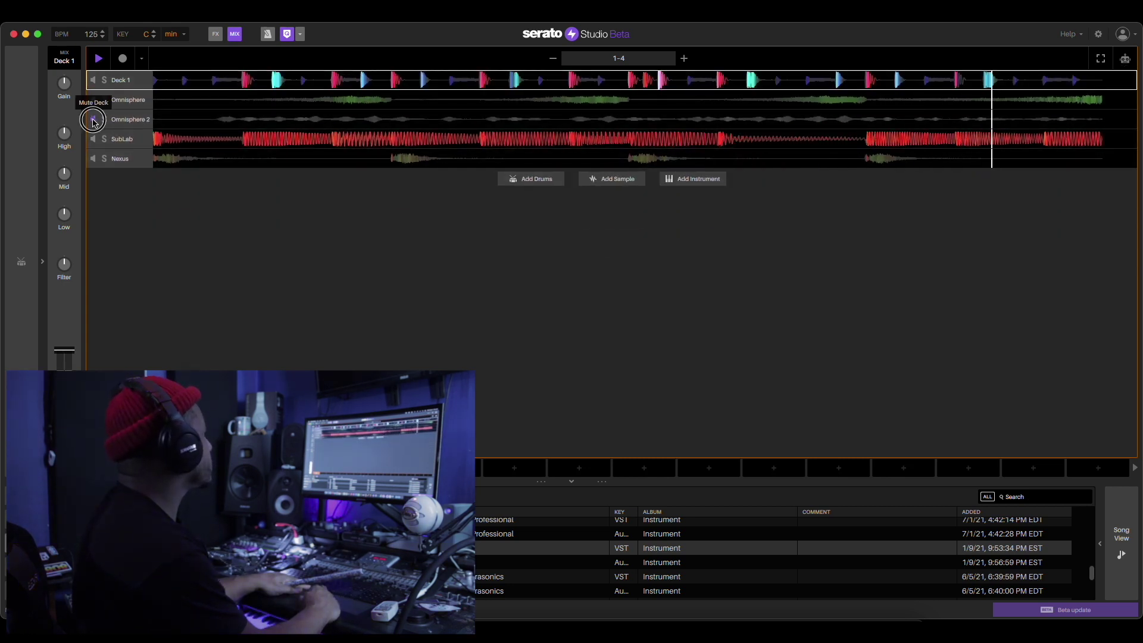
- Compare the mix with Deck 1, Nexus and SubLab muted, unmute them all and stop playback
{"action": "left_click", "coordinate": [96, 85]}
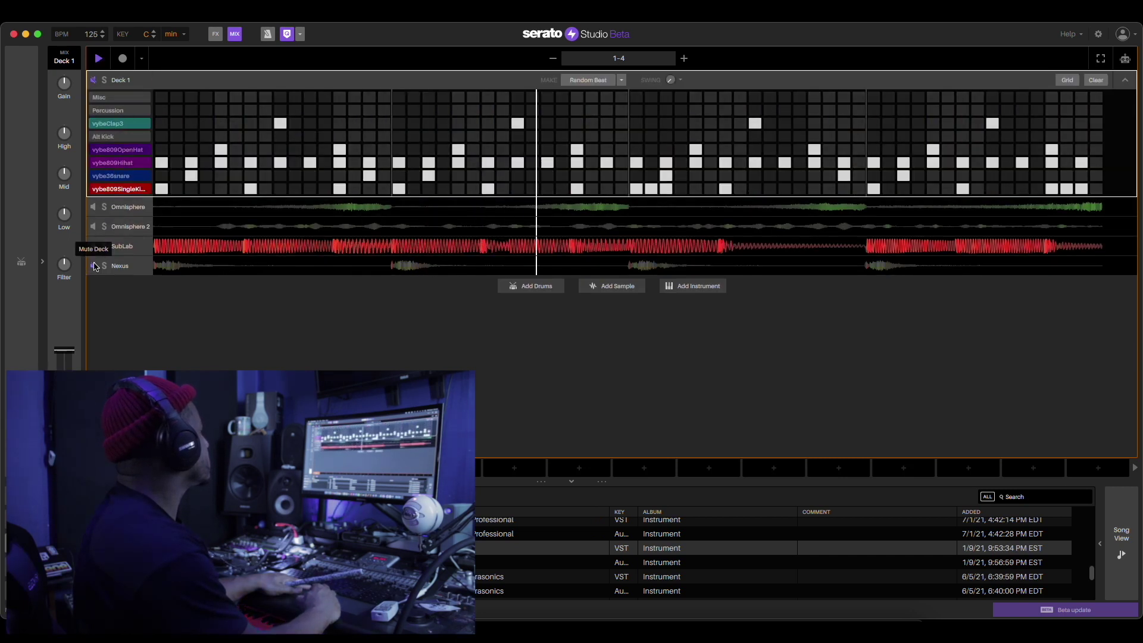
{"action": "left_click", "coordinate": [95, 266]}
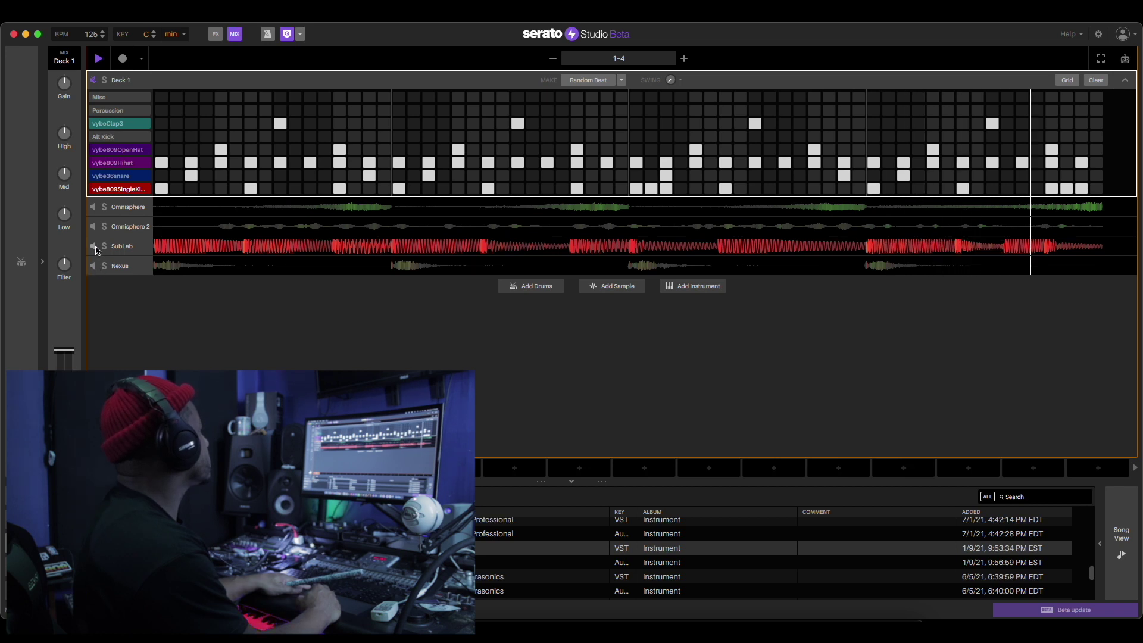
{"action": "left_click", "coordinate": [96, 249]}
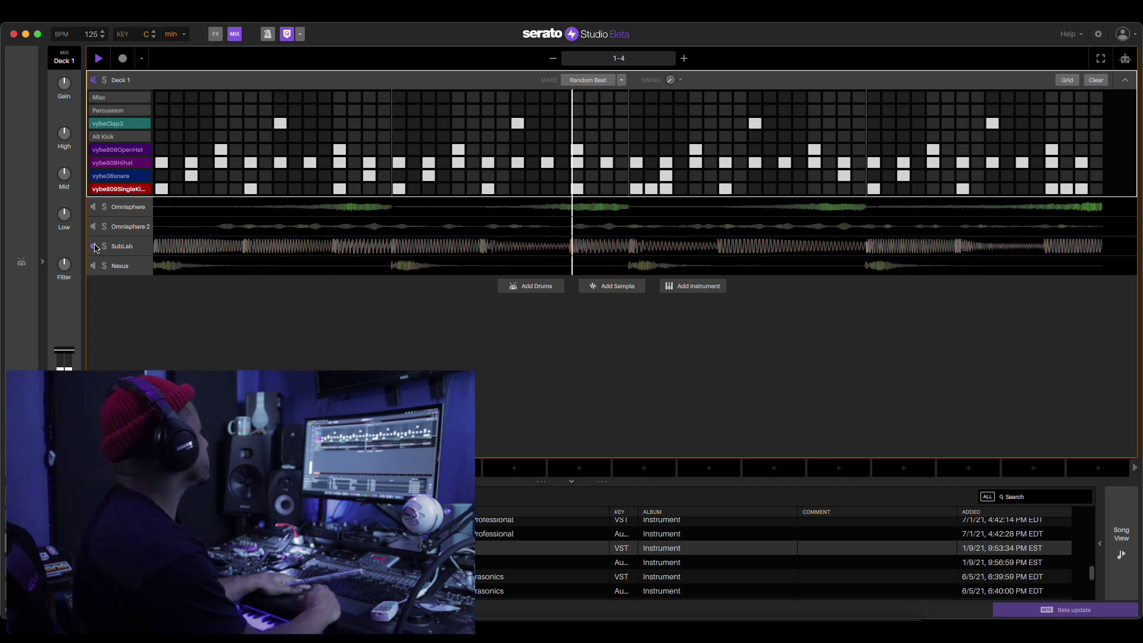
{"action": "left_click", "coordinate": [95, 248]}
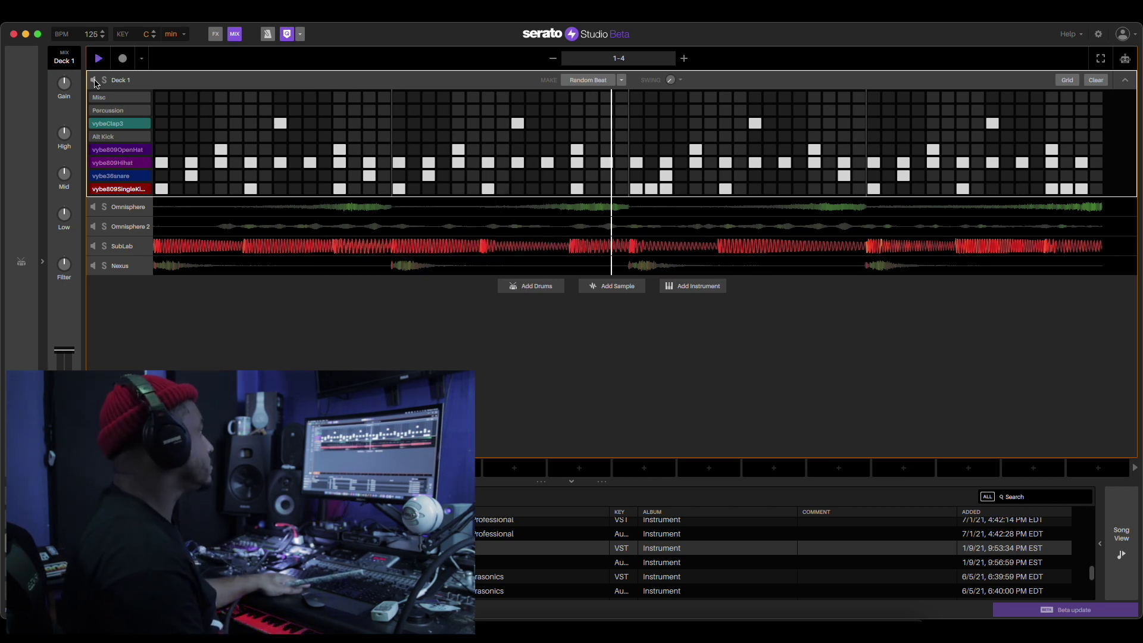
{"action": "key", "text": "space"}
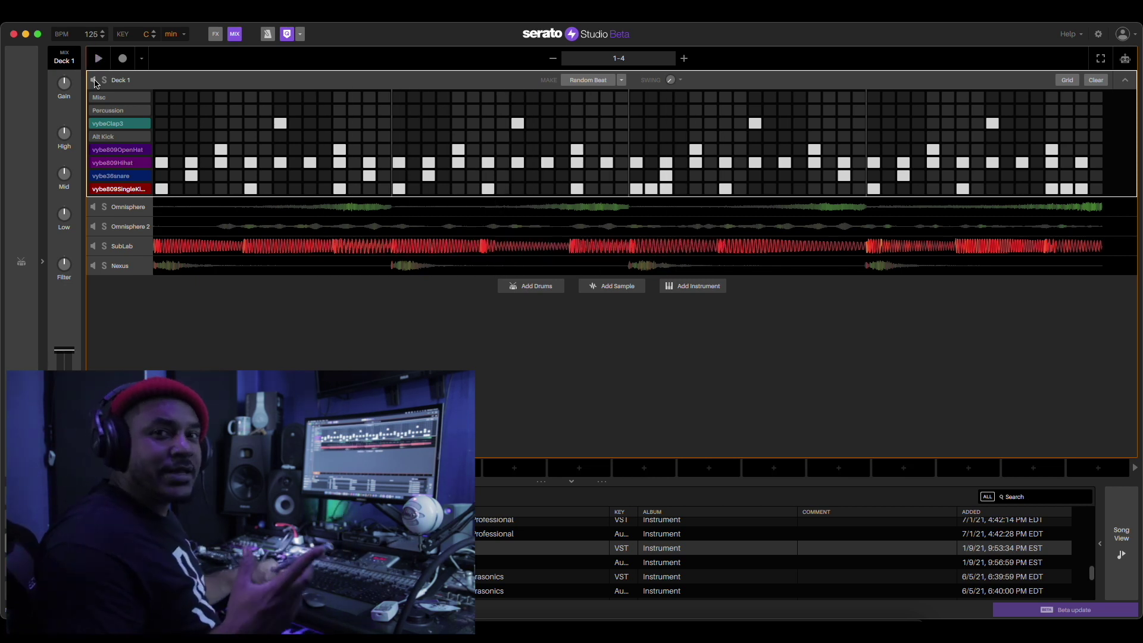